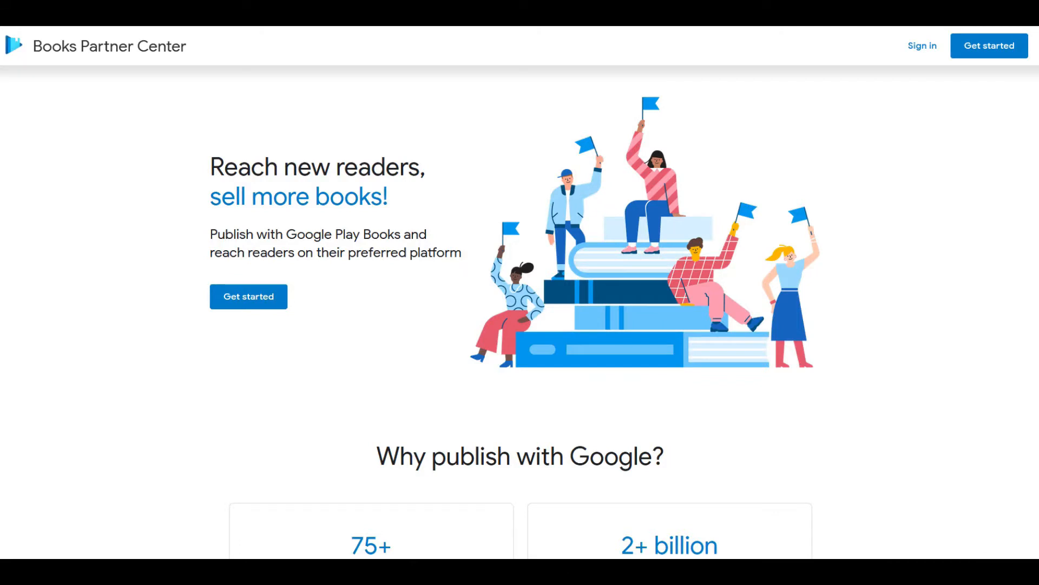
Review the Books Partner Center landing page, covering publishing reasons, publisher testimonials, the four publishing steps and the additional benefits.
scroll(520, 314, "down", 1)
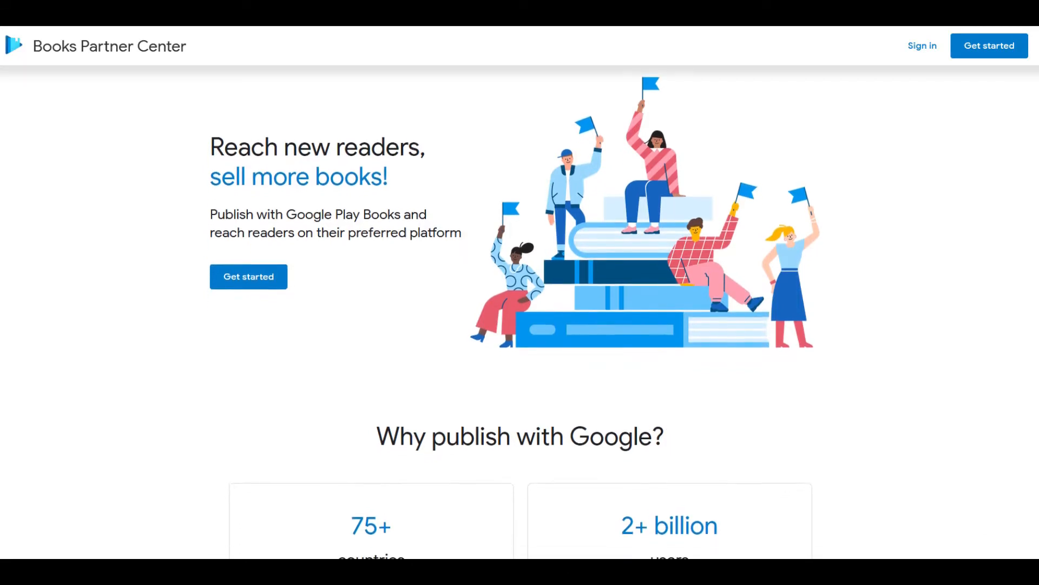
scroll(519, 314, "down", 1)
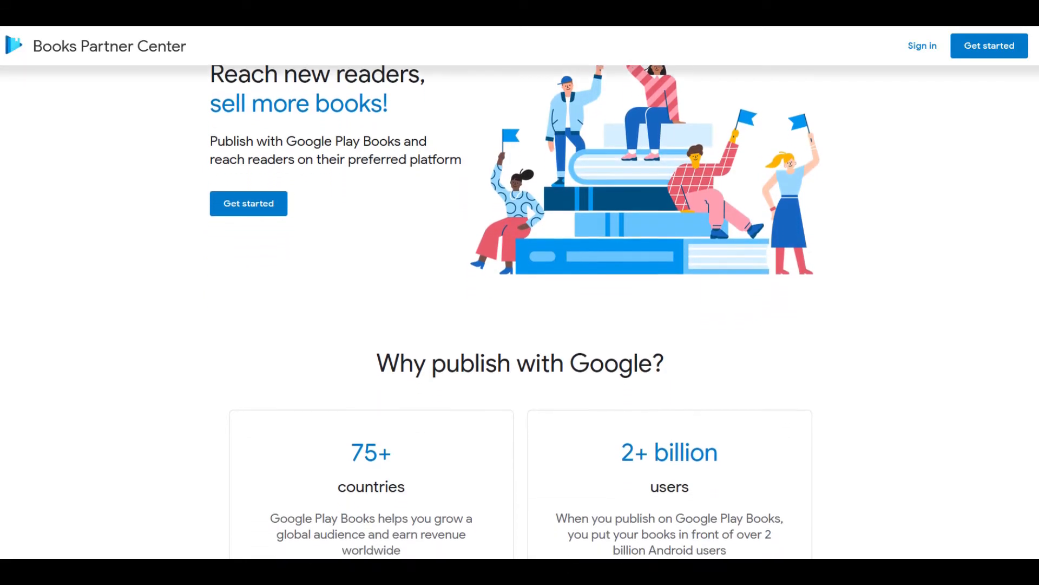
scroll(519, 314, "down", 1)
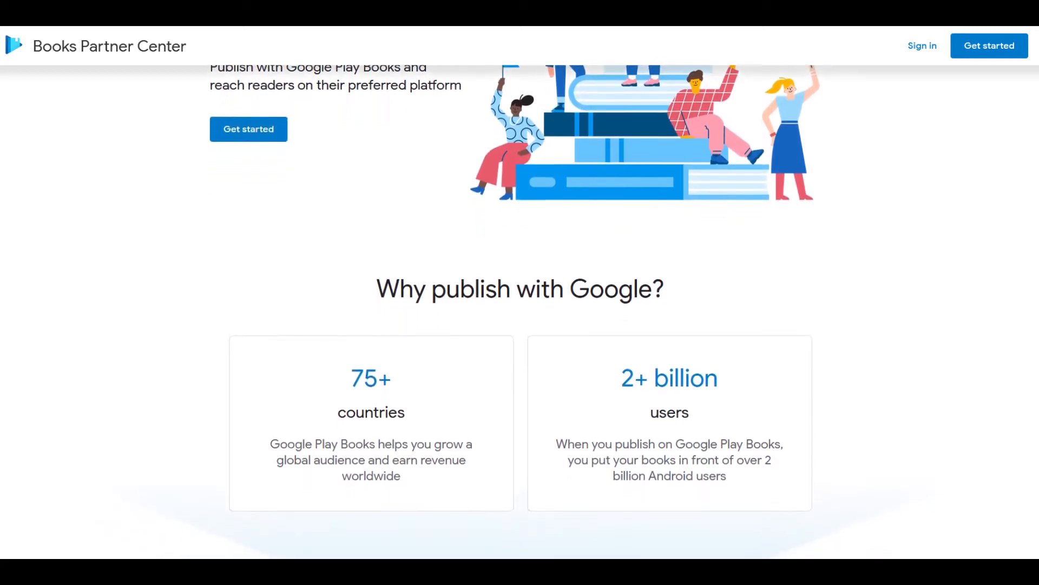
scroll(520, 314, "down", 1)
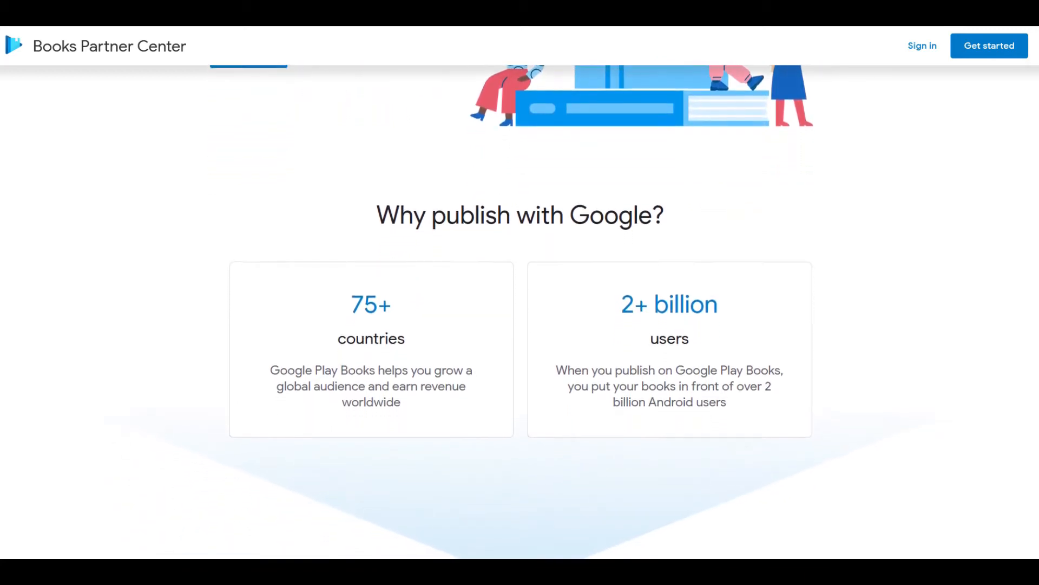
scroll(520, 314, "down", 1)
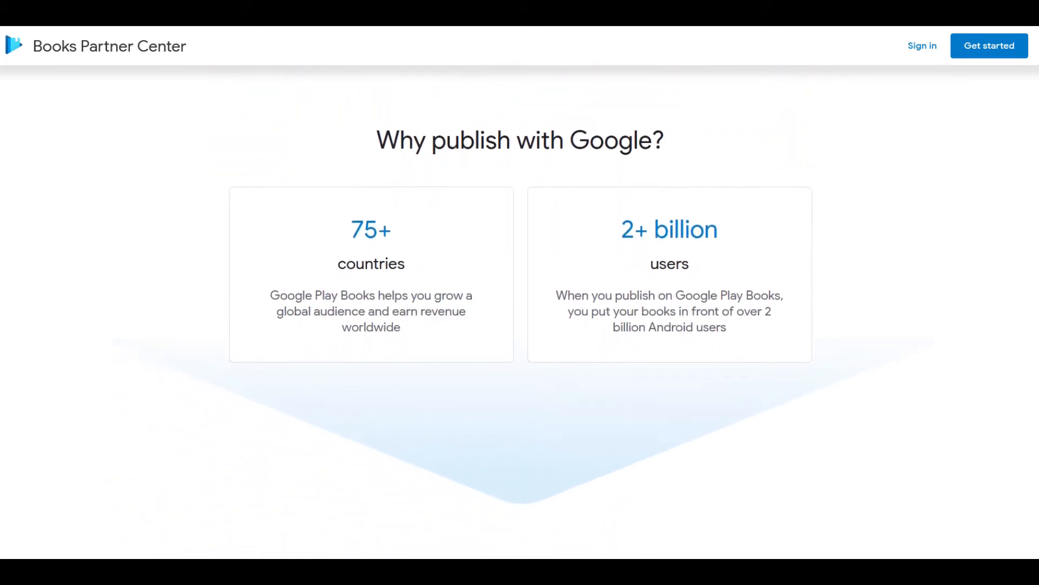
scroll(519, 314, "down", 1)
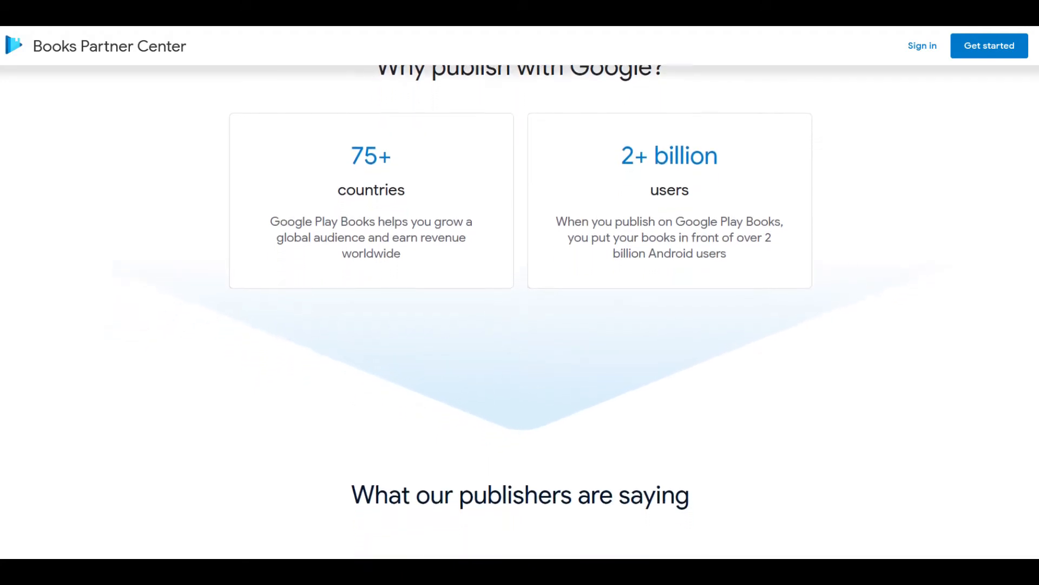
scroll(520, 314, "down", 1)
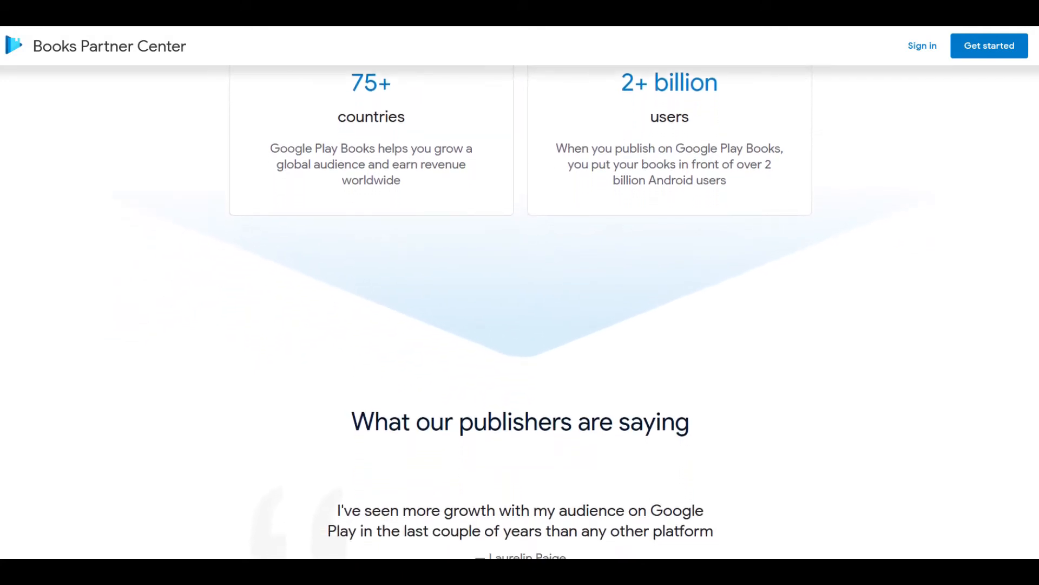
scroll(520, 314, "down", 1)
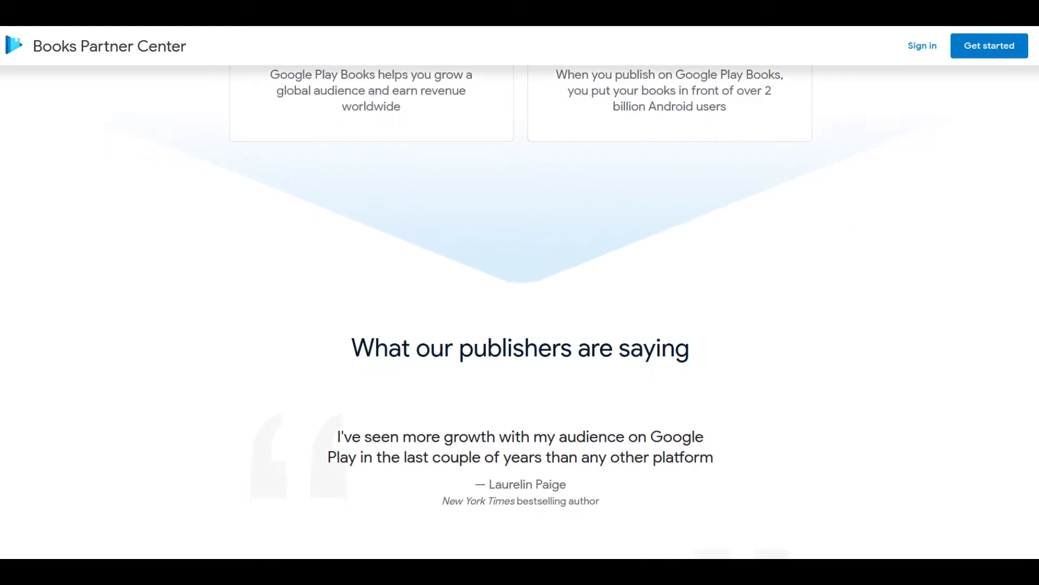
scroll(520, 314, "down", 1)
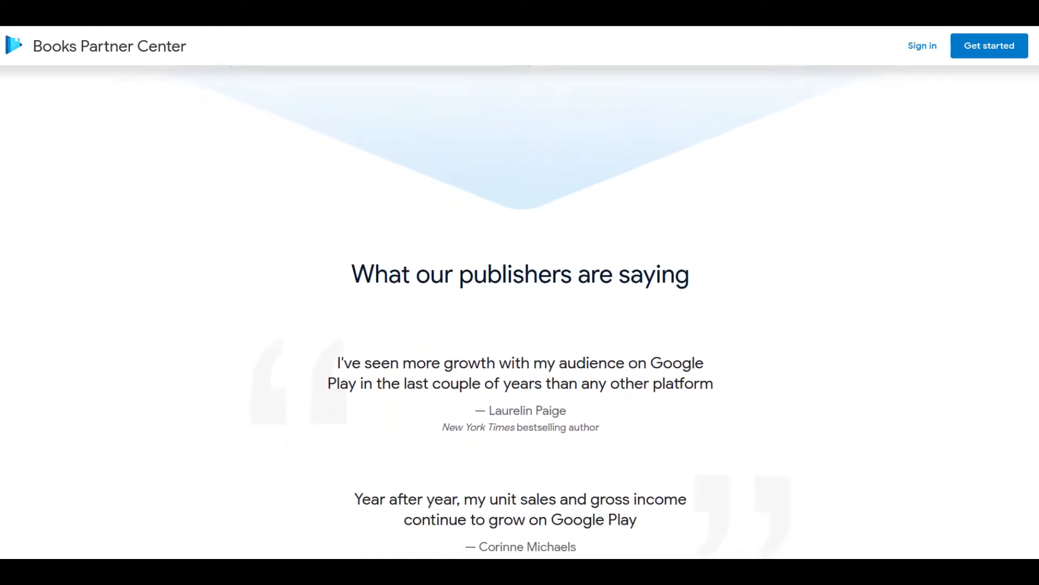
scroll(519, 314, "down", 1)
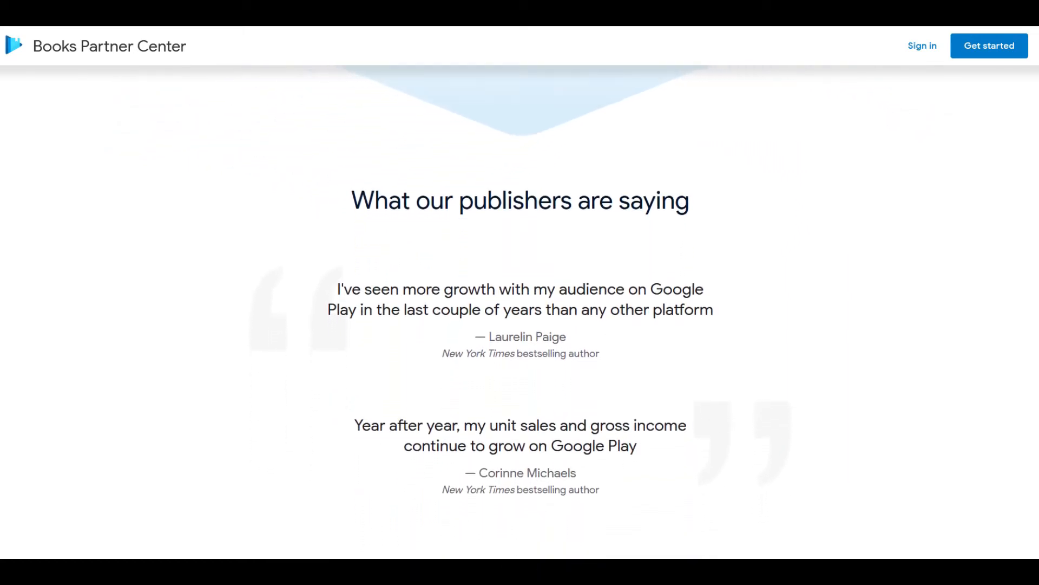
scroll(520, 314, "down", 1)
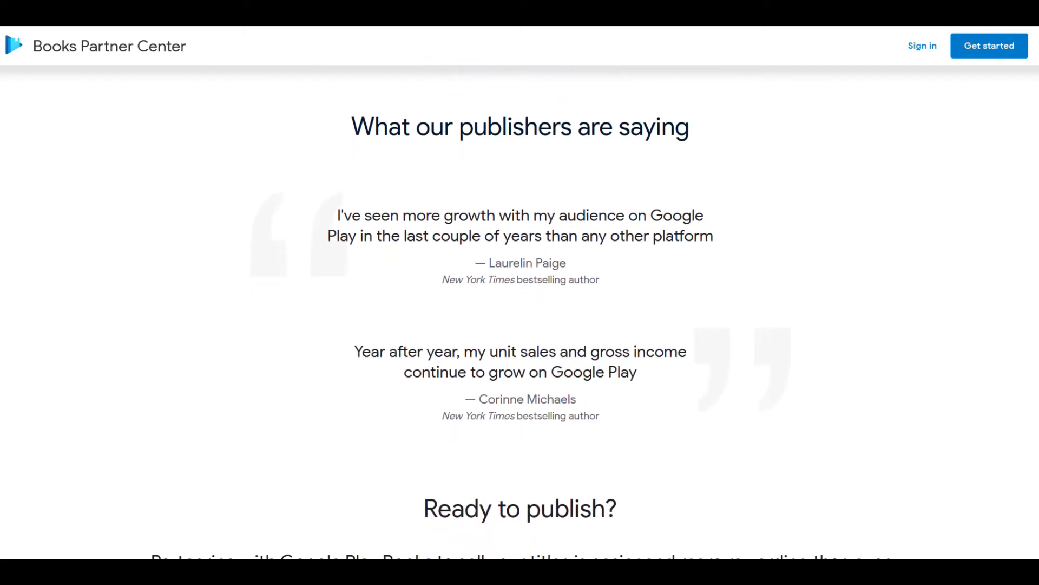
scroll(520, 314, "down", 1)
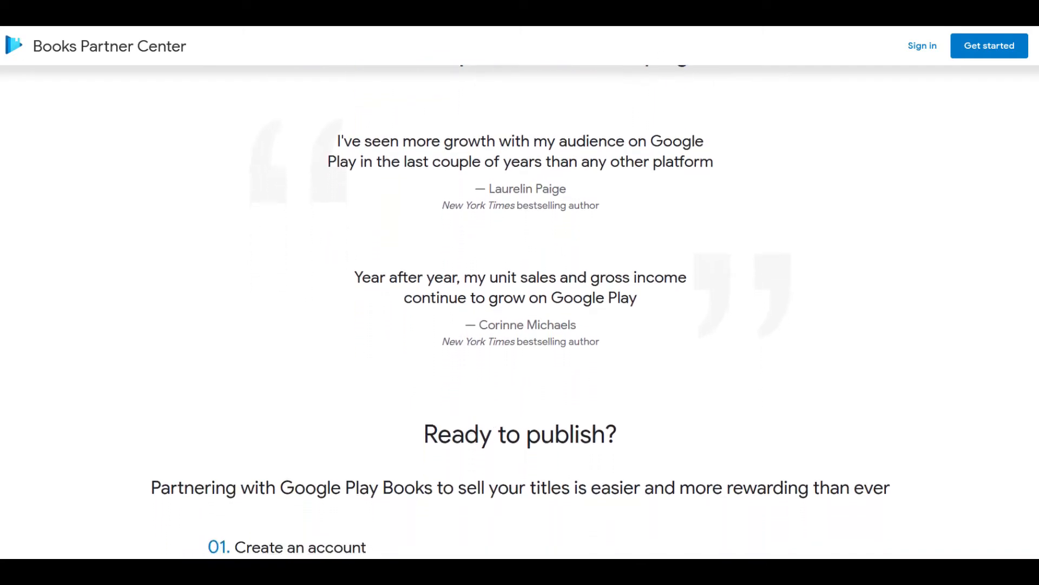
scroll(520, 314, "down", 1)
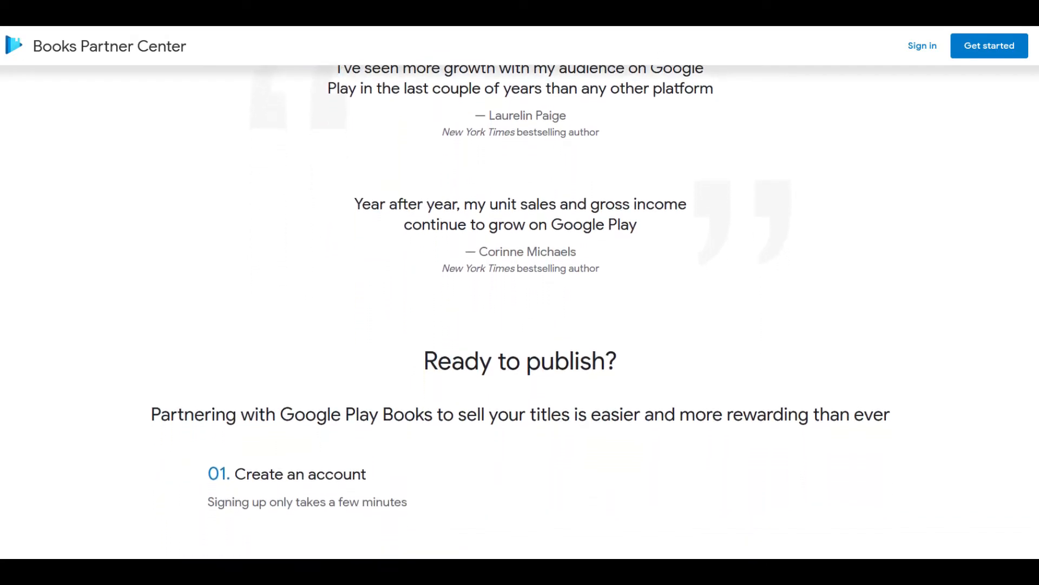
scroll(519, 314, "down", 1)
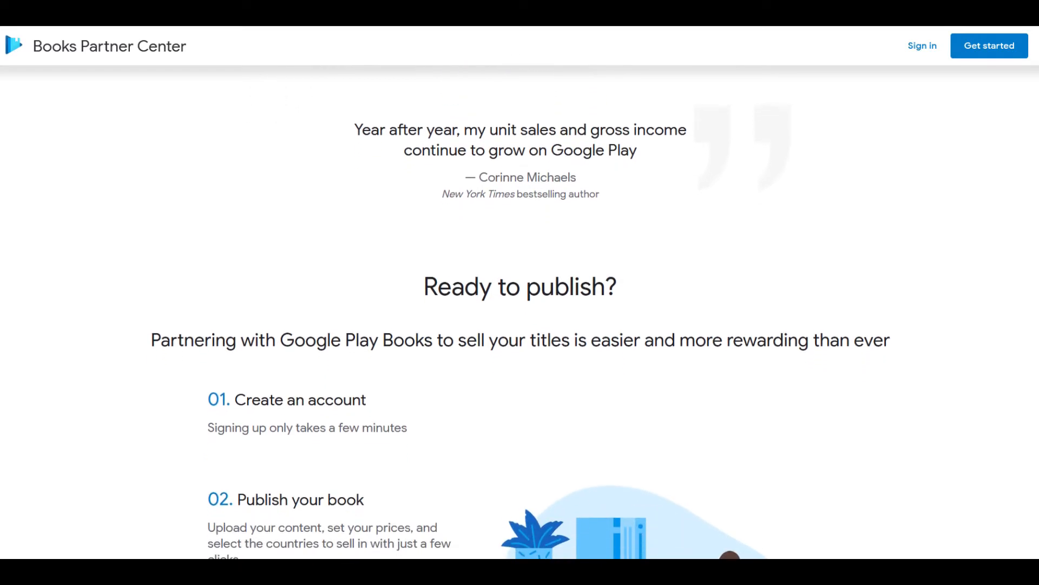
scroll(520, 314, "down", 1)
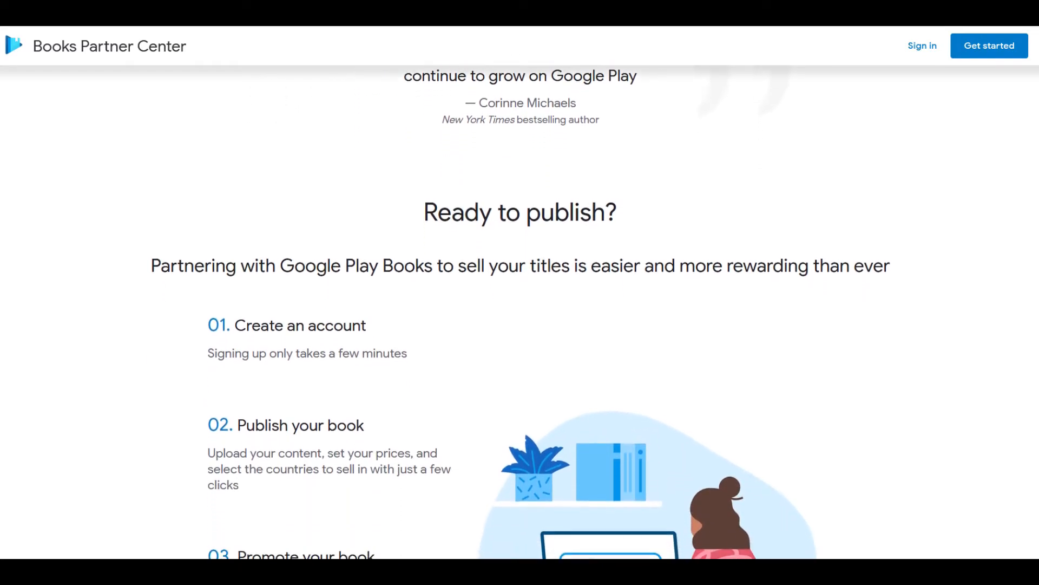
scroll(520, 314, "down", 1)
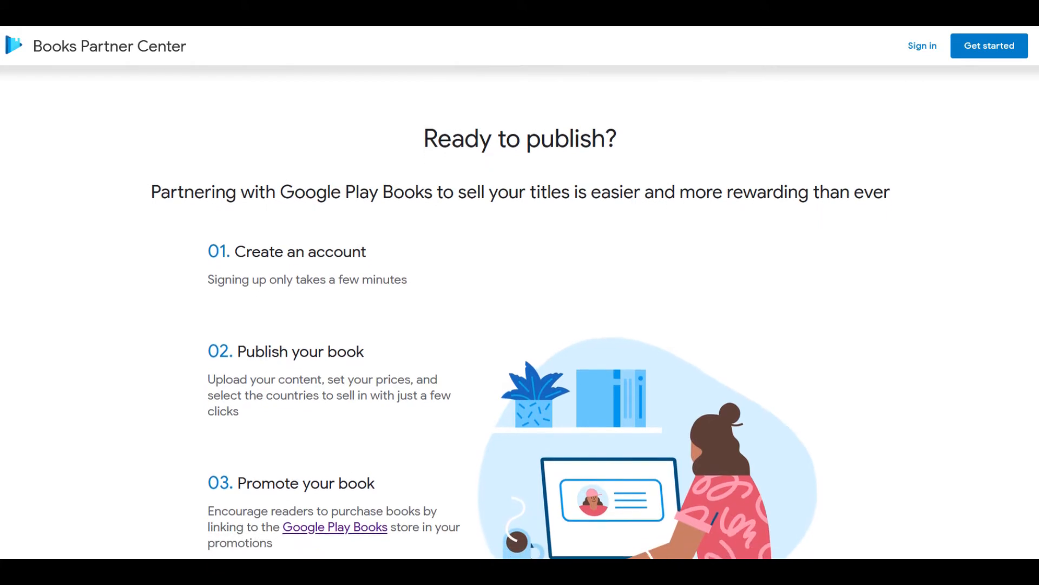
scroll(520, 314, "down", 1)
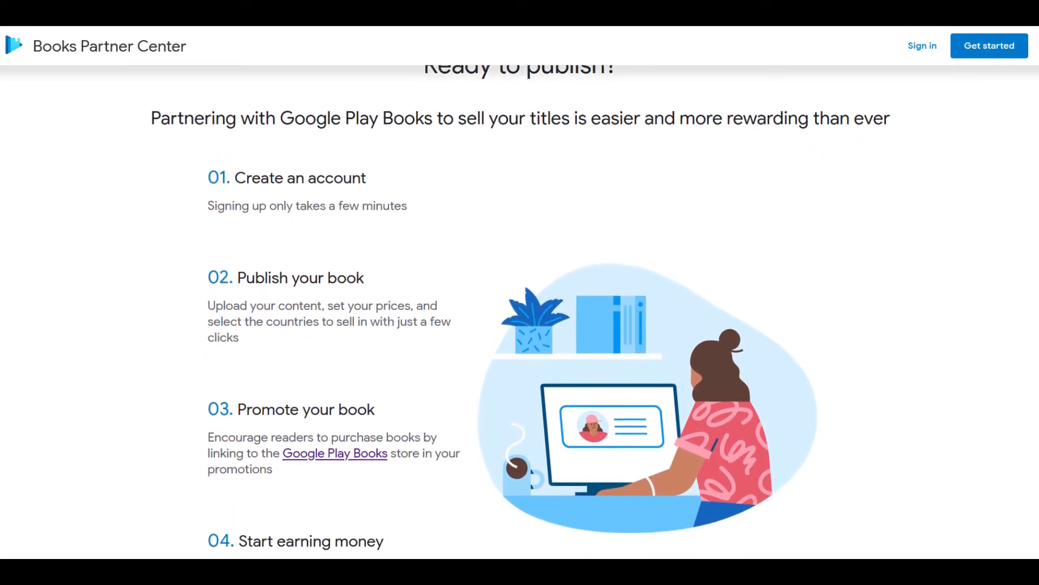
scroll(520, 314, "down", 1)
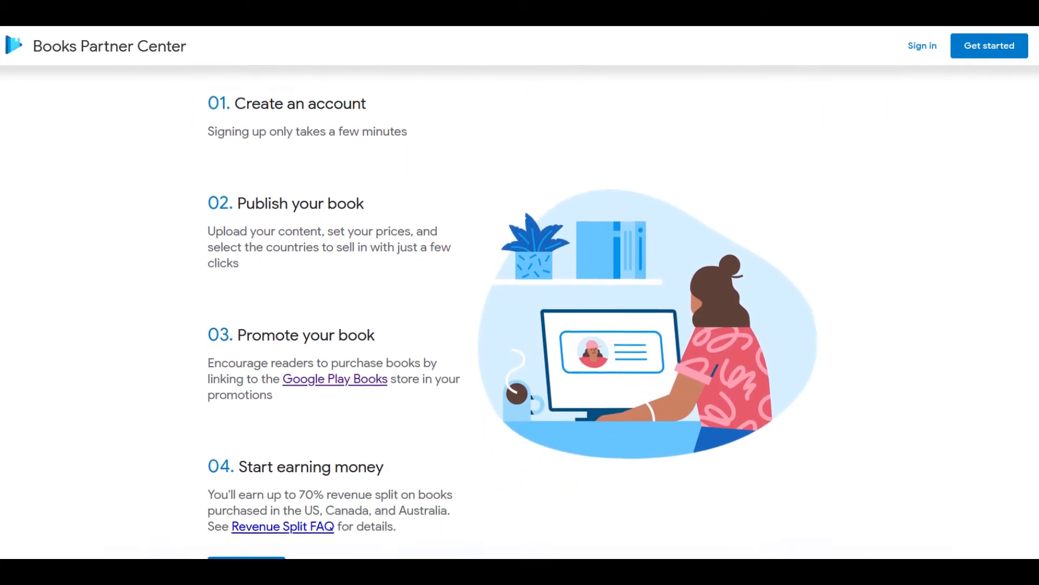
scroll(520, 314, "down", 1)
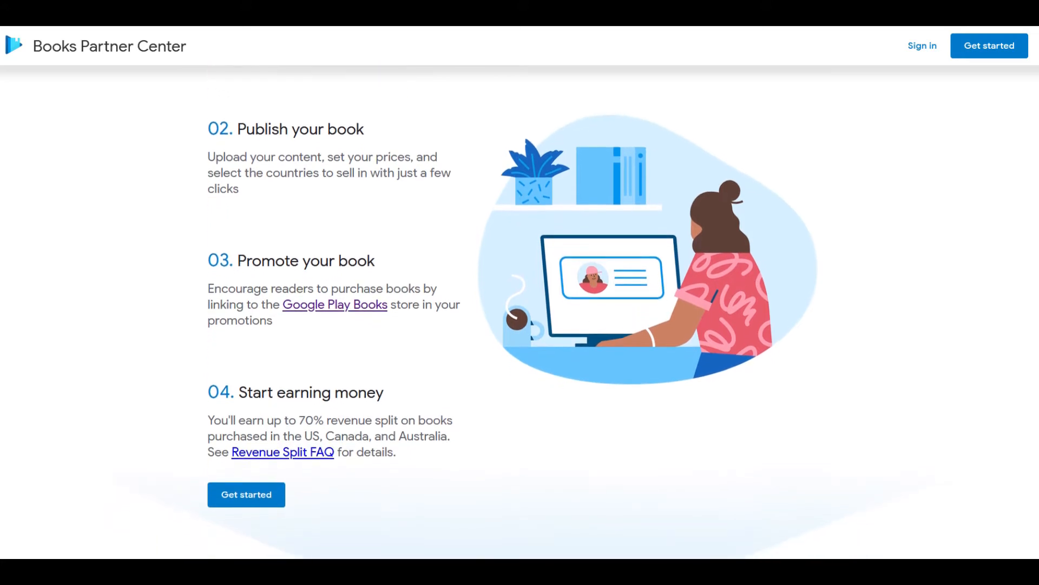
scroll(519, 314, "down", 1)
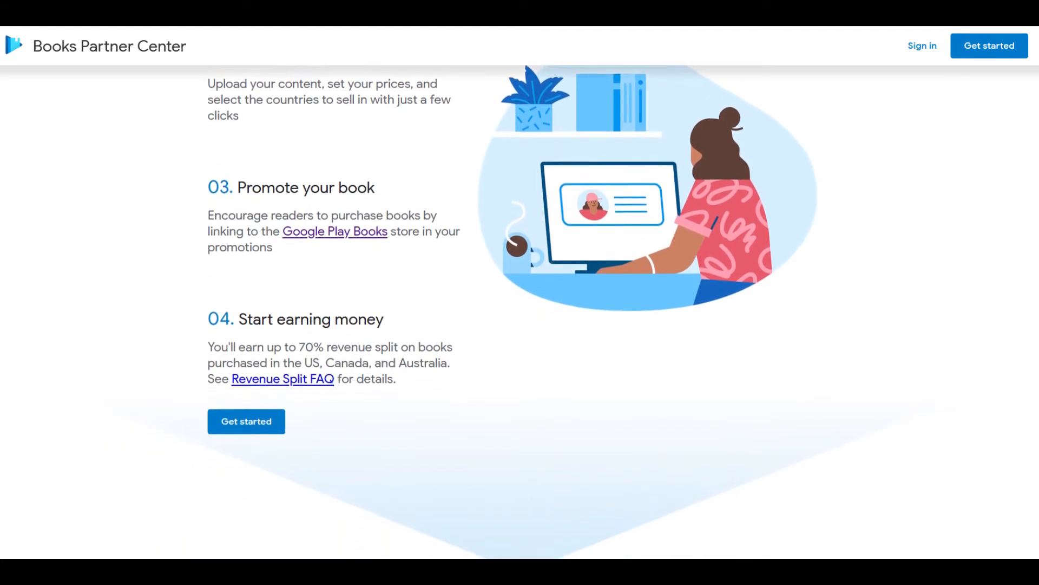
scroll(520, 314, "down", 1)
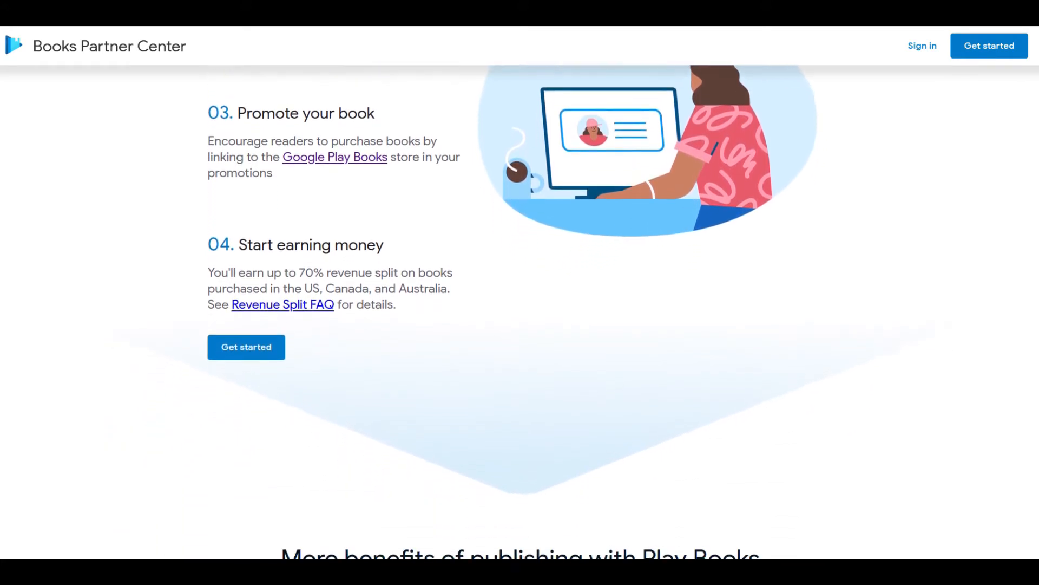
scroll(520, 314, "down", 1)
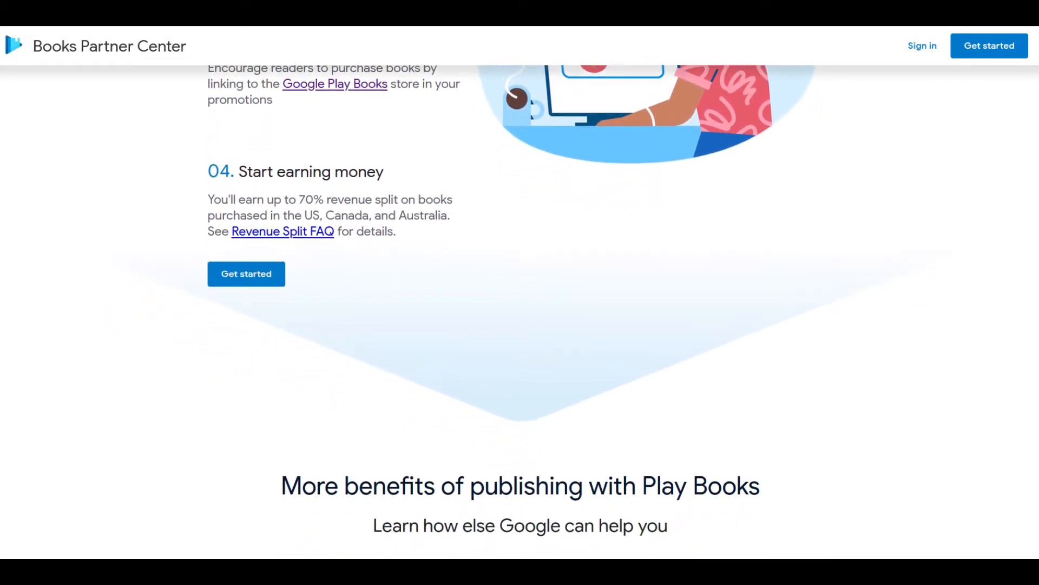
scroll(519, 314, "down", 1)
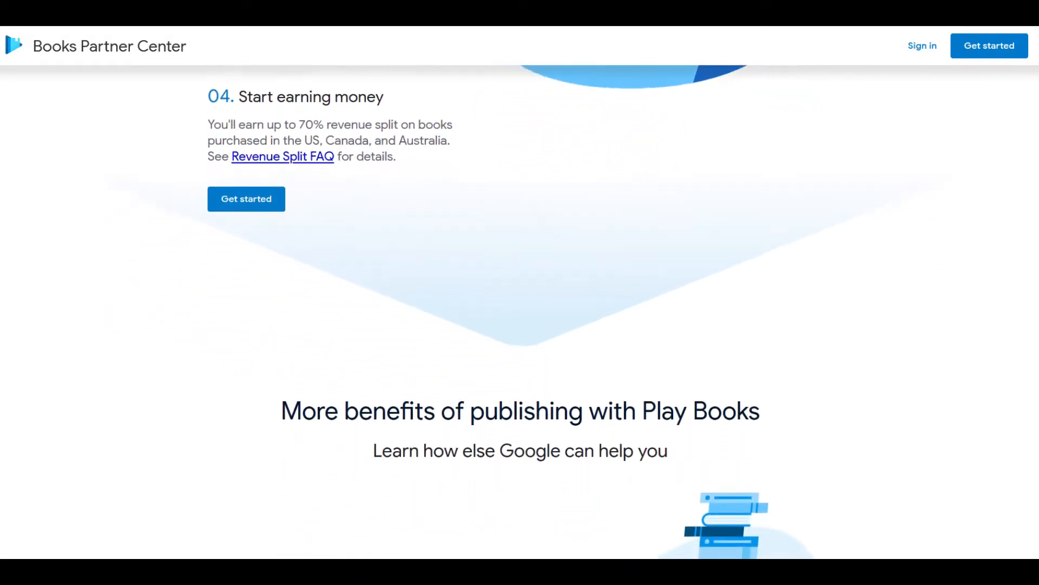
scroll(519, 314, "down", 1)
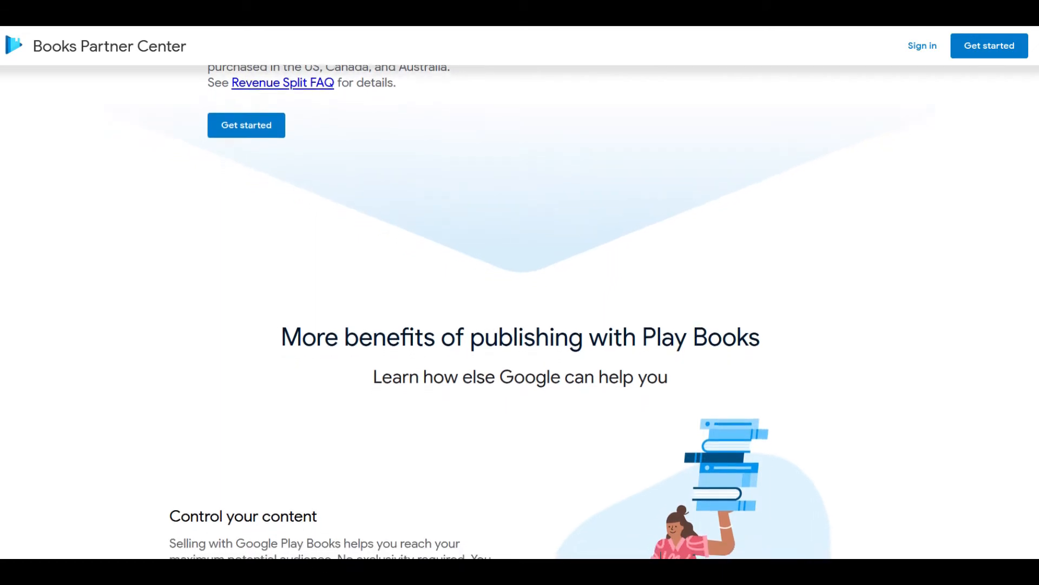
scroll(520, 314, "down", 1)
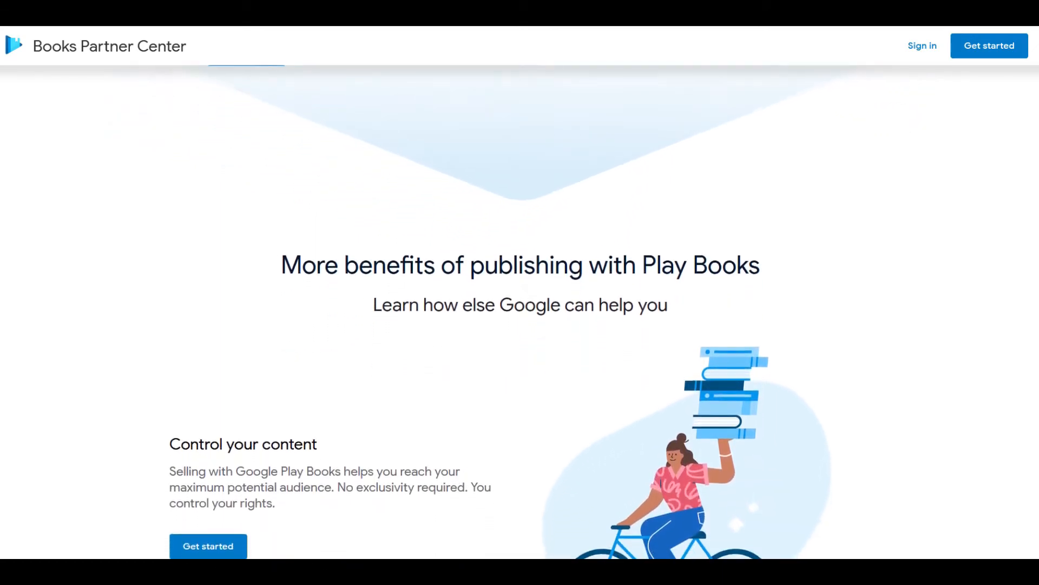
scroll(519, 314, "down", 1)
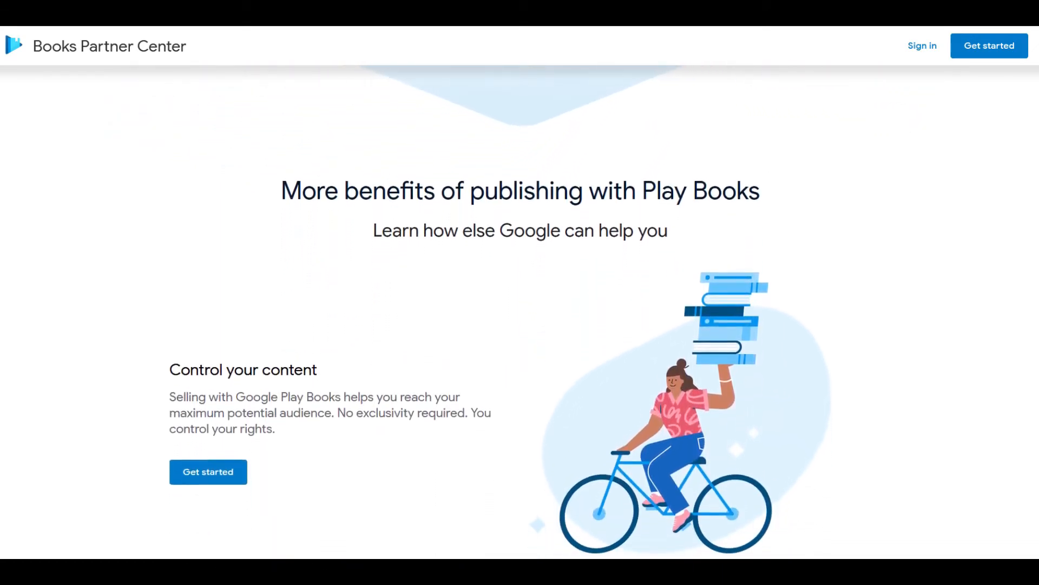
scroll(520, 314, "down", 1)
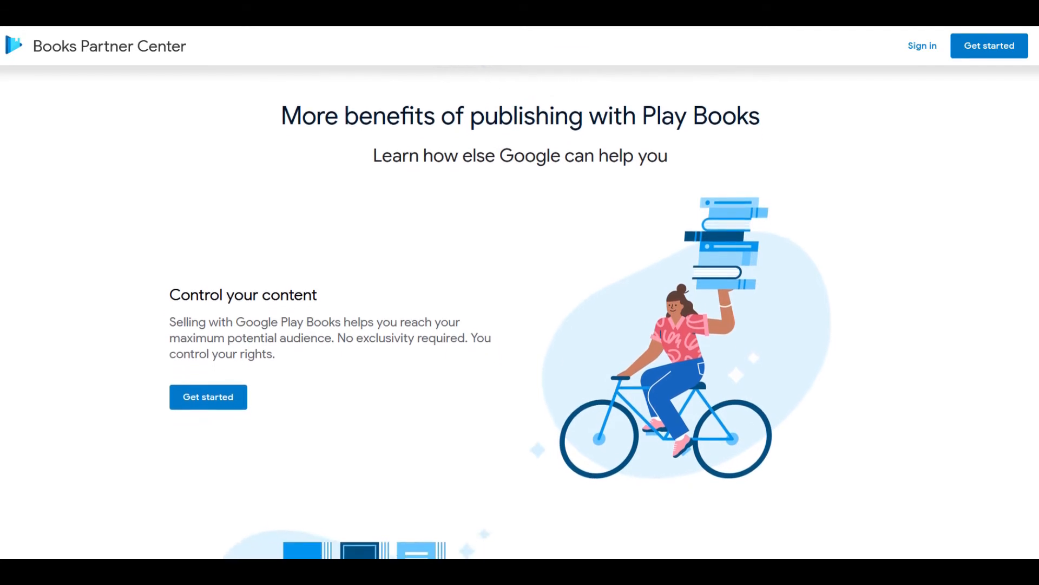
scroll(520, 314, "down", 1)
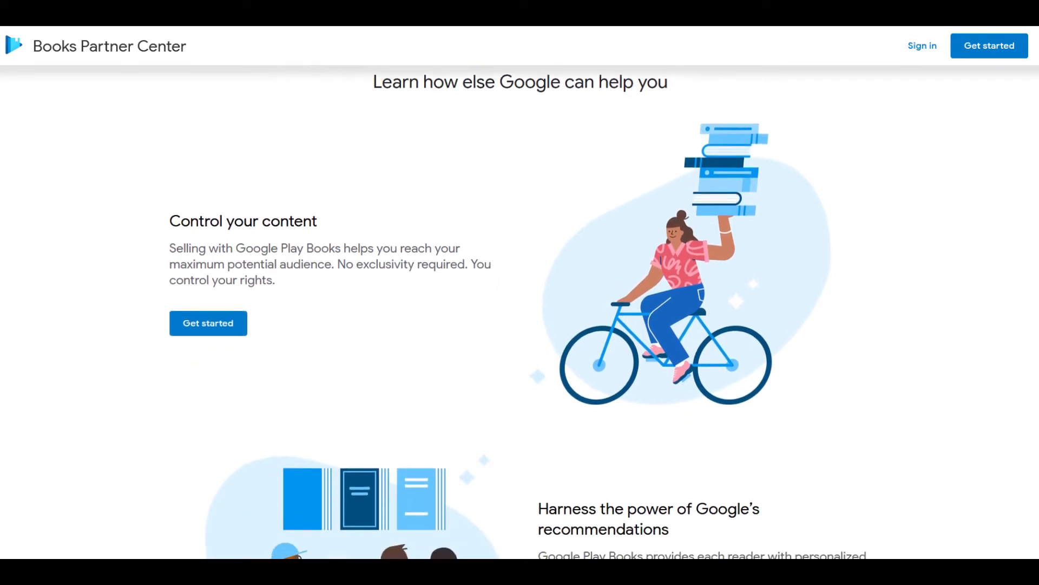
scroll(519, 314, "down", 1)
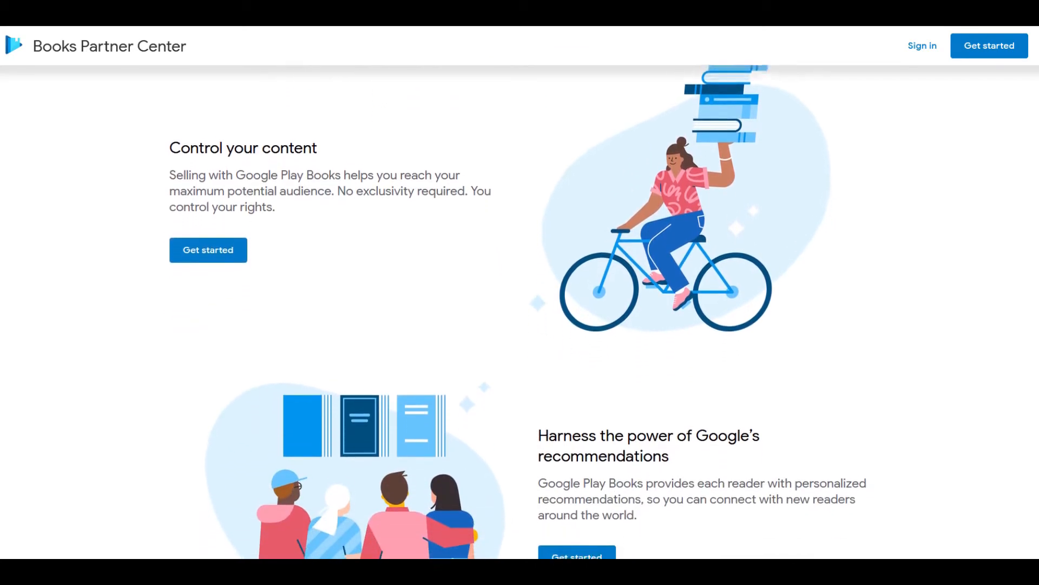
scroll(520, 314, "down", 1)
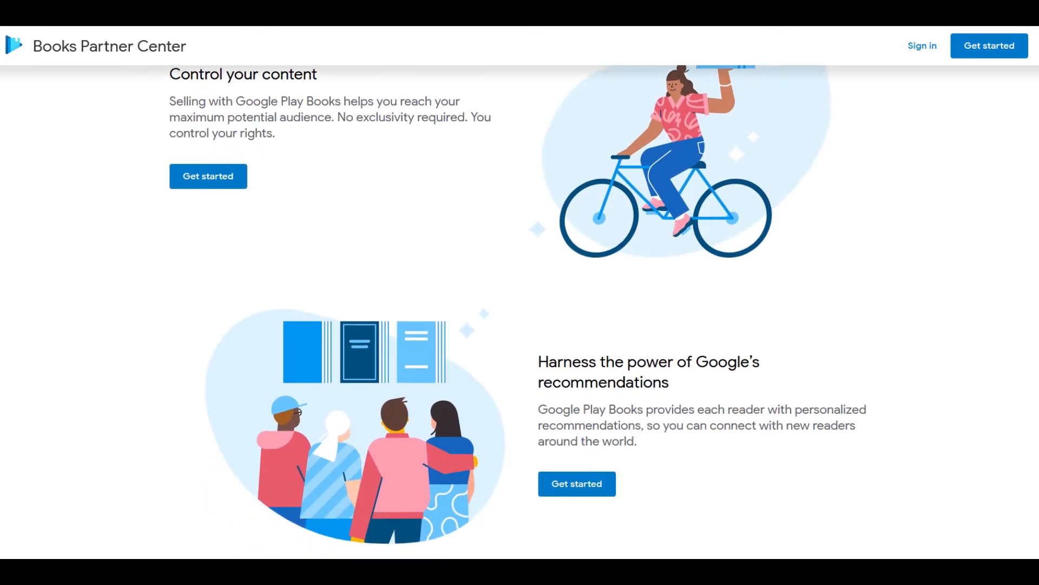
scroll(520, 314, "down", 1)
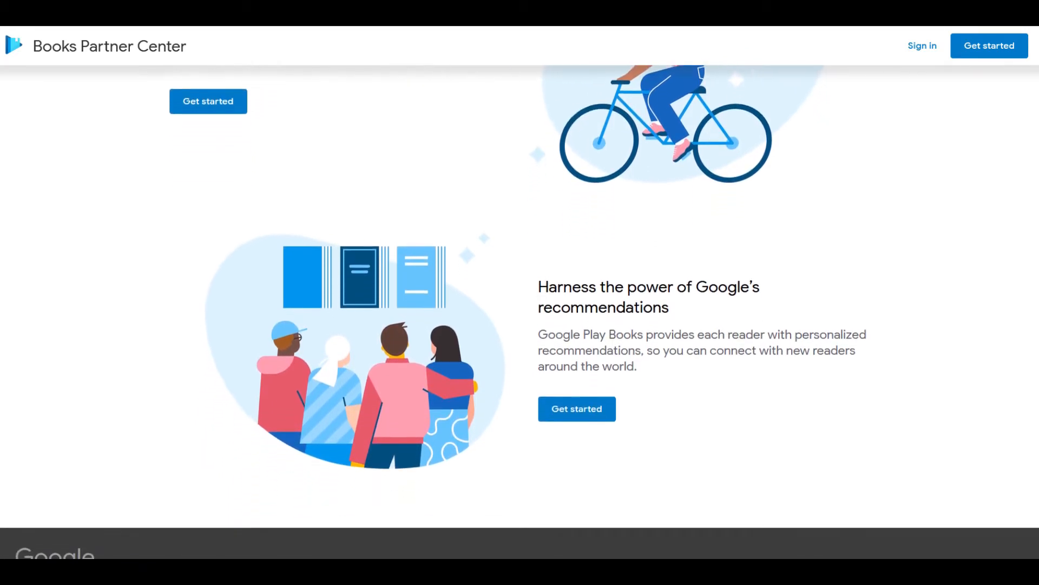
scroll(520, 314, "down", 1)
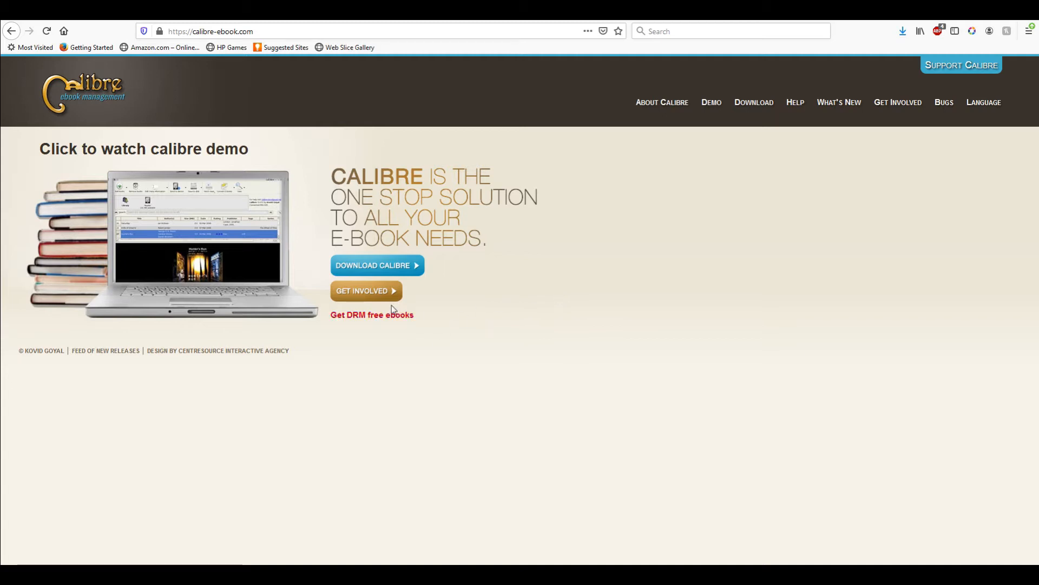
Open the download page on the calibre website and review the computer and mobile platform options offered.
left_click(387, 266)
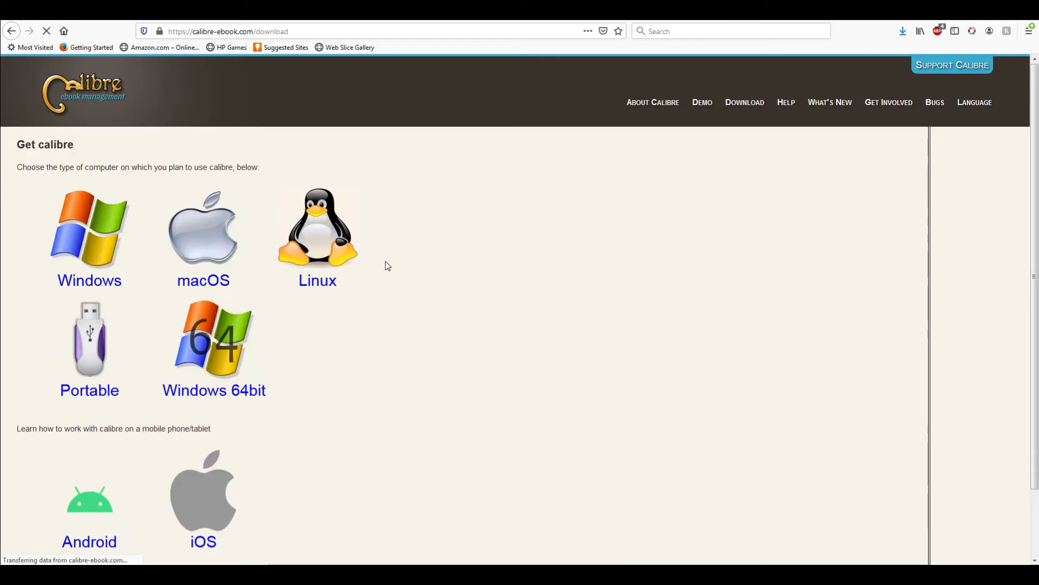
scroll(443, 447, "down", 2)
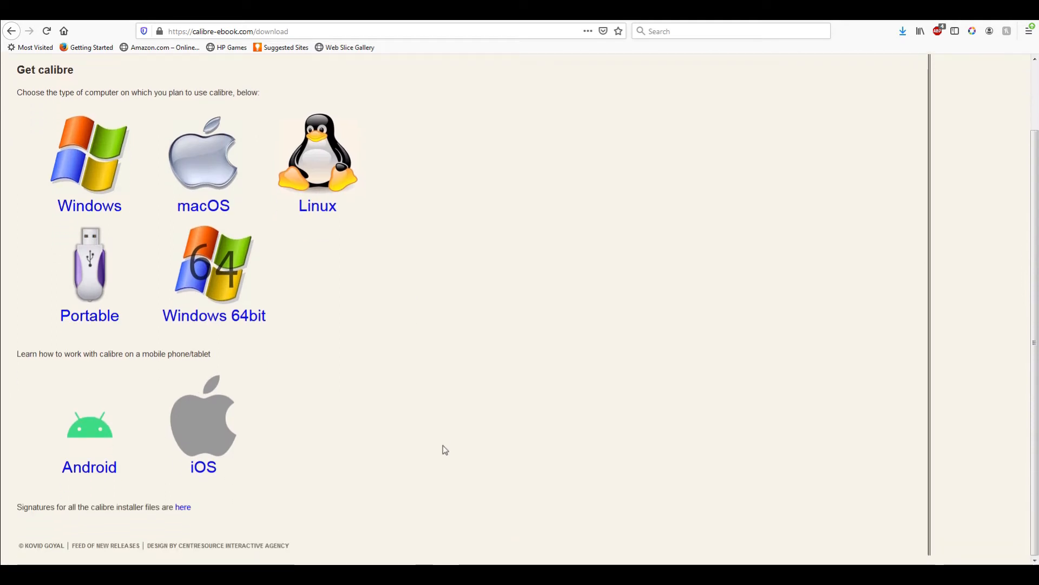
scroll(443, 442, "up", 2)
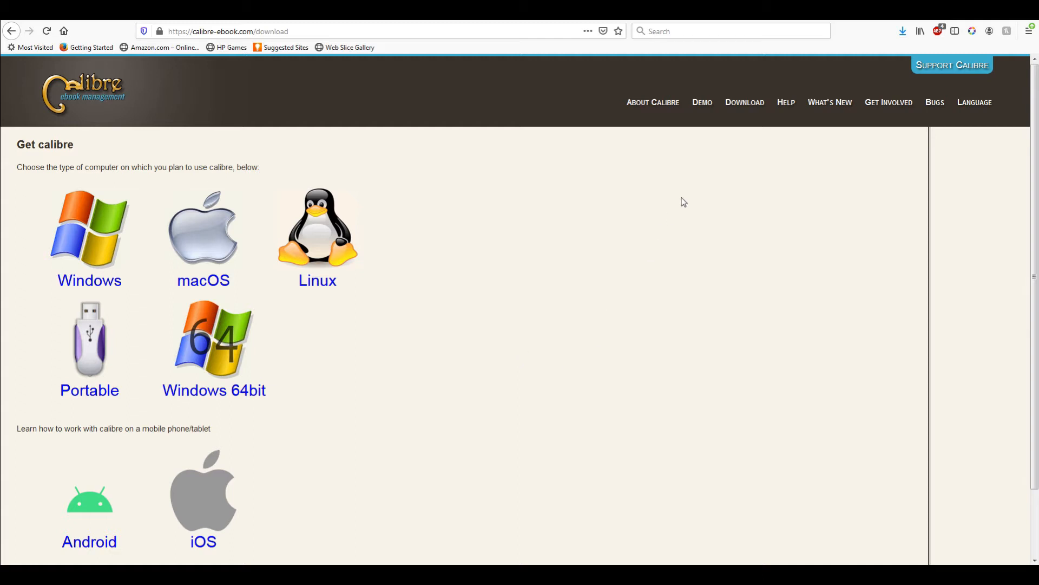
left_click(745, 106)
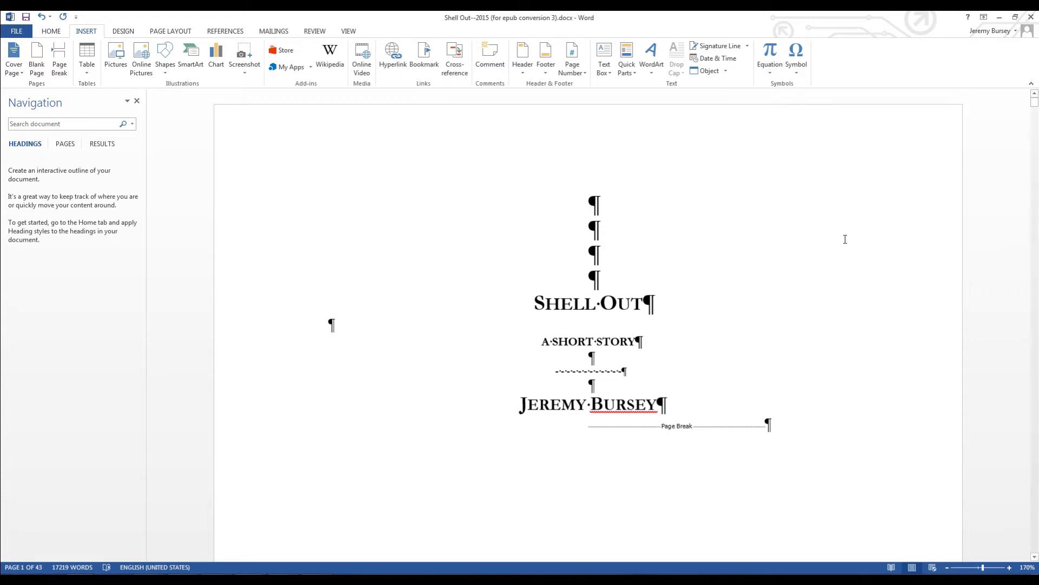
In Word, add a bookmark named "maintitle" at the start of the Shell Out title page.
left_click(427, 66)
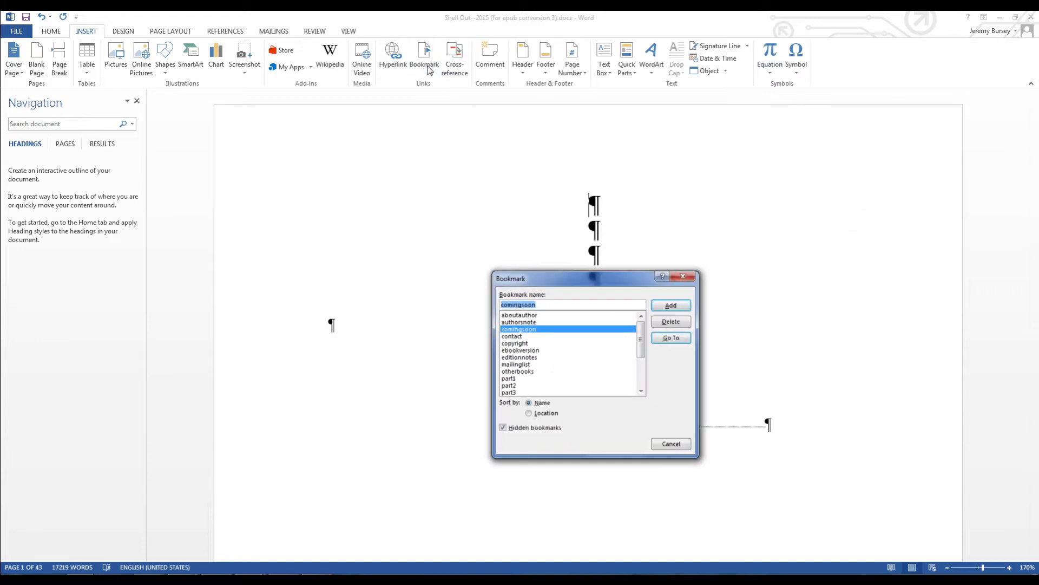
mouse_move(640, 355)
left_mouse_down()
mouse_move(642, 378)
mouse_move(643, 360)
left_mouse_up()
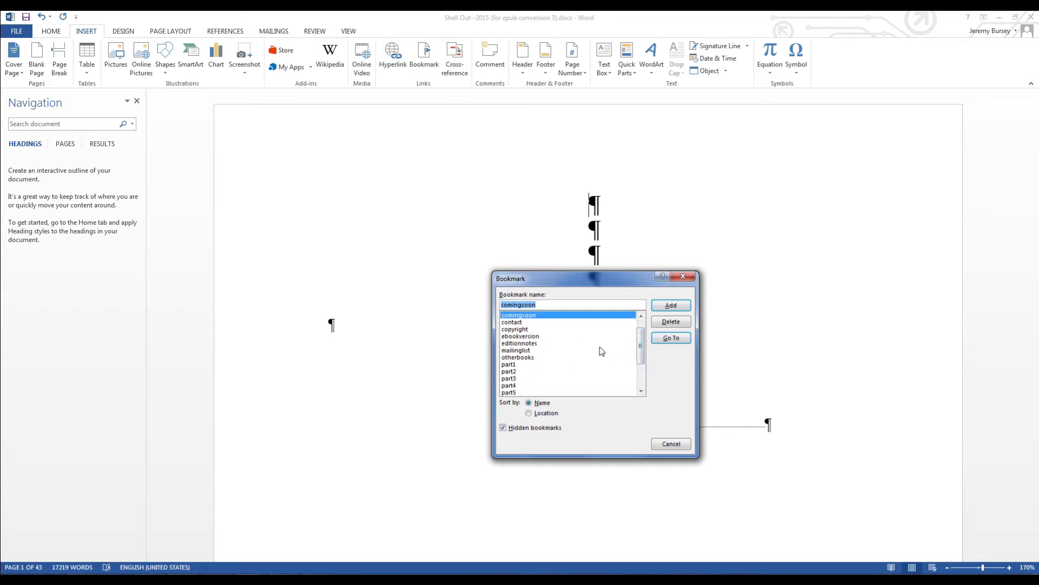
left_click_drag(641, 355, 641, 352)
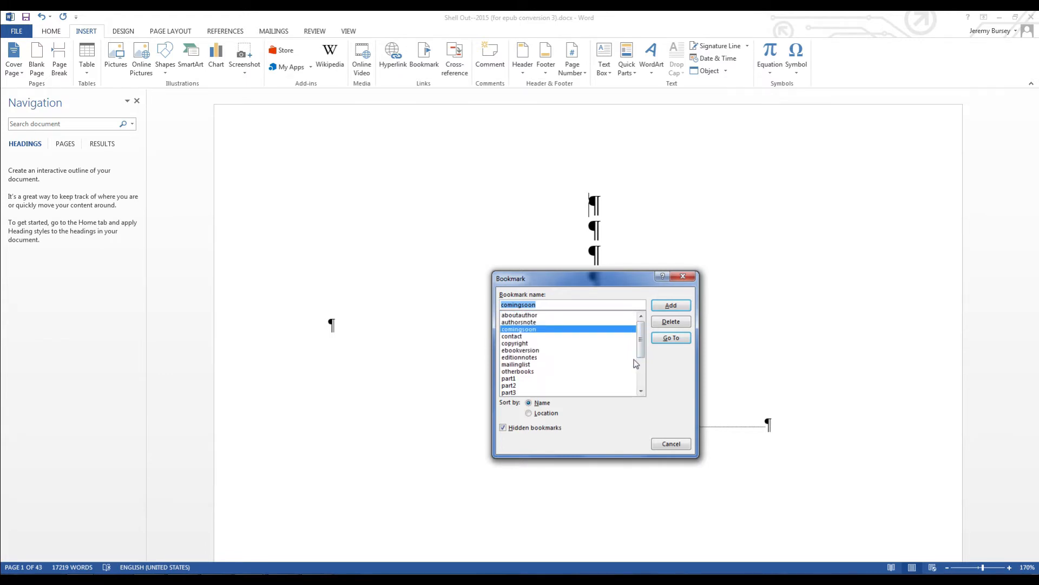
mouse_move(642, 350)
left_mouse_down()
mouse_move(643, 392)
mouse_move(642, 350)
left_mouse_up()
type("maintitle")
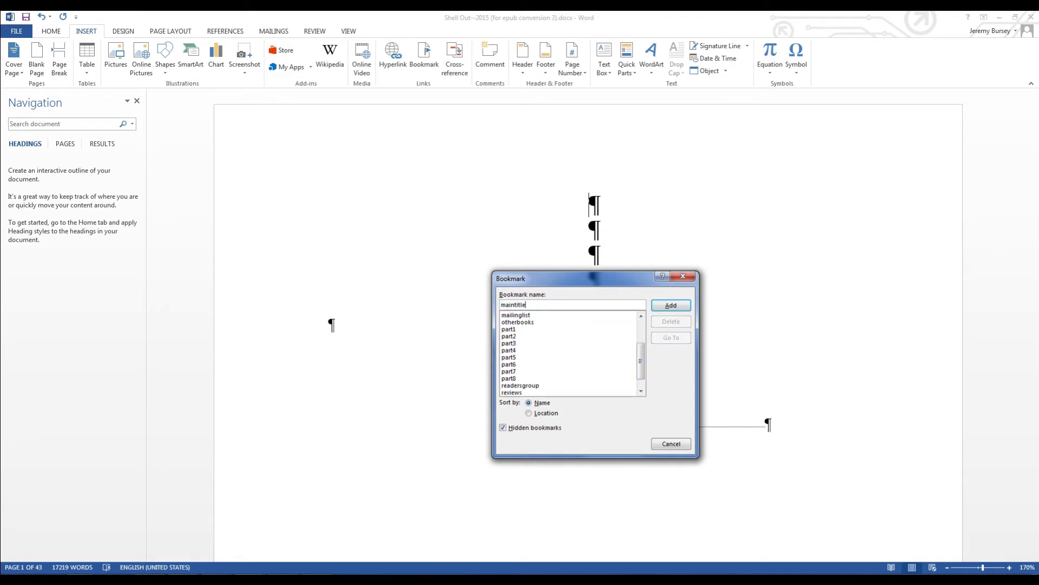
left_click(667, 305)
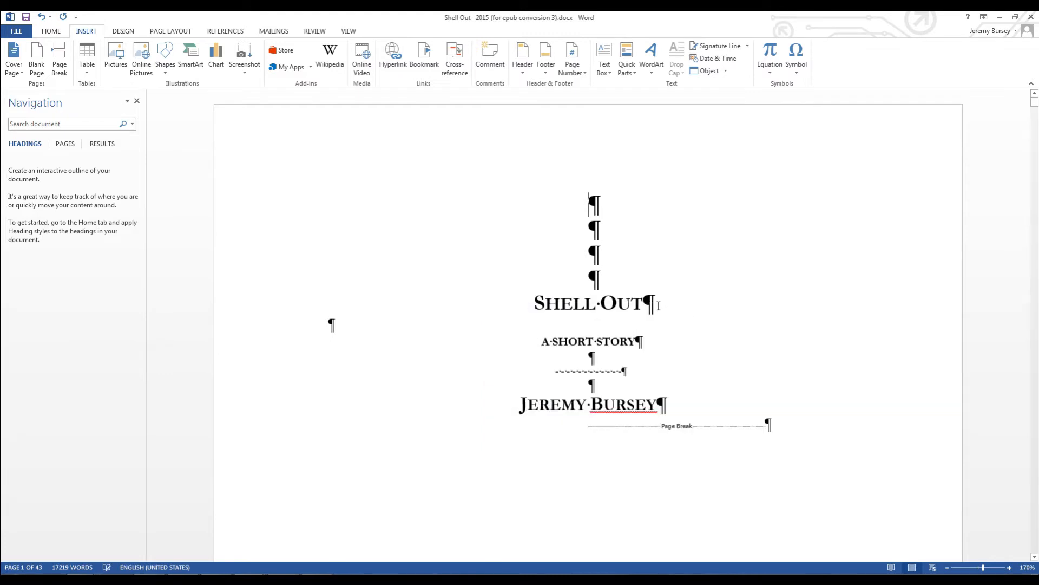
Check the bookmarks for the copyright page and the Contents page without changing them.
scroll(569, 389, "down", 5)
scroll(564, 391, "down", 10)
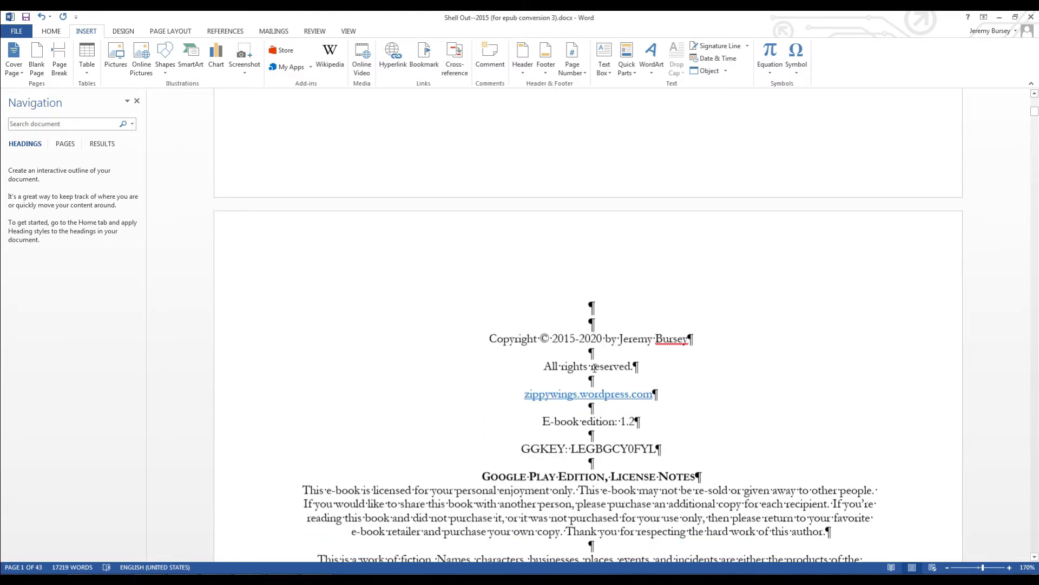
left_click(425, 57)
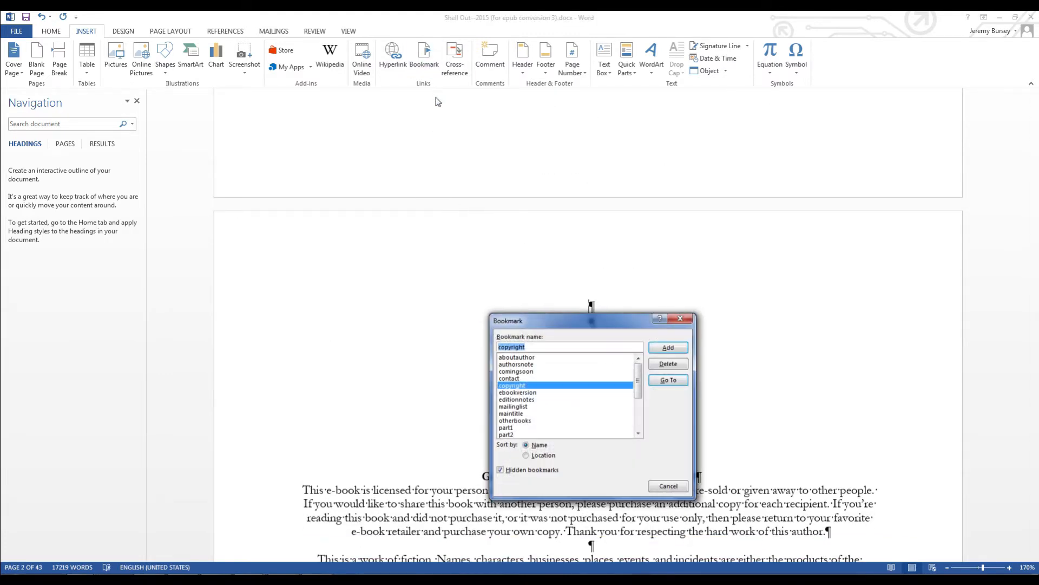
left_click(683, 318)
scroll(547, 340, "up", 15)
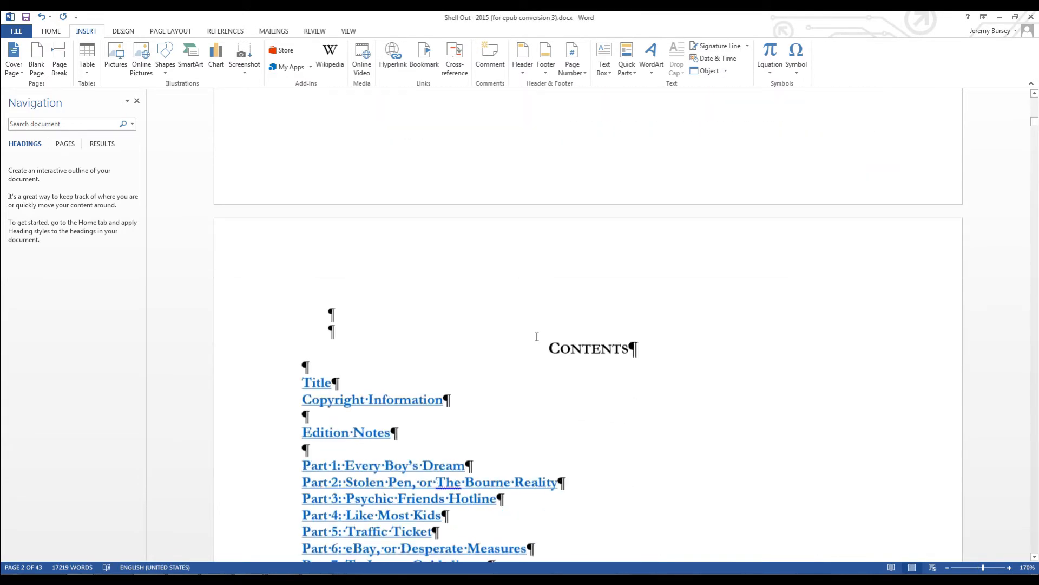
scroll(304, 278, "down", 1)
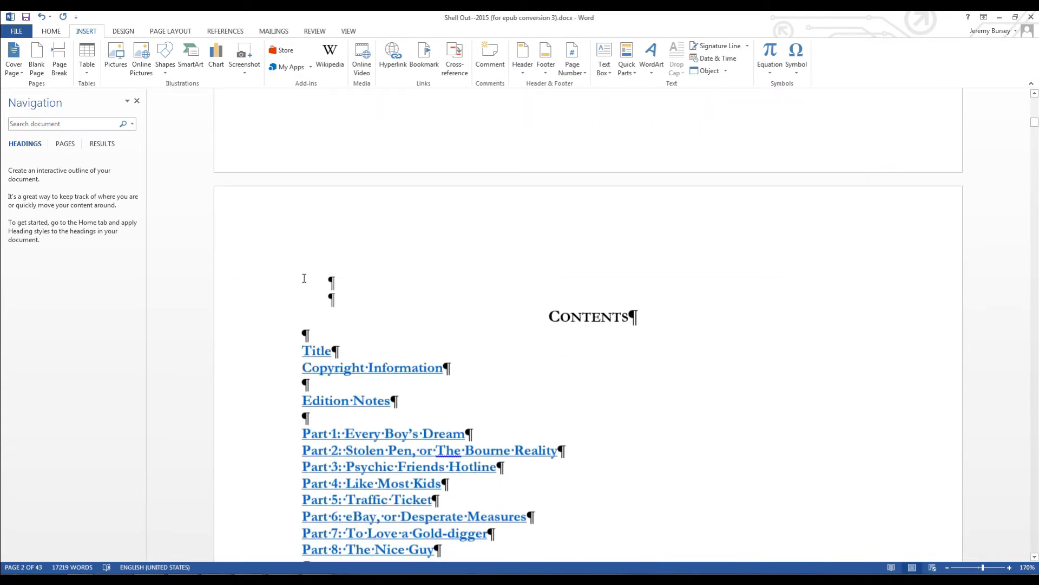
left_click(424, 57)
left_click(671, 444)
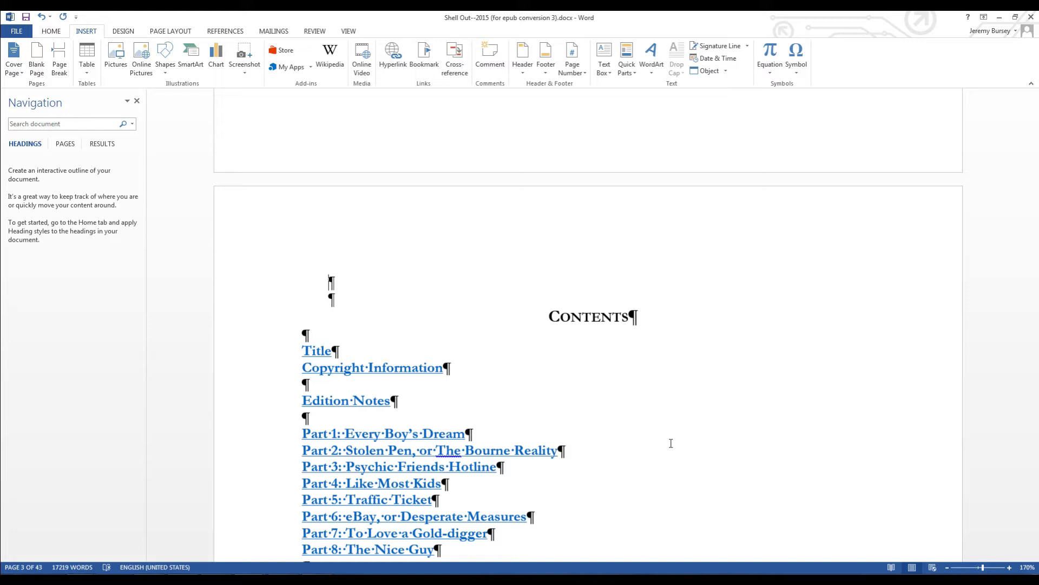
Examine the manuscript's layout from the Contents links through the Edition Notes to the opening of Part 1.
scroll(661, 451, "down", 3)
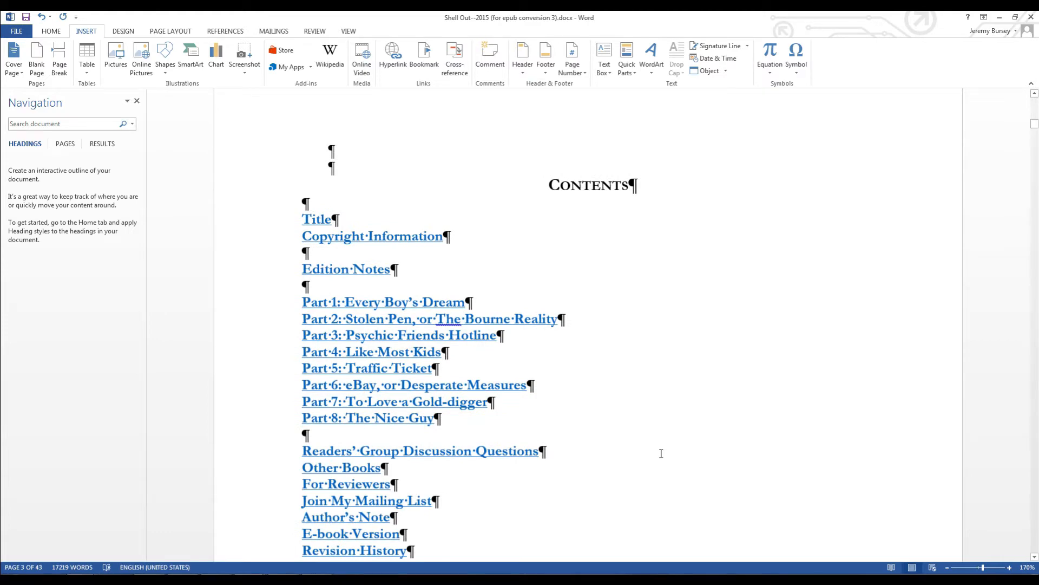
scroll(658, 454, "down", 15)
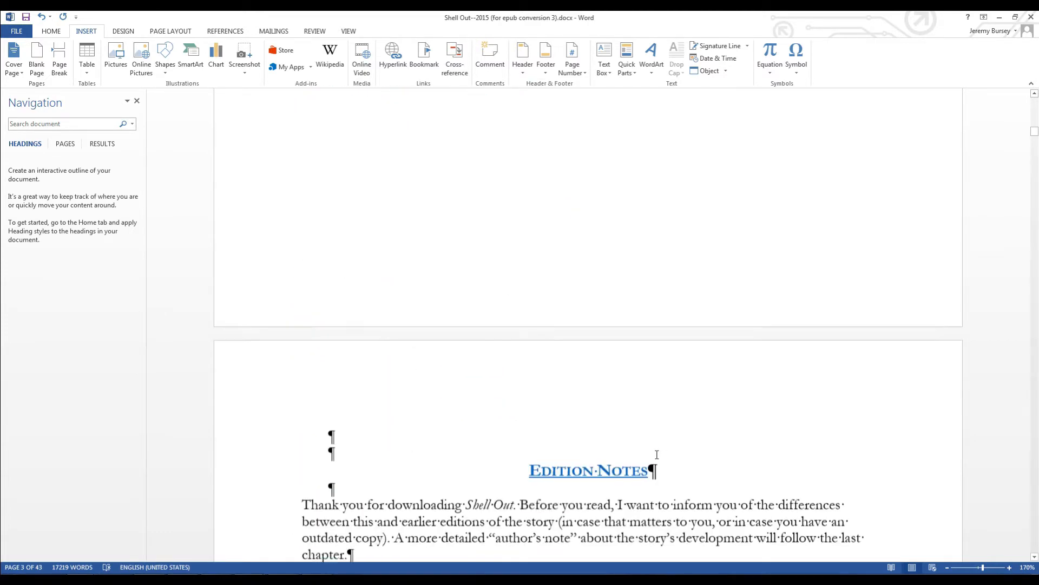
scroll(656, 454, "down", 4)
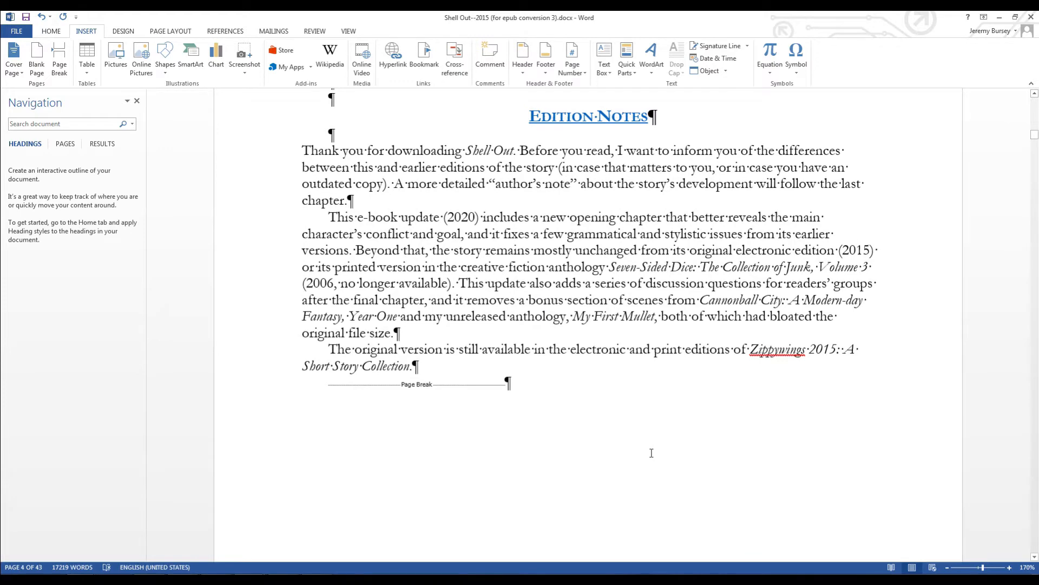
scroll(651, 453, "down", 15)
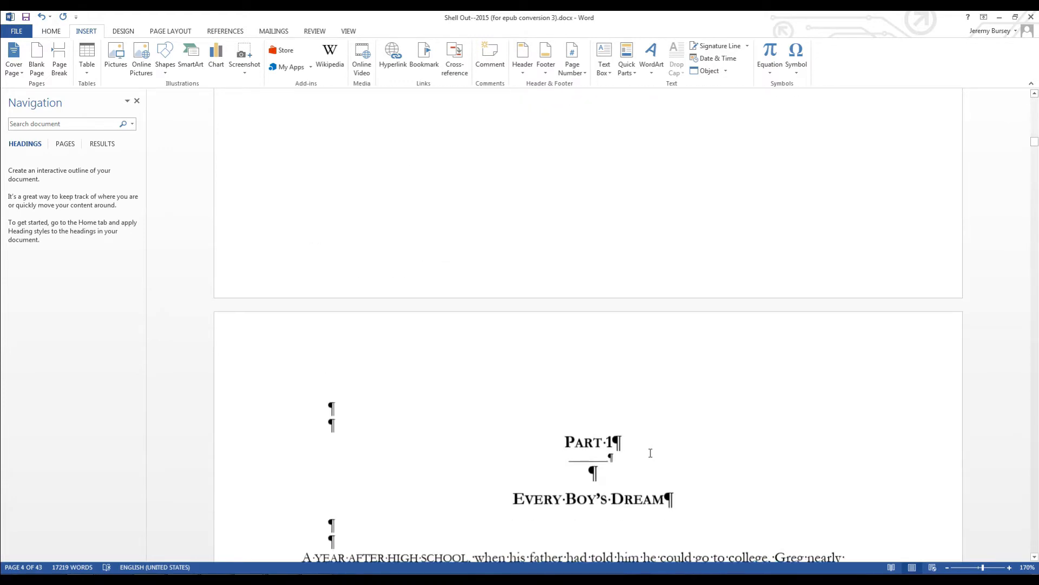
scroll(650, 453, "down", 4)
scroll(809, 315, "down", 3)
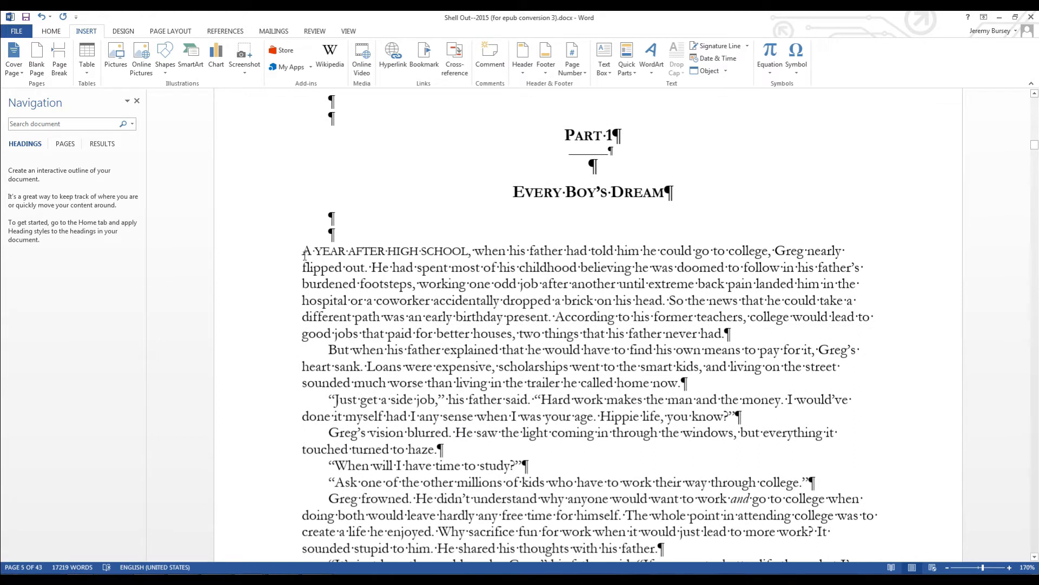
left_click(455, 302)
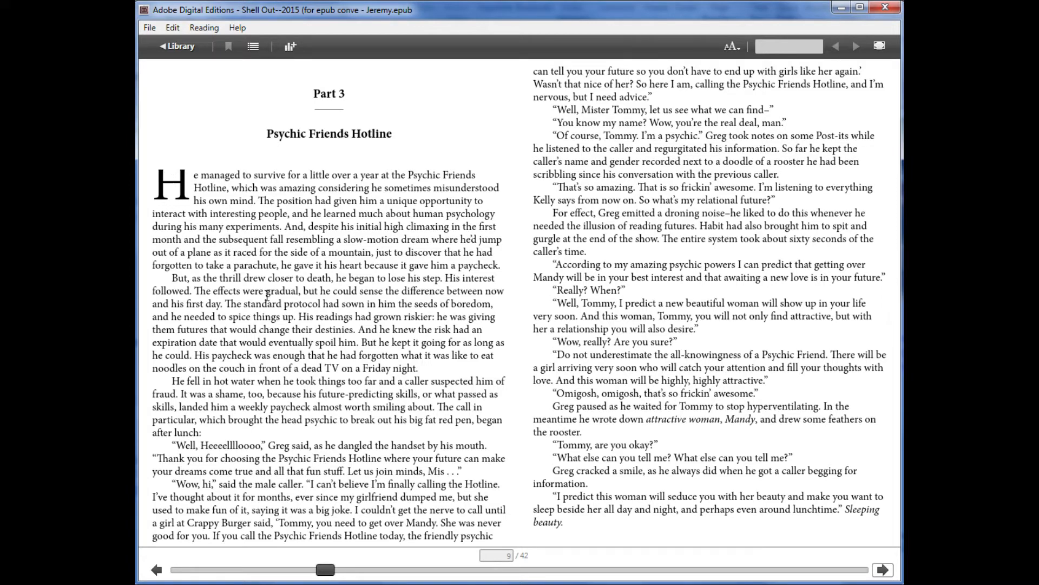
In Adobe Digital Editions, page through the Shell Out EPUB from Part 3 to Part 4 and go back to view its front pages and cover.
left_click(881, 570)
left_click(881, 571)
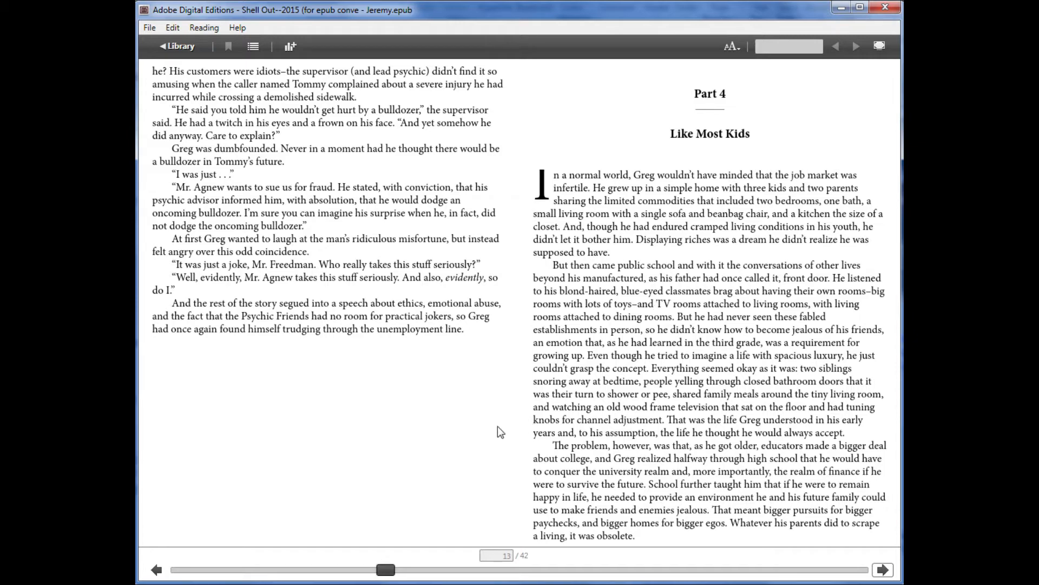
left_click_drag(380, 570, 198, 544)
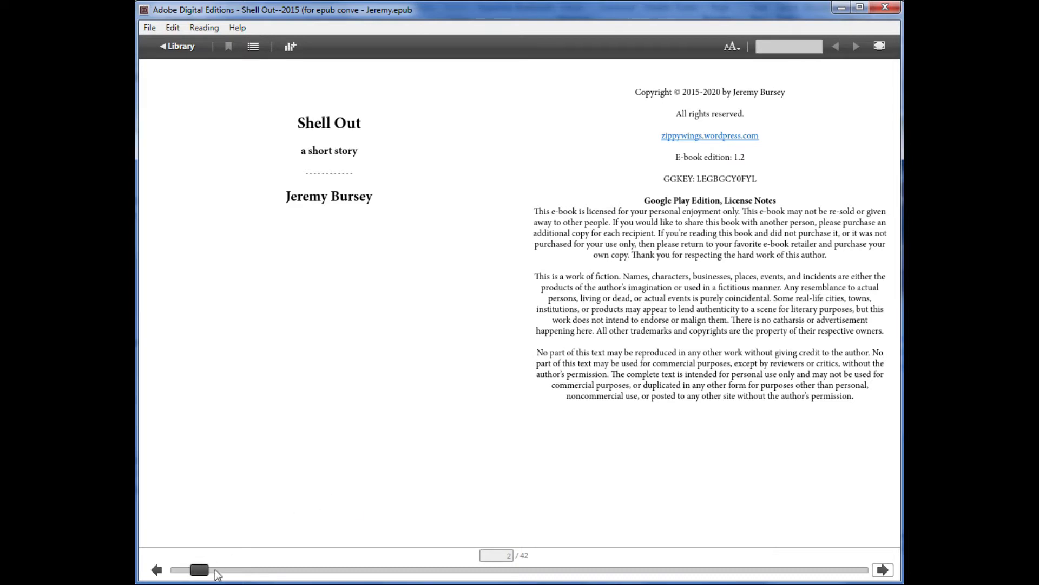
left_click_drag(203, 573, 158, 566)
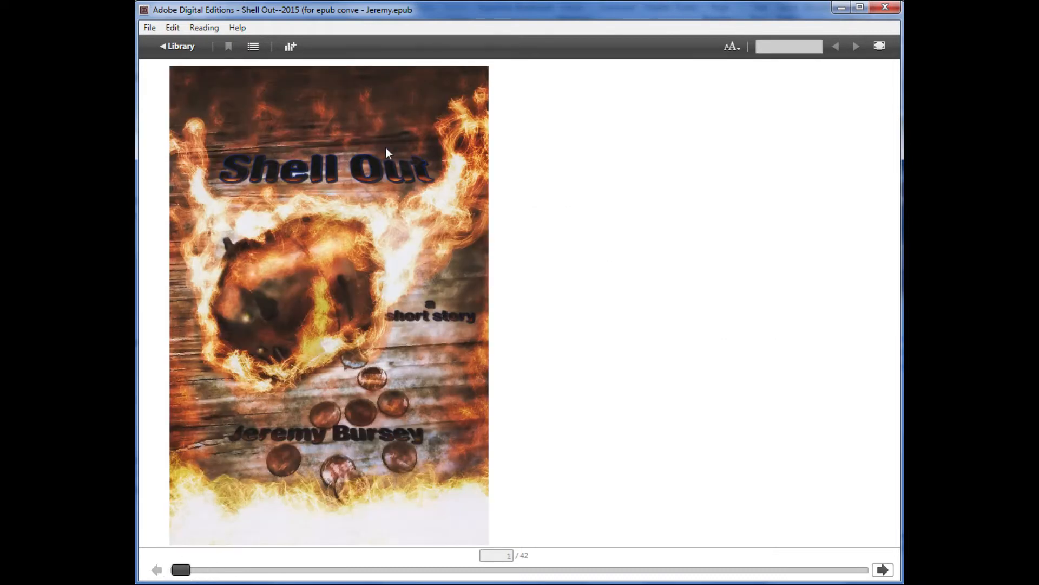
left_click(198, 571)
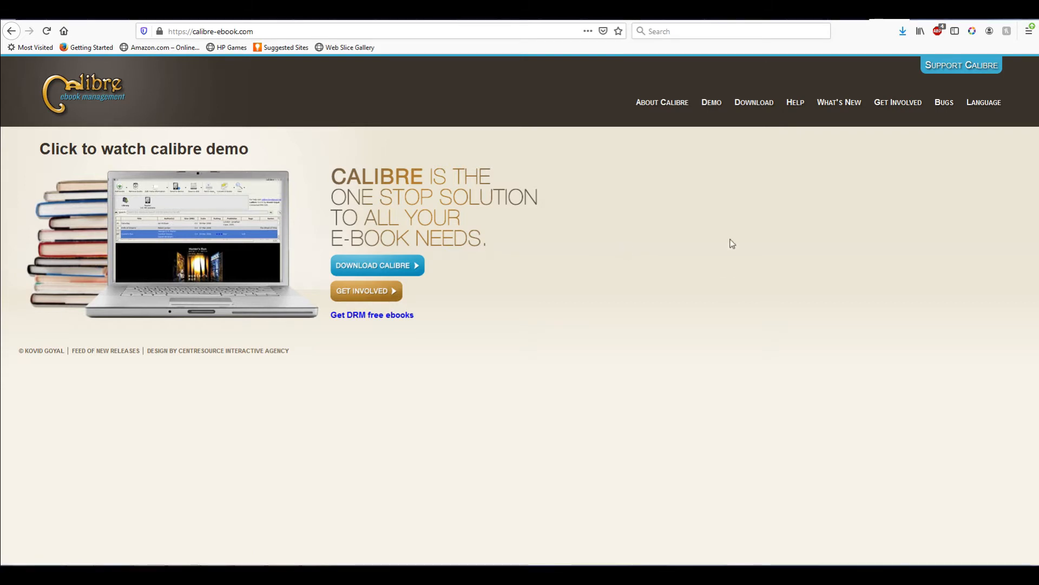
On the calibre website, open the Windows download page and read the note for Windows 7 and Vista users.
left_click(754, 103)
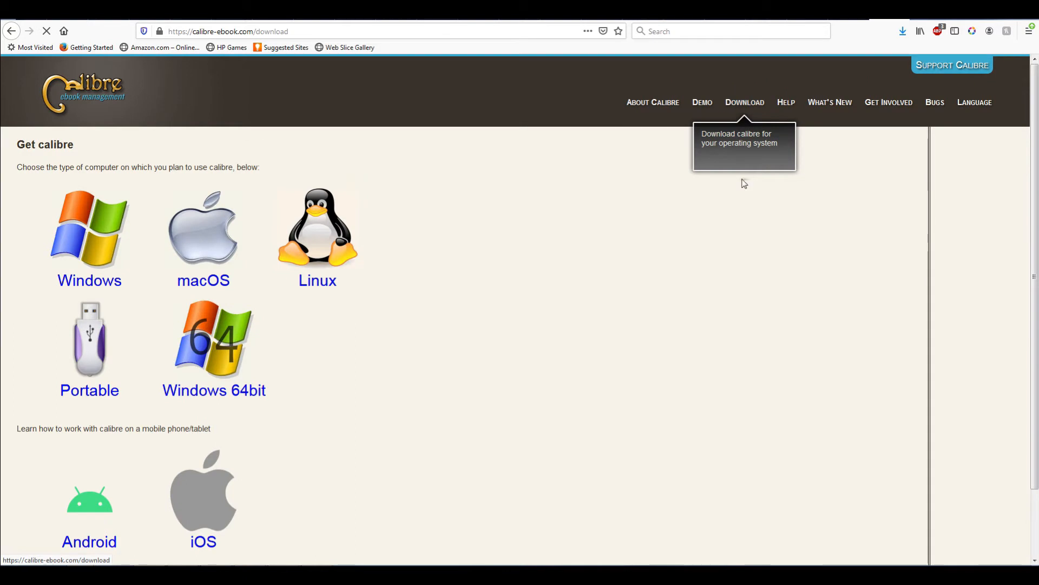
scroll(411, 441, "down", 3)
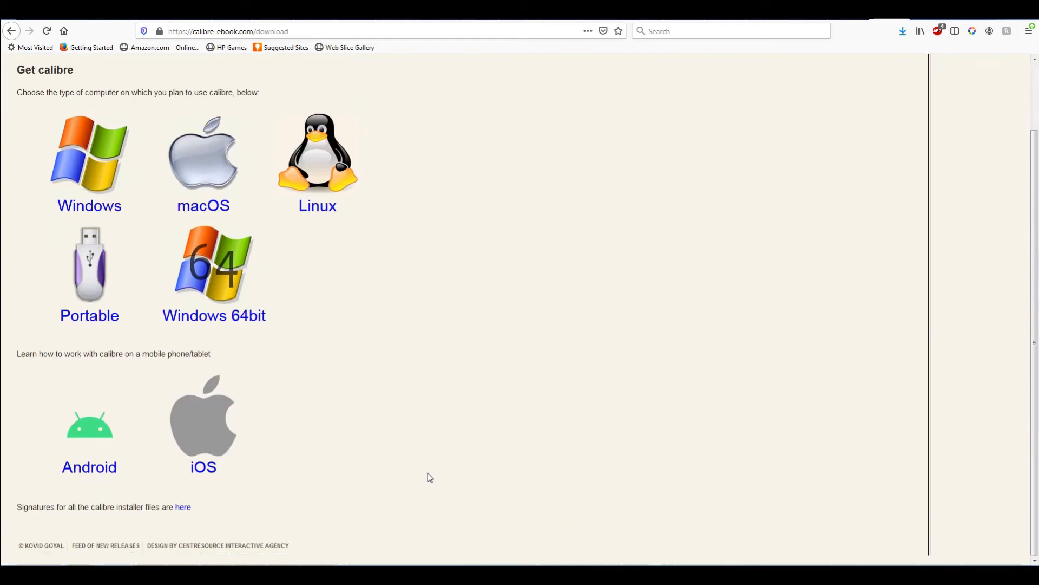
scroll(431, 476, "up", 3)
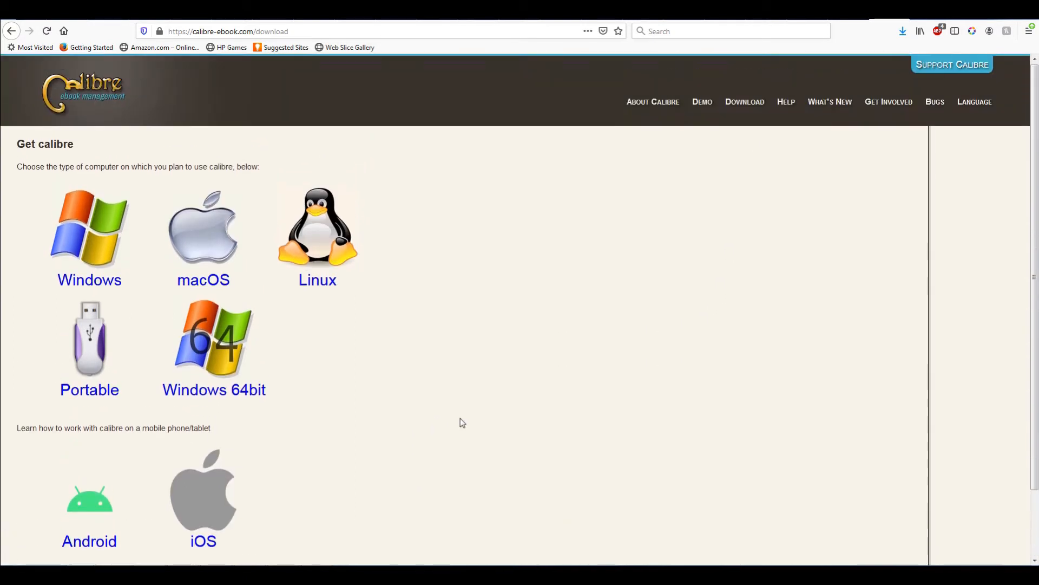
left_click(89, 249)
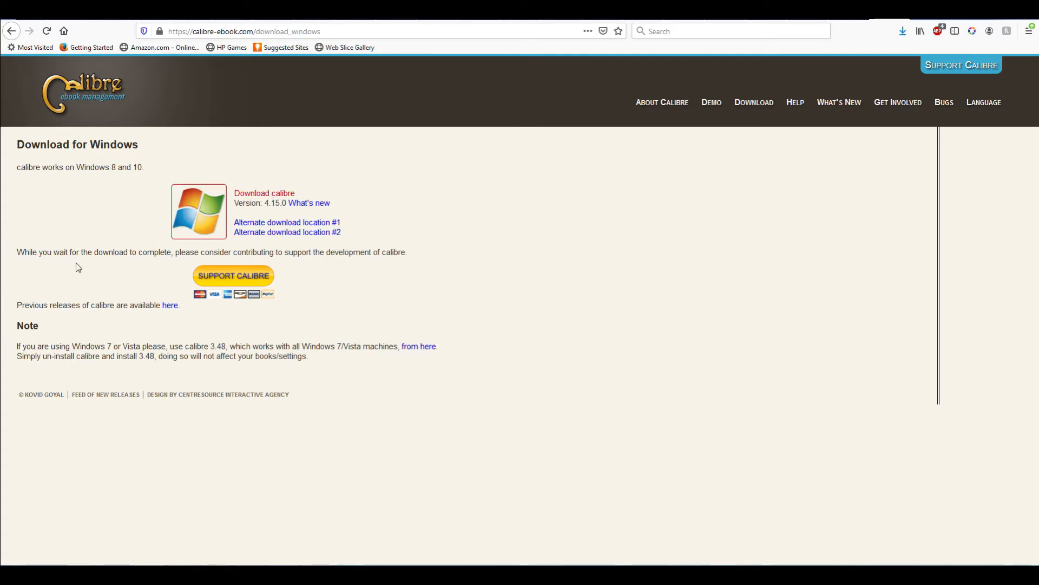
left_click_drag(16, 347, 251, 370)
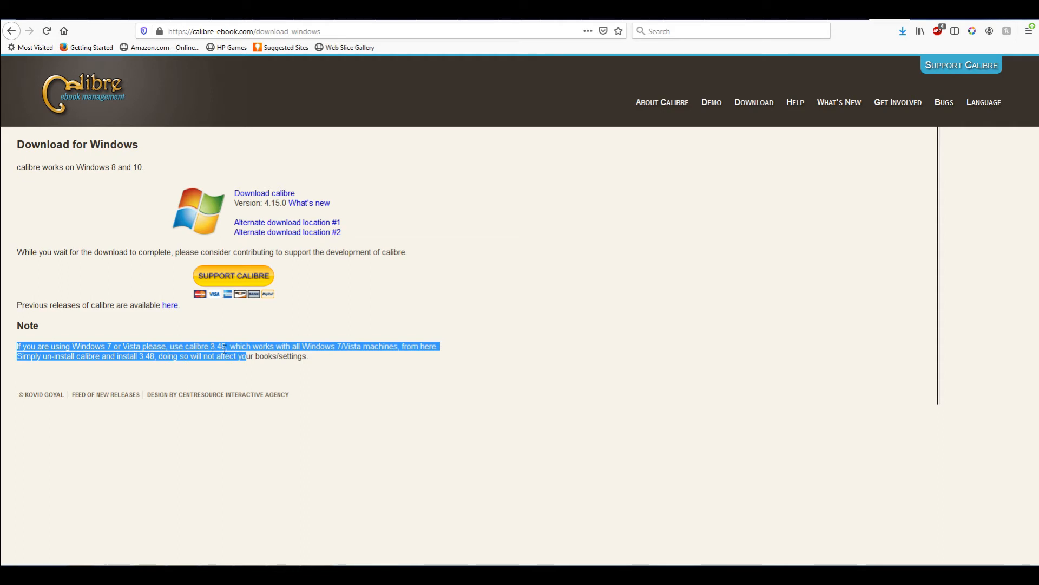
left_click(353, 370)
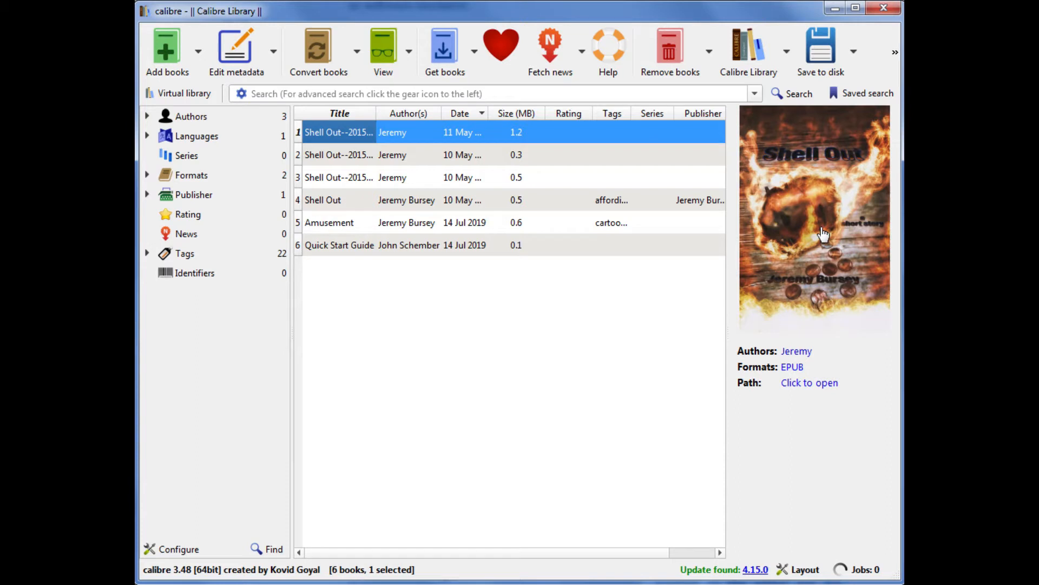
In calibre, open the library entry titled exactly "Shell Out" in the e-book viewer and widen the viewer window.
left_click(457, 200)
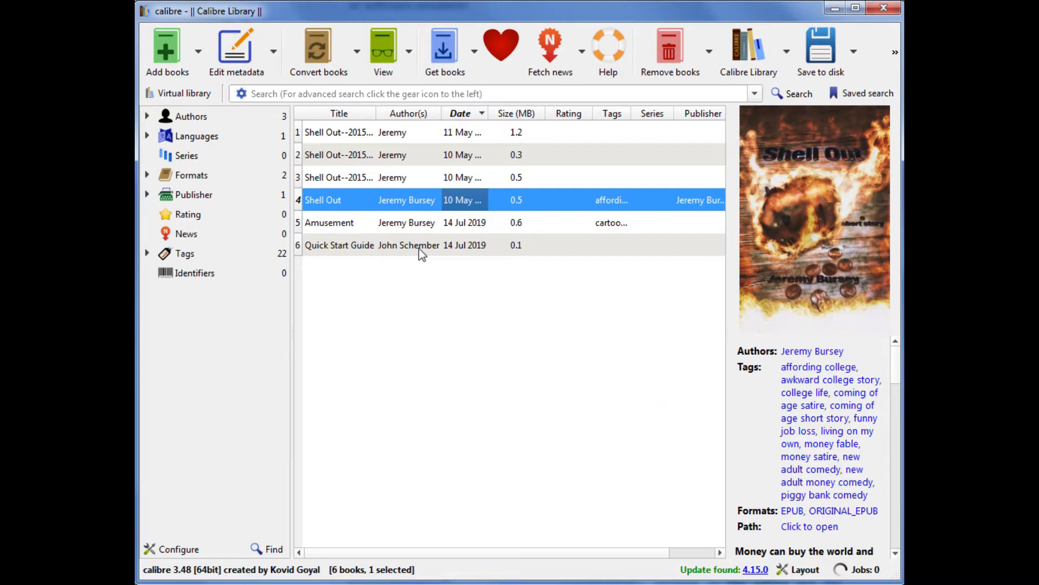
left_click(387, 62)
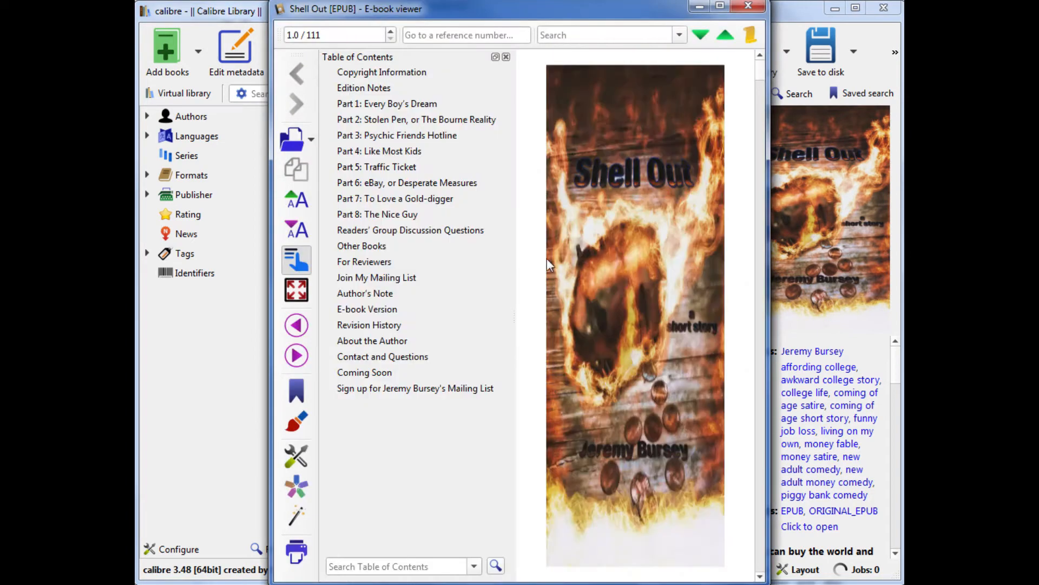
left_click_drag(766, 238, 903, 234)
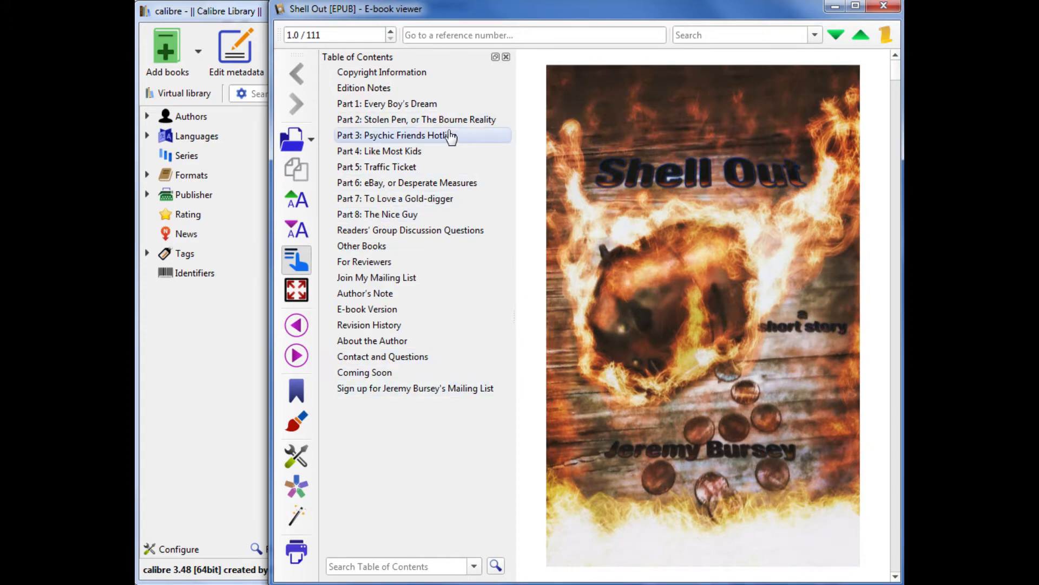
Browse the e-book's table of contents, viewing Edition Notes, Copyright Information and Parts 1, 2, 3, 5 and 8 to inspect the chapter formatting.
left_click(378, 89)
left_click(376, 104)
left_click(373, 121)
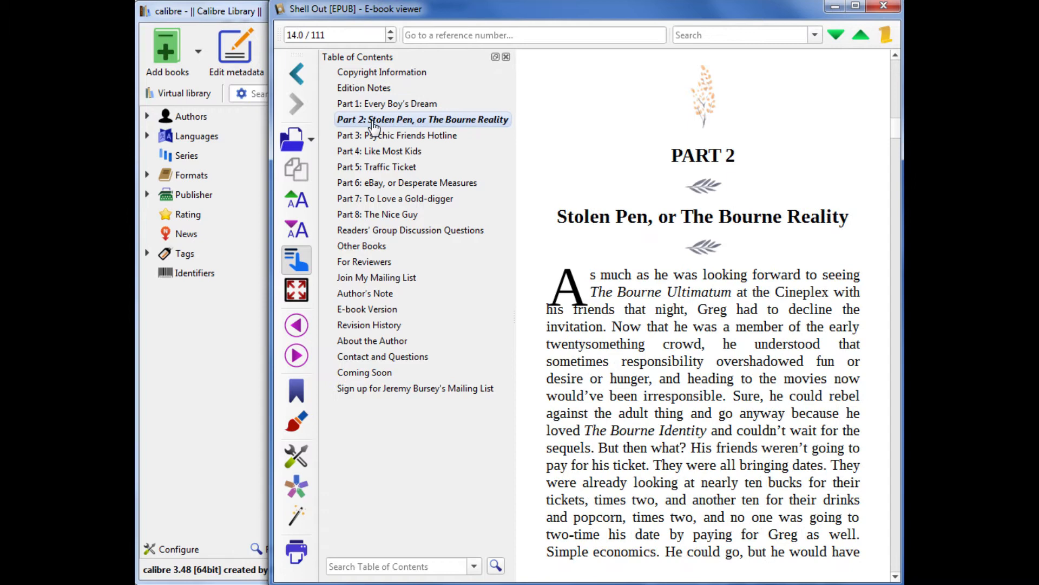
left_click(374, 135)
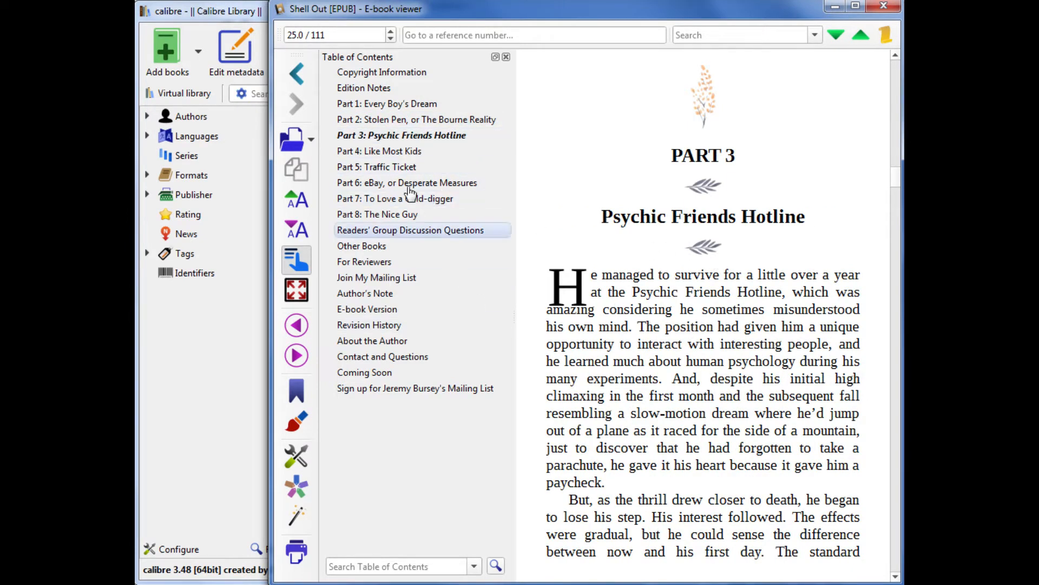
left_click(404, 167)
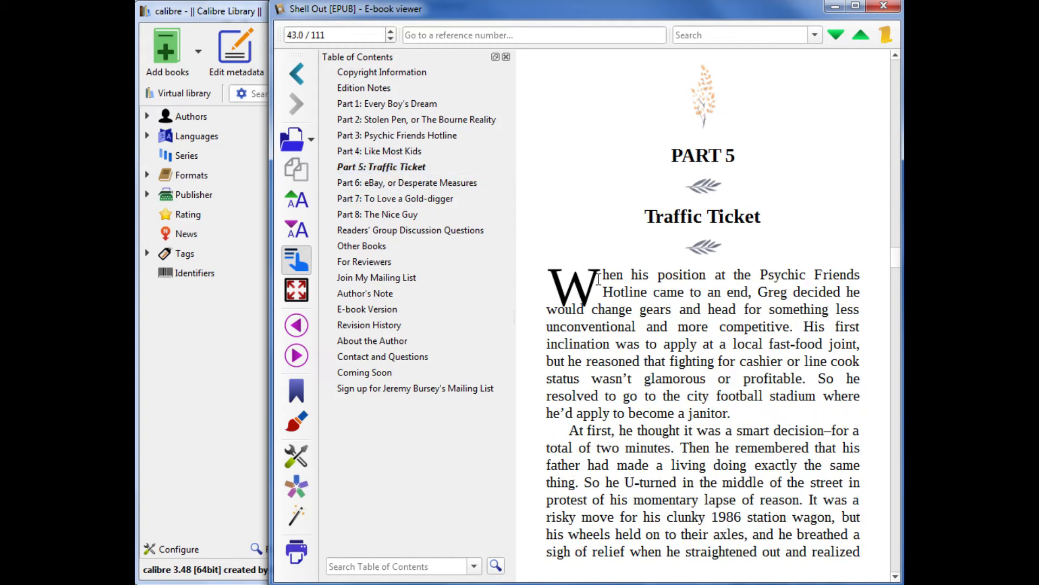
left_click(427, 215)
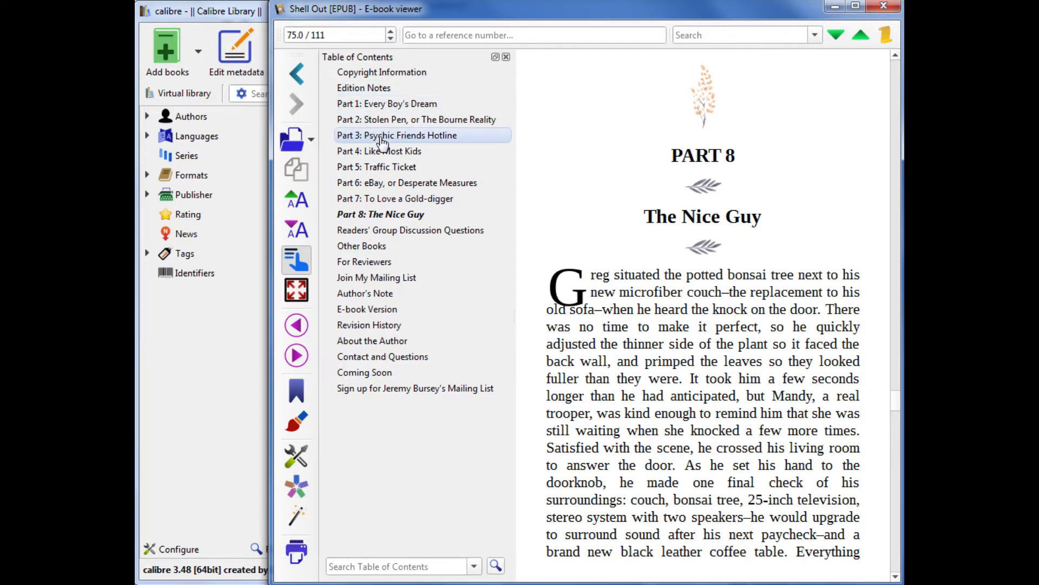
left_click(368, 73)
left_click(367, 90)
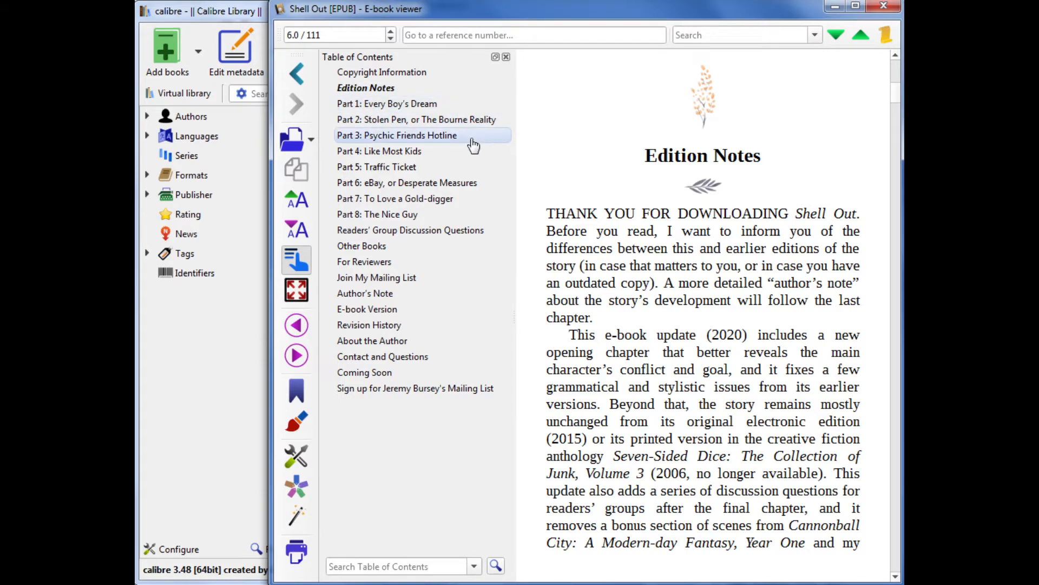
Close the e-book viewer and select the newest Shell Out--2015 entry, dated 11 May, in the calibre library.
left_click(872, 10)
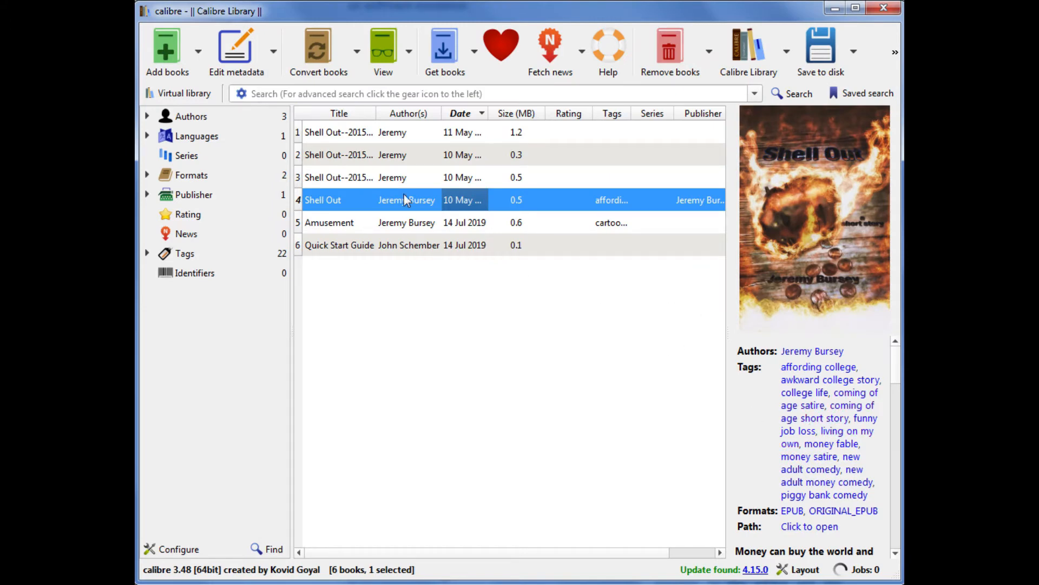
left_click(414, 132)
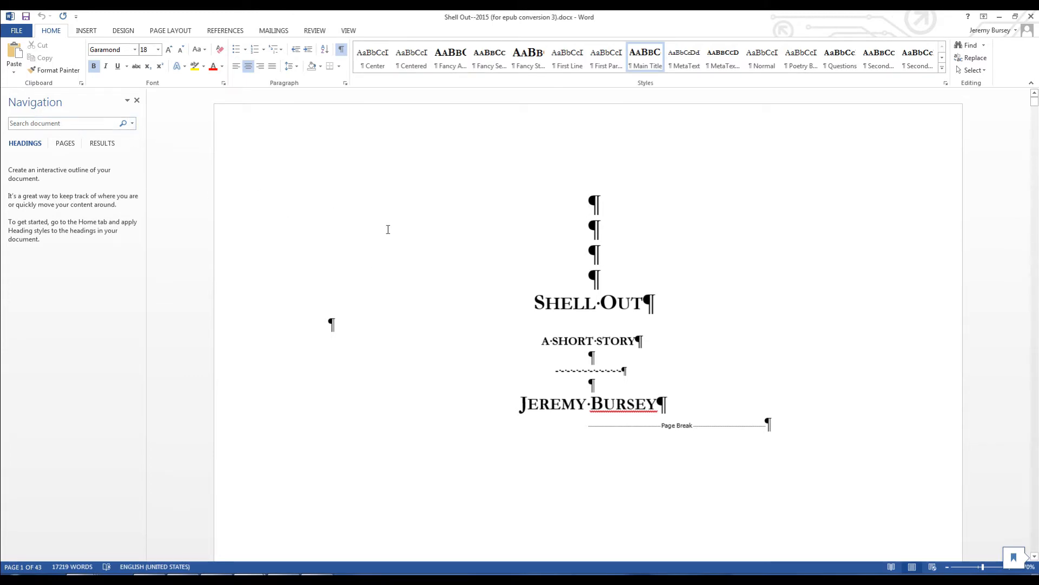
In the Word manuscript, try small caps on the word "towns" in the copyright page's fiction disclaimer, and undo it.
scroll(388, 230, "down", 10)
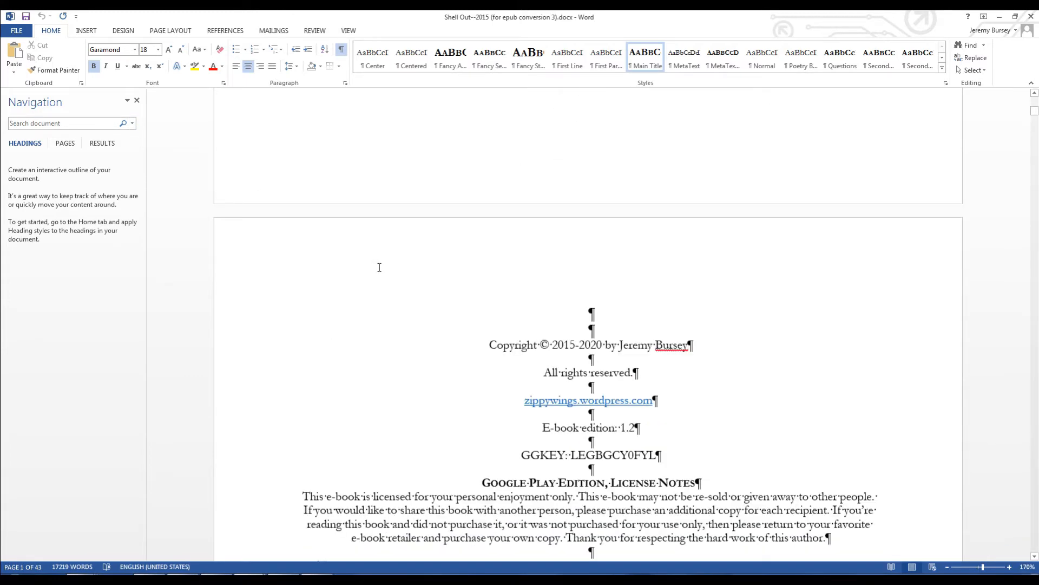
scroll(524, 394, "down", 5)
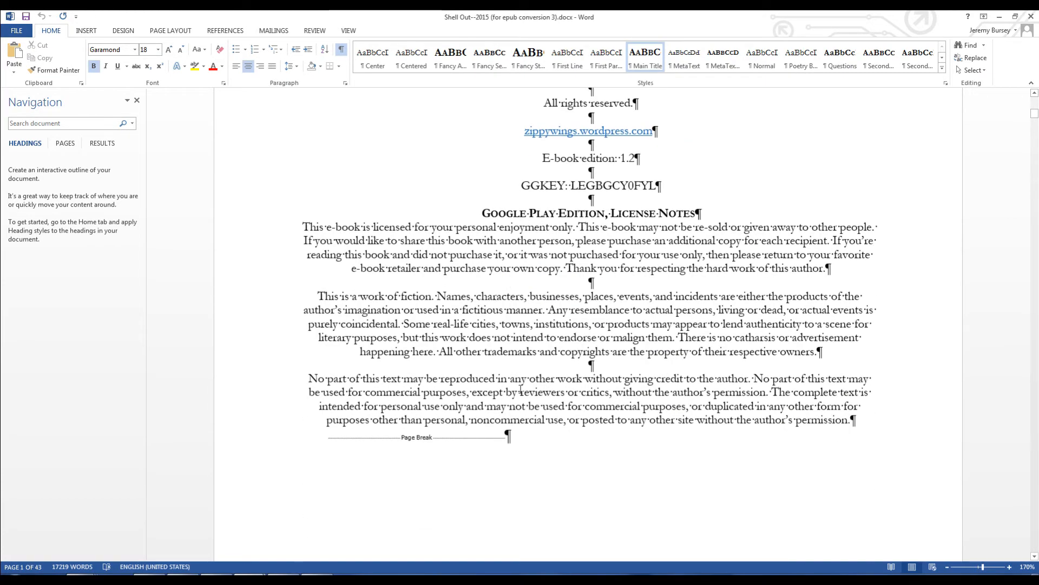
mouse_move(502, 325)
left_mouse_down()
mouse_move(530, 326)
mouse_move(511, 326)
left_mouse_up()
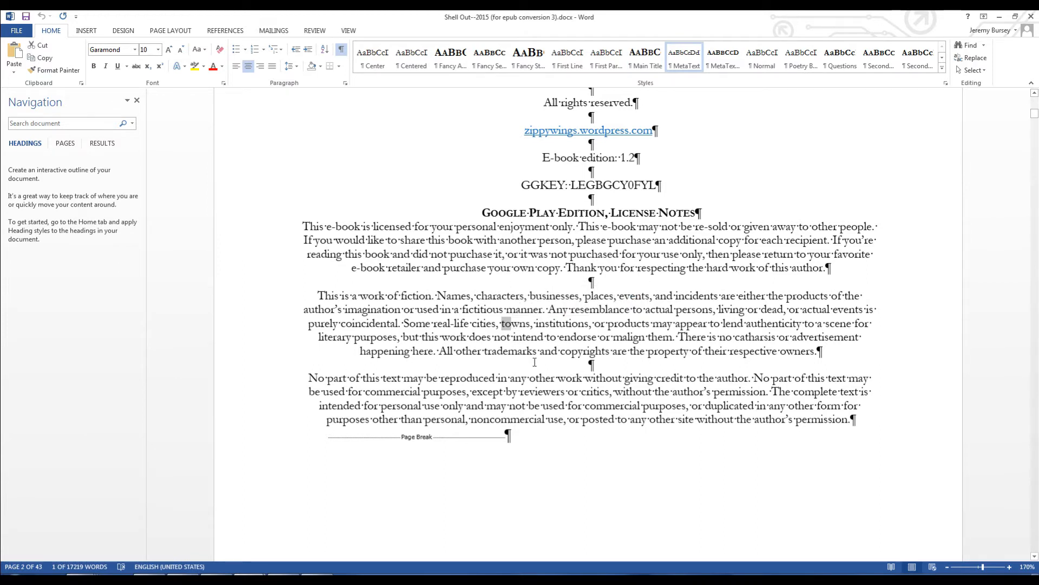
key("shift+Right")
key("shift+Right")
key("shift+Right")
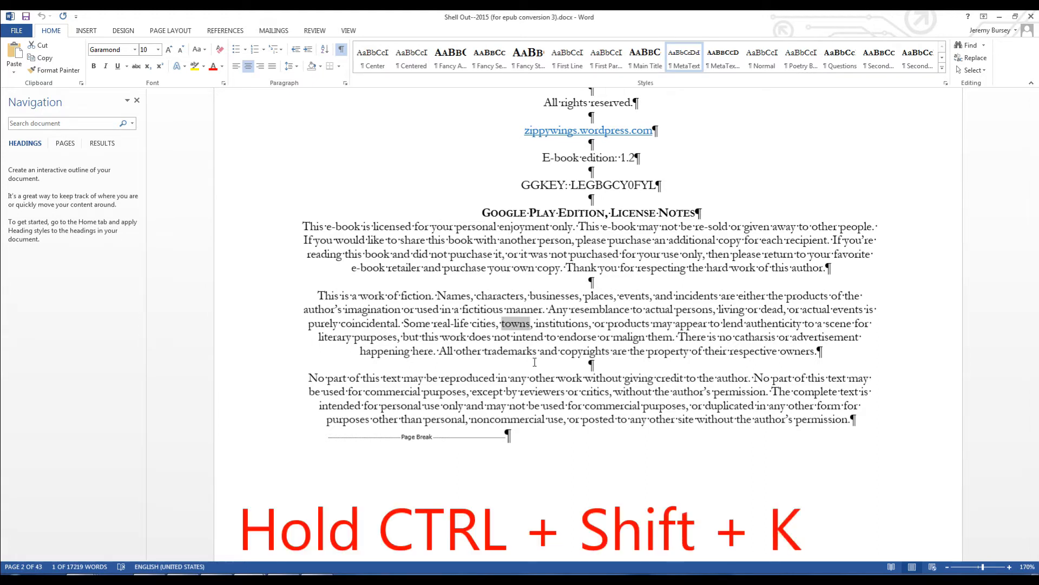
key("ctrl+shift+k")
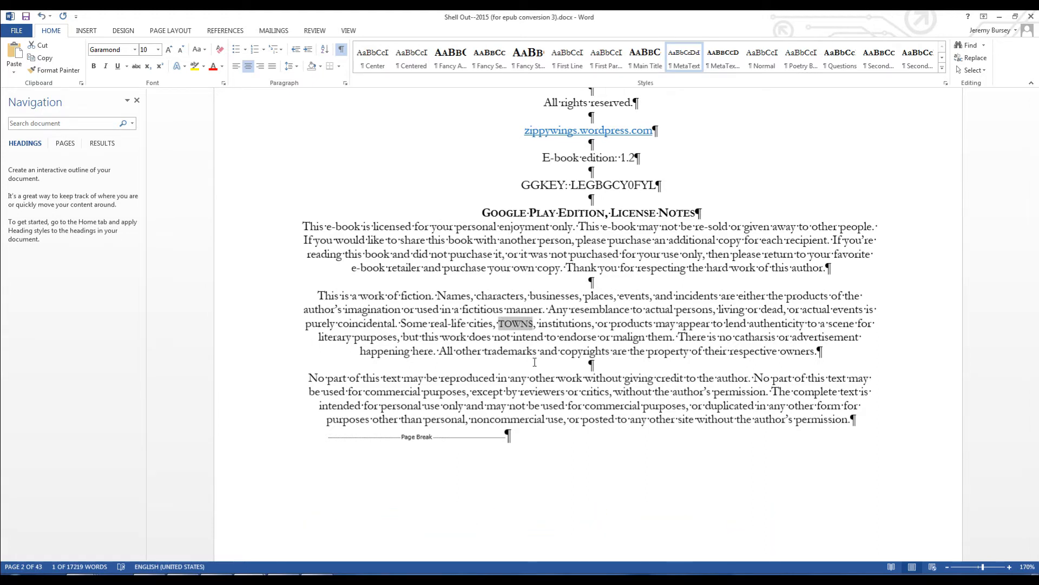
key("ctrl+z")
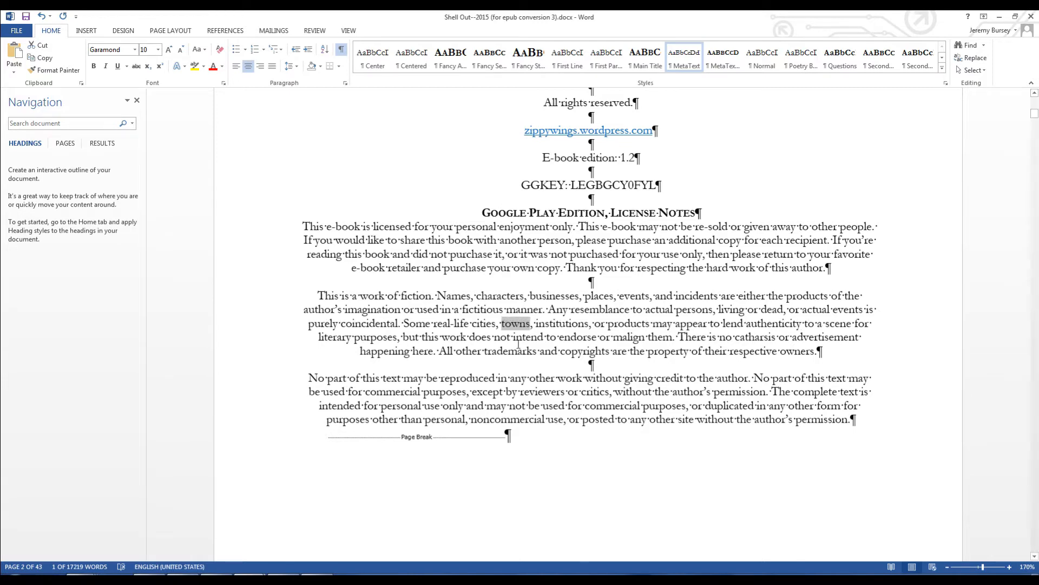
From the manuscript's title page, set up an advanced find with no search text that matches only small caps font formatting.
scroll(518, 344, "up", 15)
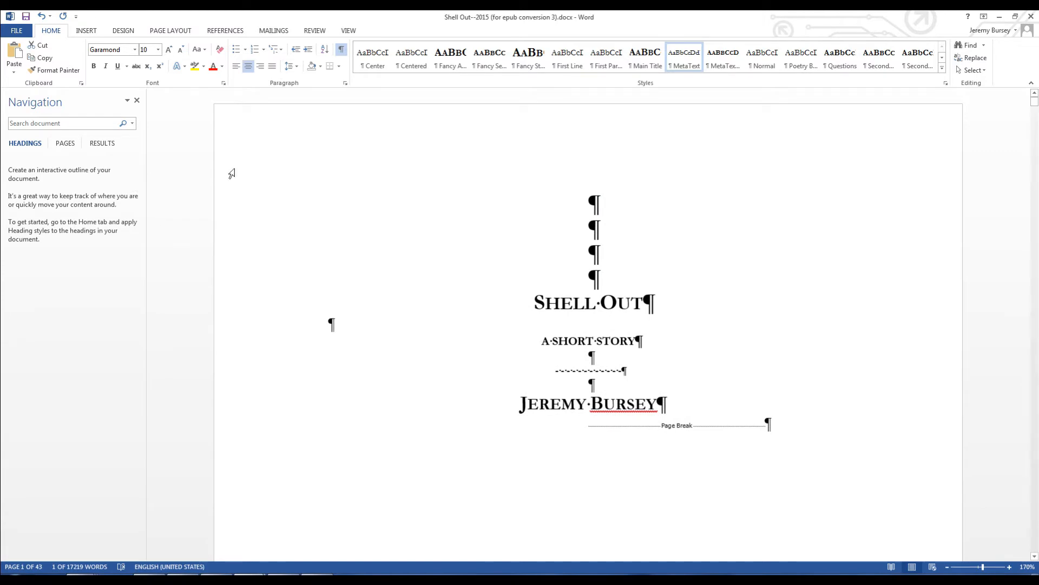
left_click(132, 123)
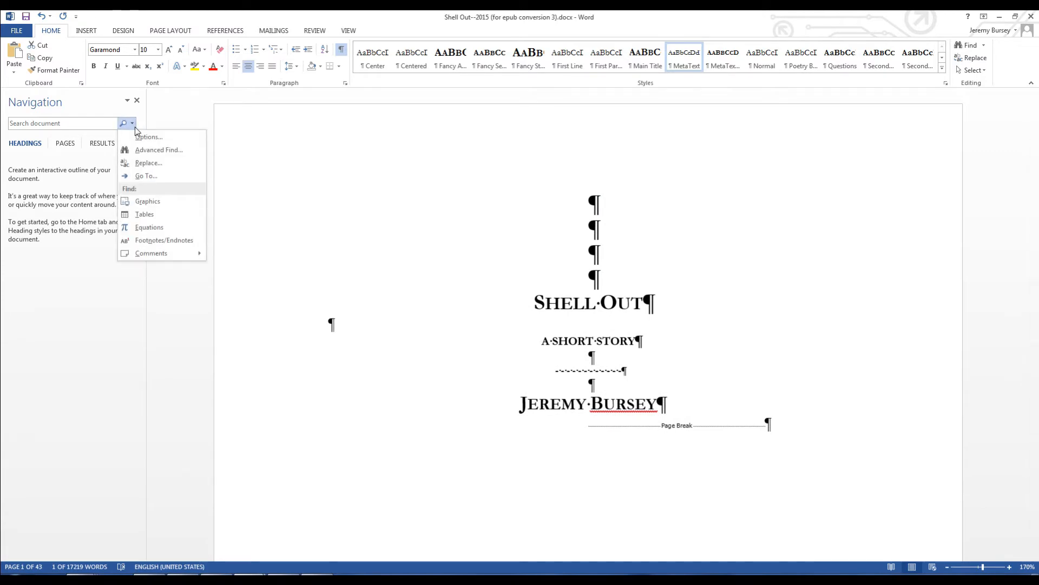
left_click(141, 151)
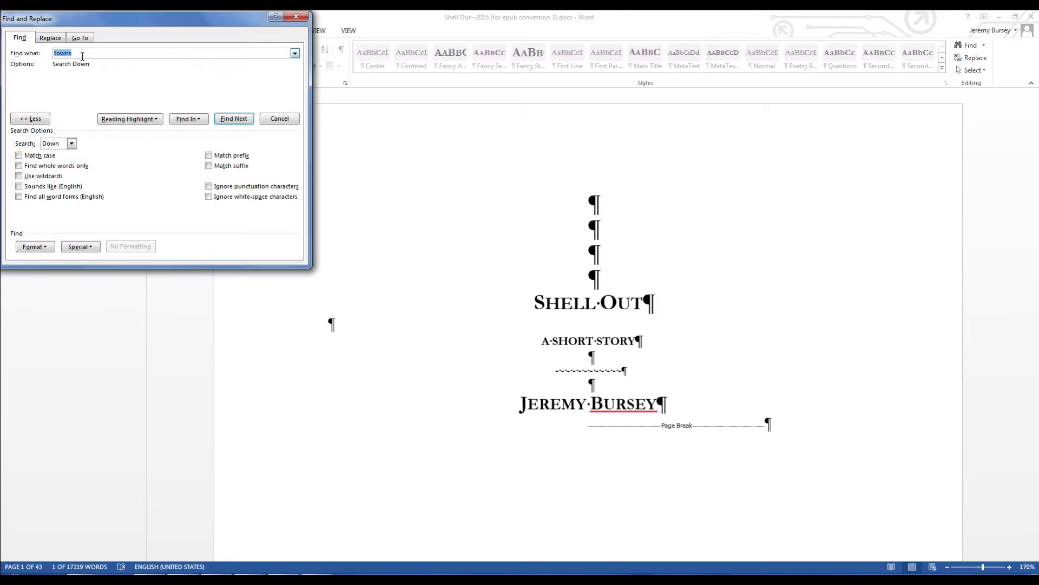
key("BackSpace")
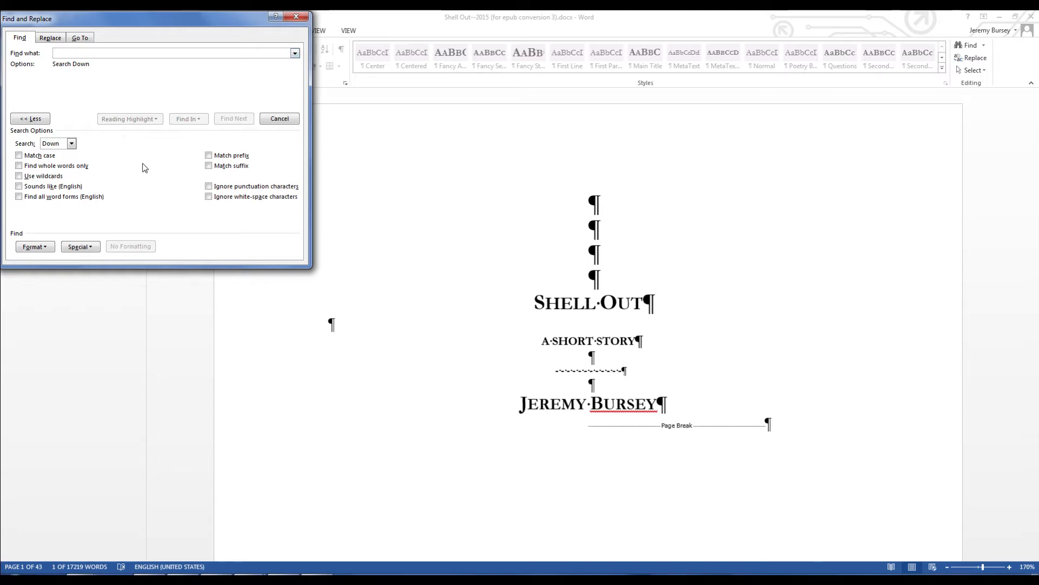
left_click(35, 247)
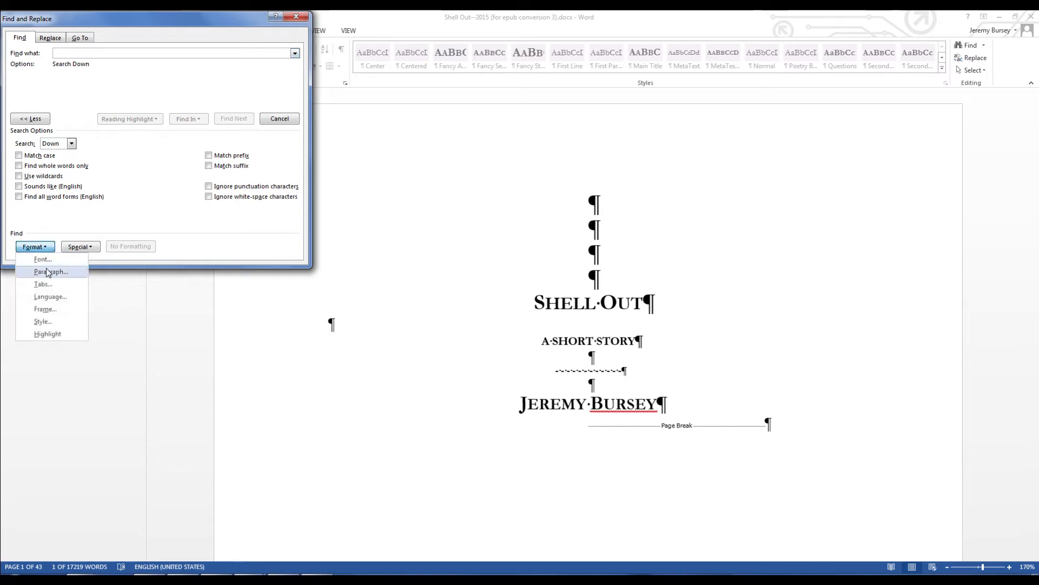
left_click(47, 262)
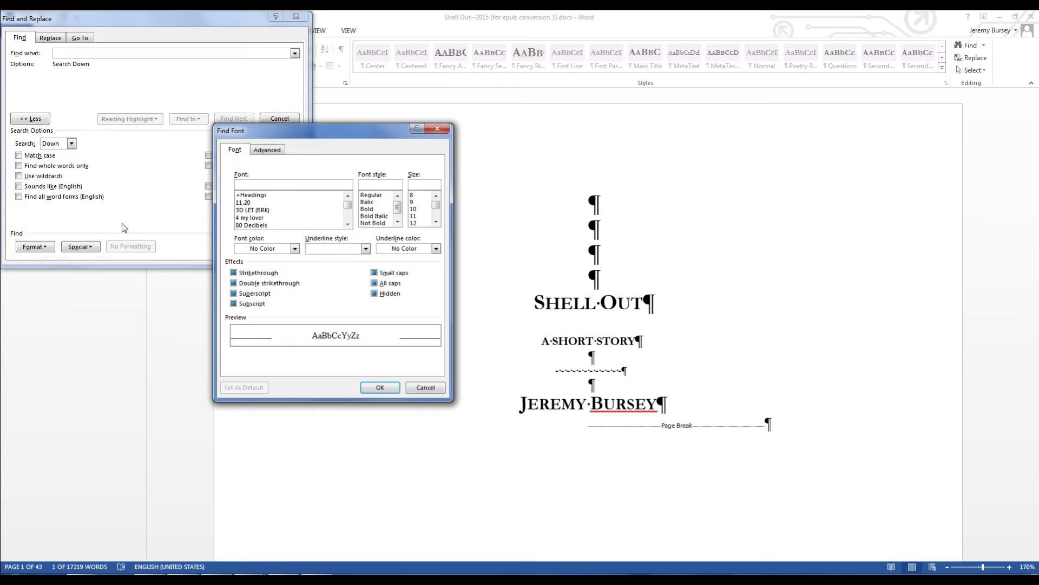
left_click(374, 273)
left_click(380, 387)
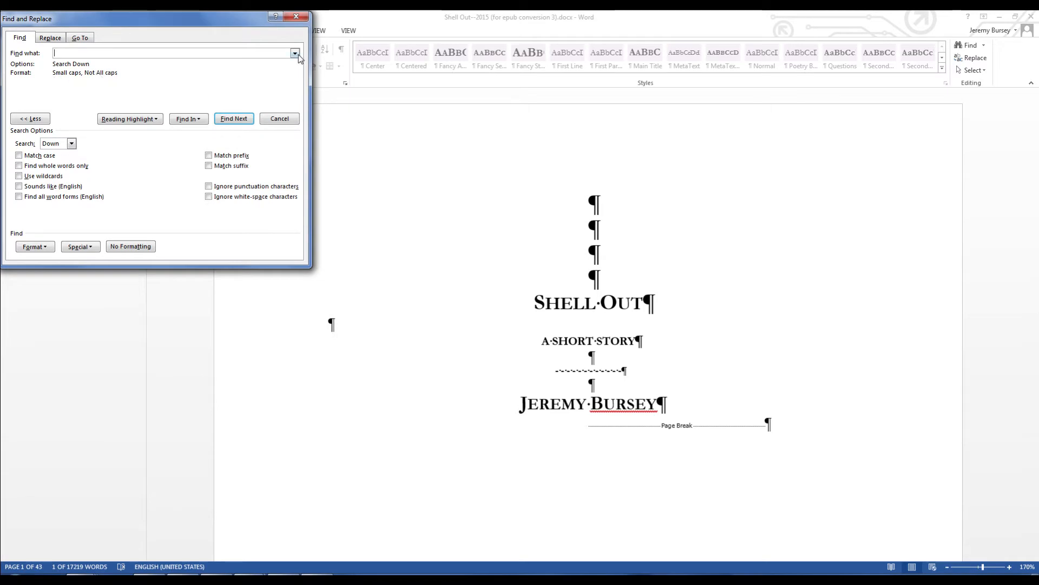
Step through the small caps matches from the Contents heading through the story parts and back matter to the Revision History dates.
left_click(234, 118)
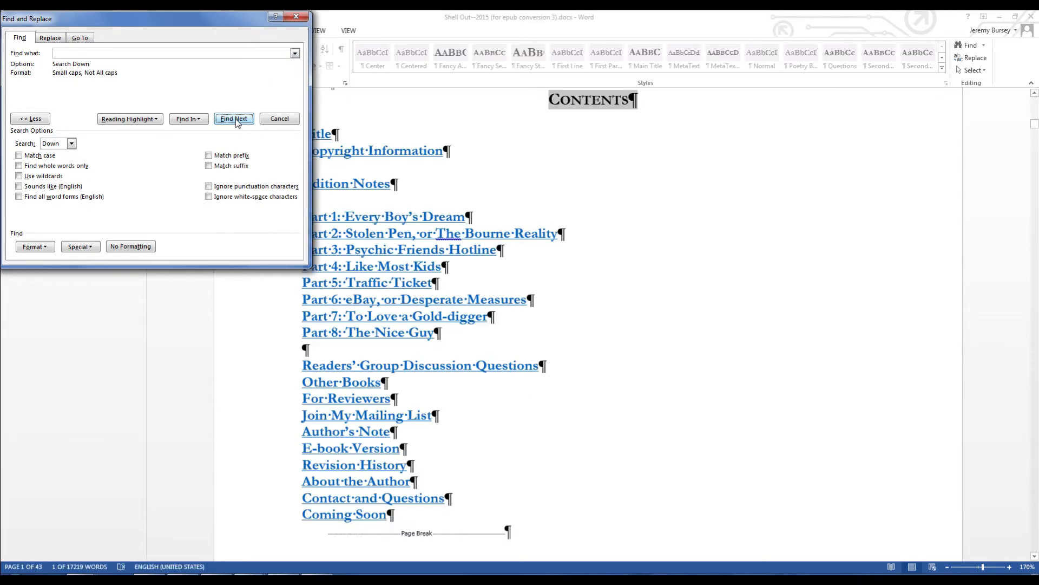
left_click(234, 118)
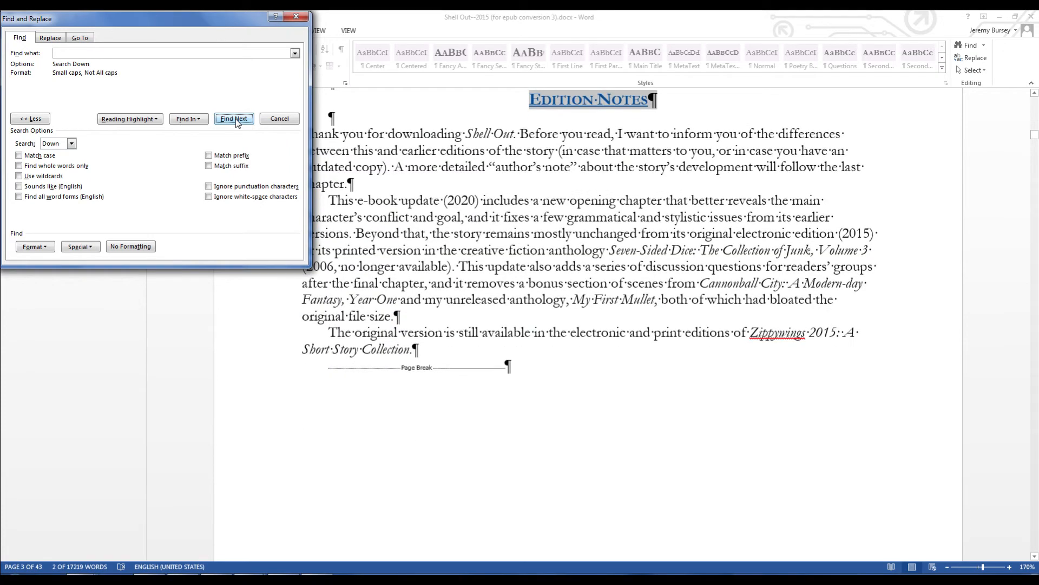
left_click(234, 119)
left_click(234, 118)
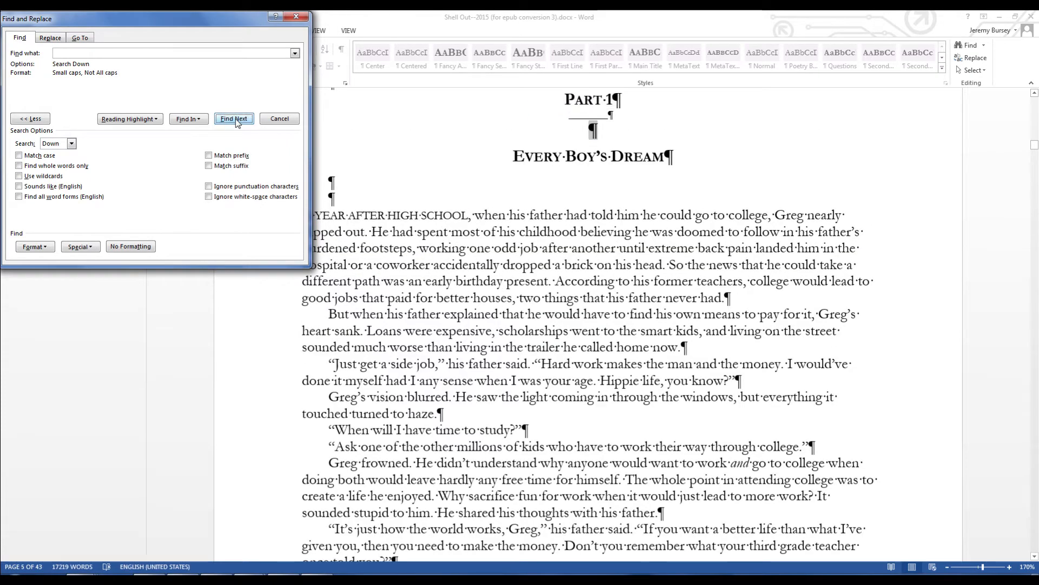
left_click(234, 118)
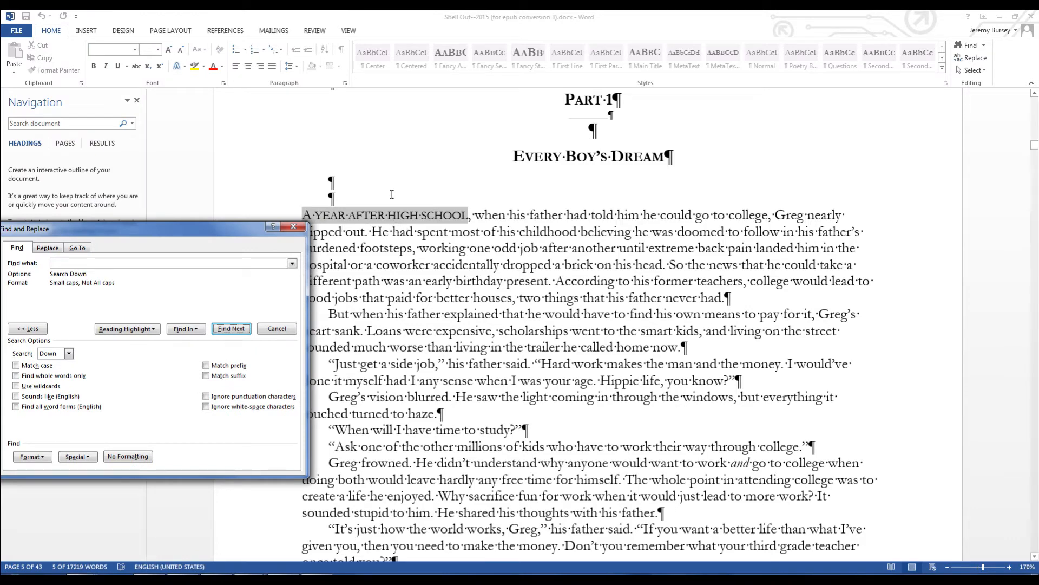
left_click(228, 328)
left_click(228, 329)
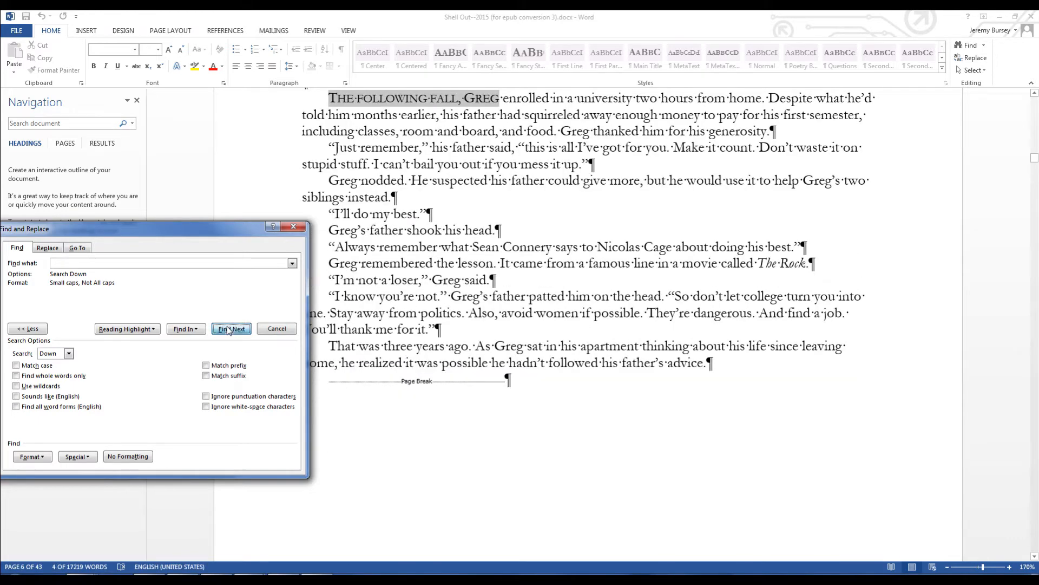
left_click(228, 329)
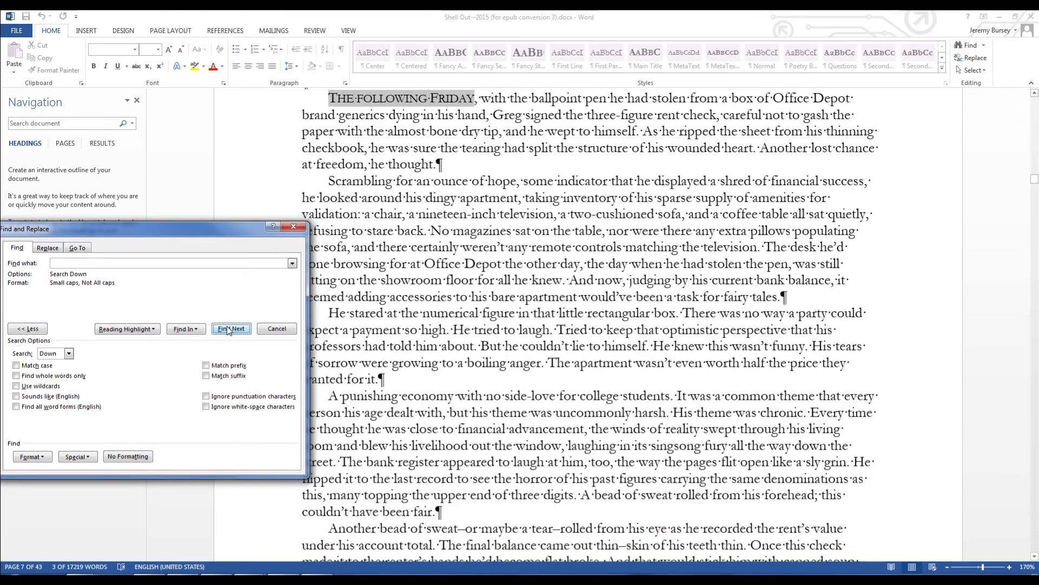
left_click(228, 329)
left_click(228, 328)
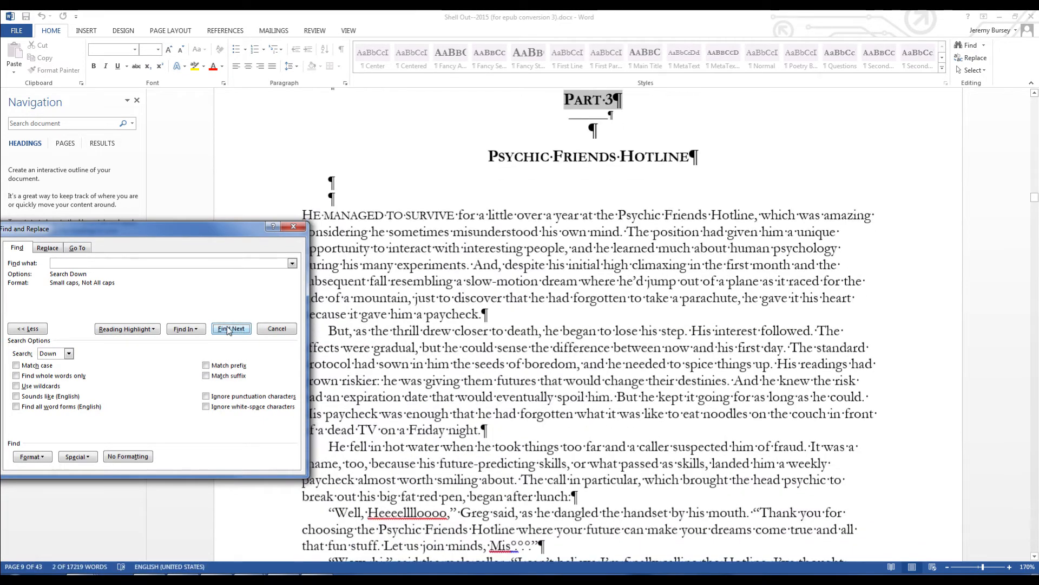
left_click(228, 329)
left_click(228, 329)
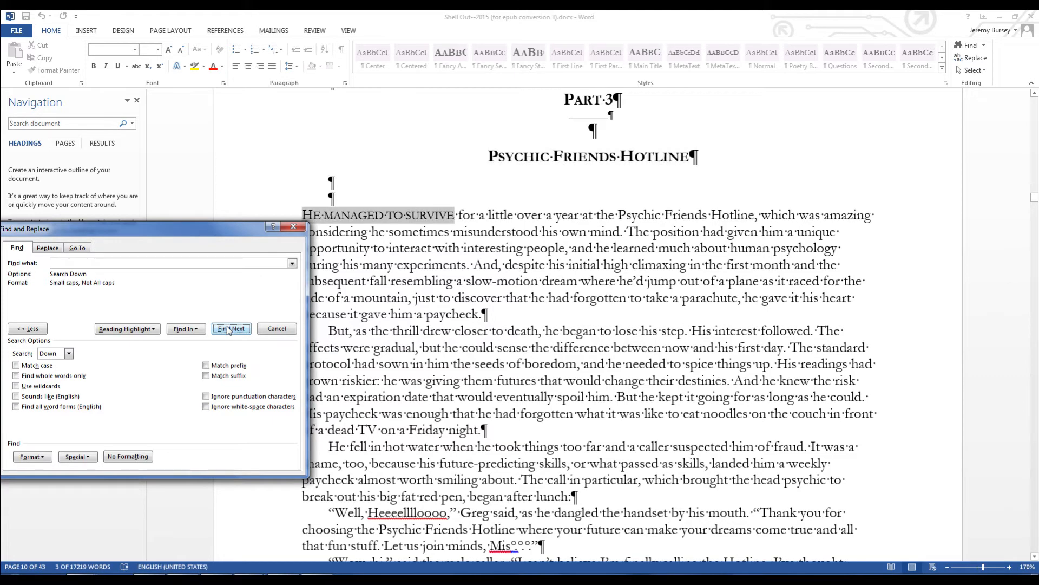
left_click(228, 328)
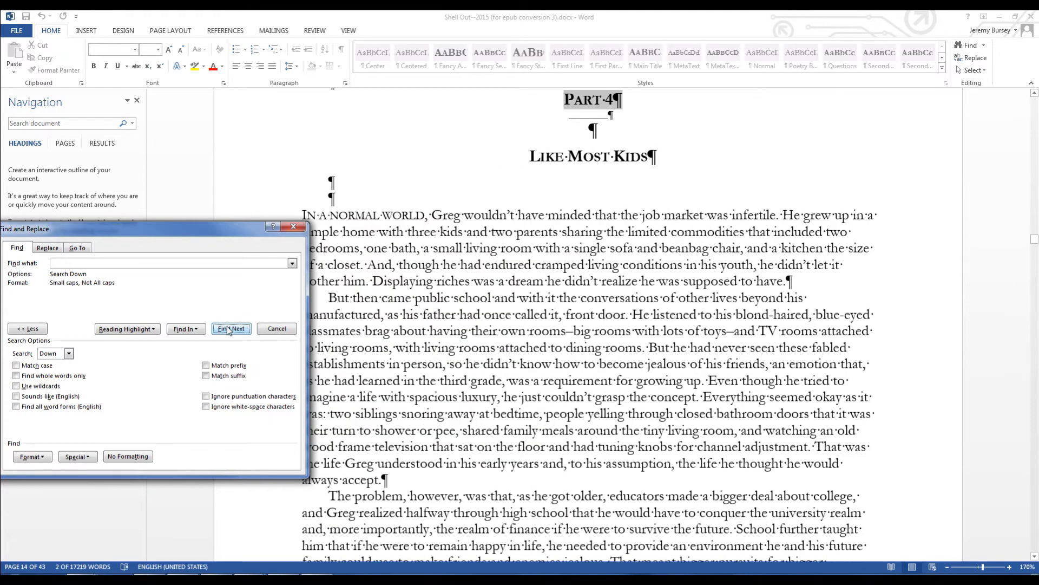
left_click(228, 328)
left_click(228, 329)
left_click(228, 328)
left_click(228, 328)
left_click(227, 328)
left_click(228, 329)
left_click(228, 328)
left_click(228, 329)
left_click(228, 329)
left_click(228, 329)
left_click(228, 329)
left_click(228, 328)
left_click(228, 329)
left_click(228, 329)
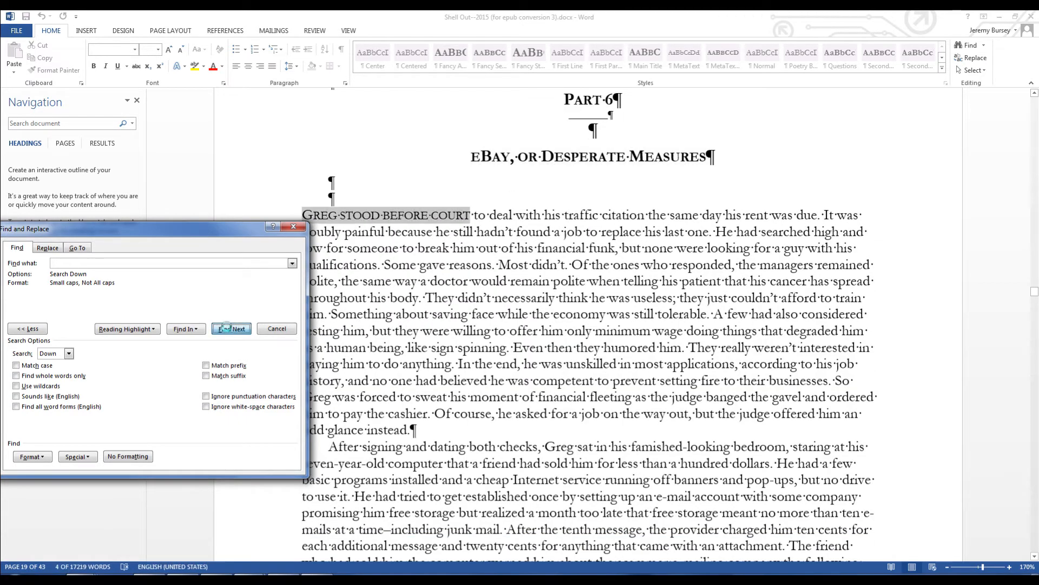
left_click(228, 329)
left_click(228, 329)
left_click(228, 328)
left_click(228, 328)
left_click(228, 329)
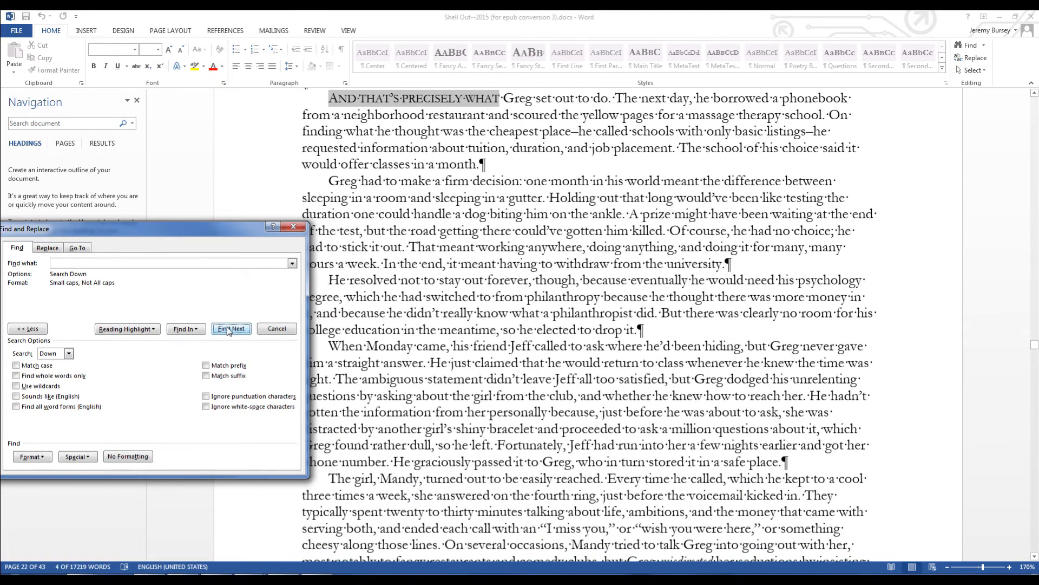
left_click(228, 328)
left_click(227, 328)
left_click(228, 328)
left_click(228, 329)
left_click(228, 329)
left_click(228, 329)
left_click(228, 328)
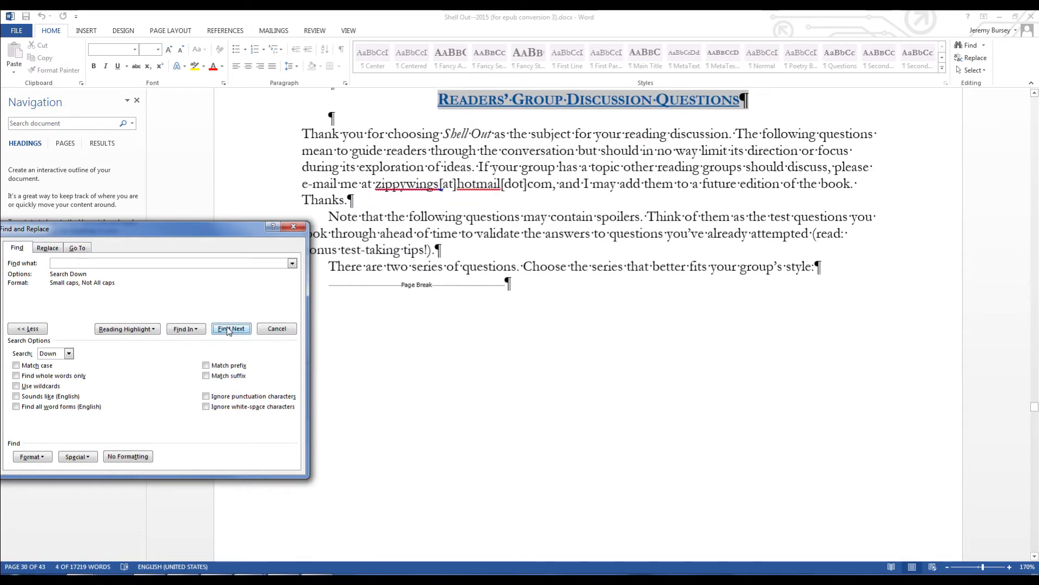
left_click(228, 328)
left_click(228, 329)
left_click(228, 329)
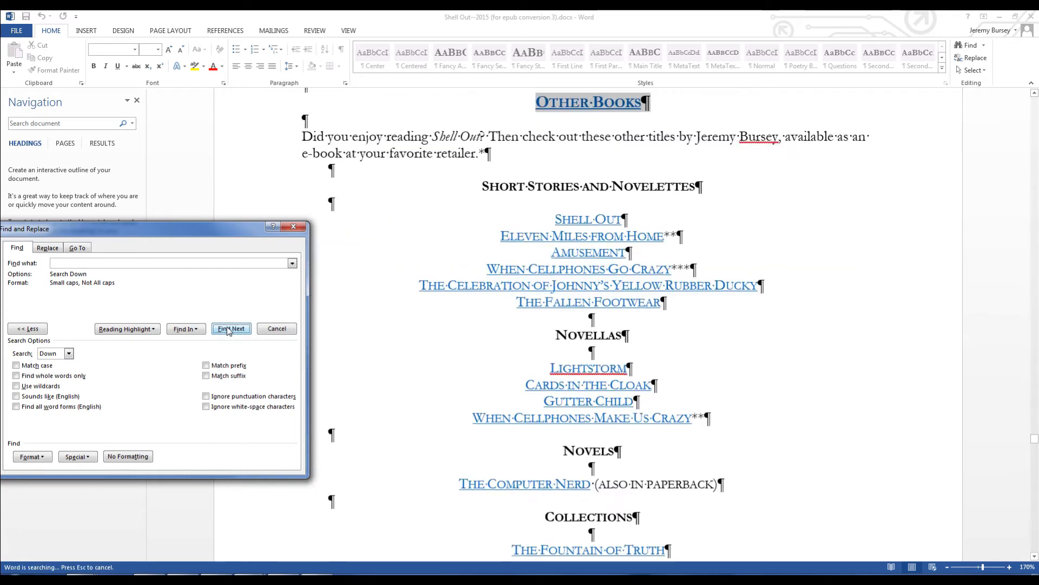
left_click(228, 328)
left_click(228, 328)
left_click(228, 328)
left_click(228, 328)
left_click(228, 328)
left_click(228, 329)
left_click(228, 329)
left_click(227, 329)
left_click(230, 328)
left_click(232, 329)
left_click(232, 329)
left_click(233, 329)
left_click(233, 328)
left_click(233, 329)
left_click(233, 328)
left_click(233, 328)
left_click(233, 329)
left_click(233, 329)
left_click(232, 329)
left_click(233, 328)
left_click(232, 329)
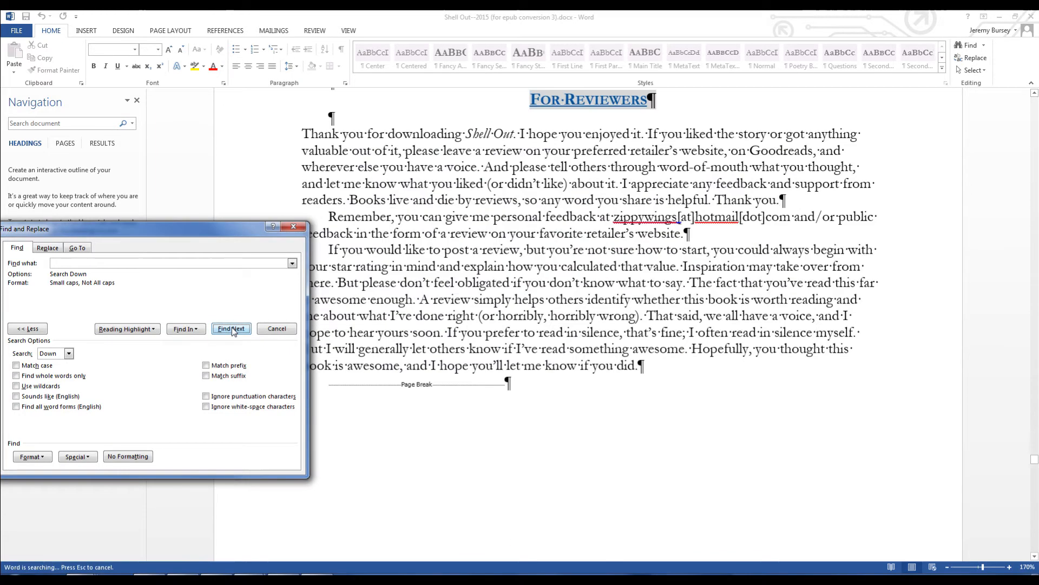
left_click(232, 329)
left_click(233, 329)
left_click(233, 329)
left_click(233, 328)
left_click(233, 328)
left_click(232, 328)
left_click(233, 328)
left_click(232, 328)
left_click(232, 329)
left_click(232, 329)
left_click(232, 328)
left_click(232, 328)
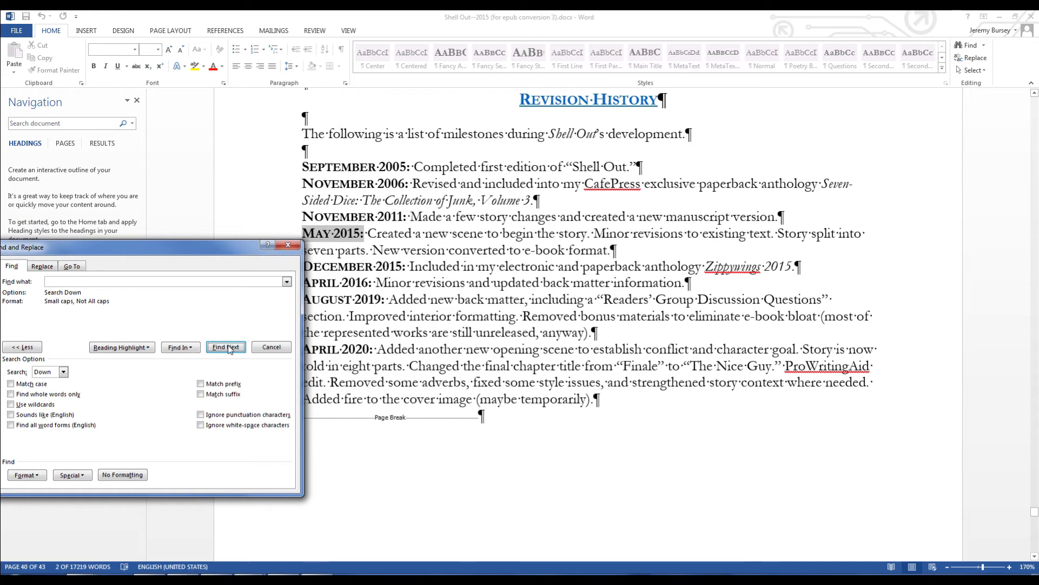
left_click(232, 348)
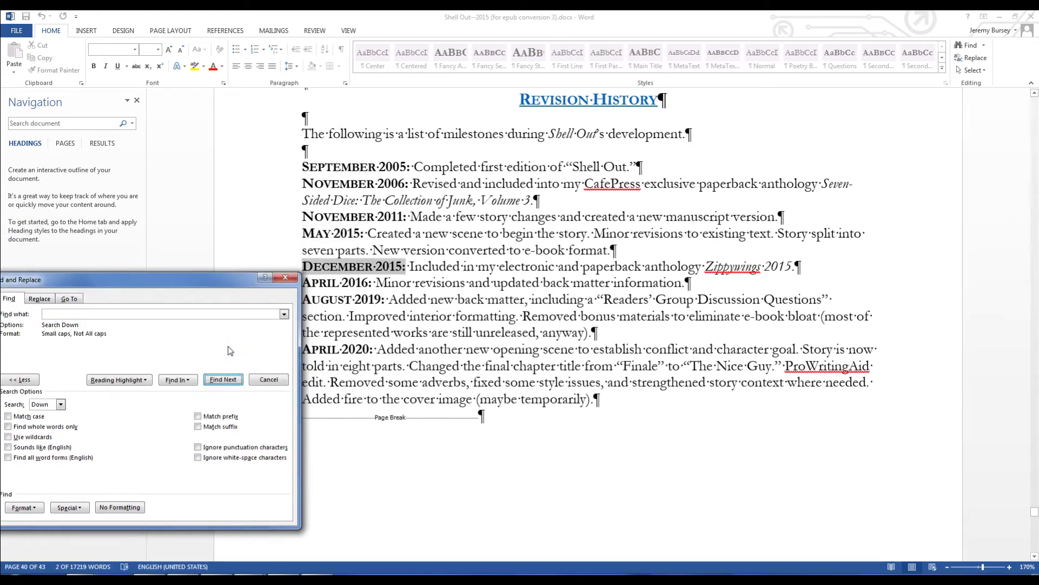
Close the find dialog and look over the manuscript's remaining pages from the author biography onward.
left_click(285, 278)
scroll(466, 319, "down", 4)
scroll(466, 319, "down", 20)
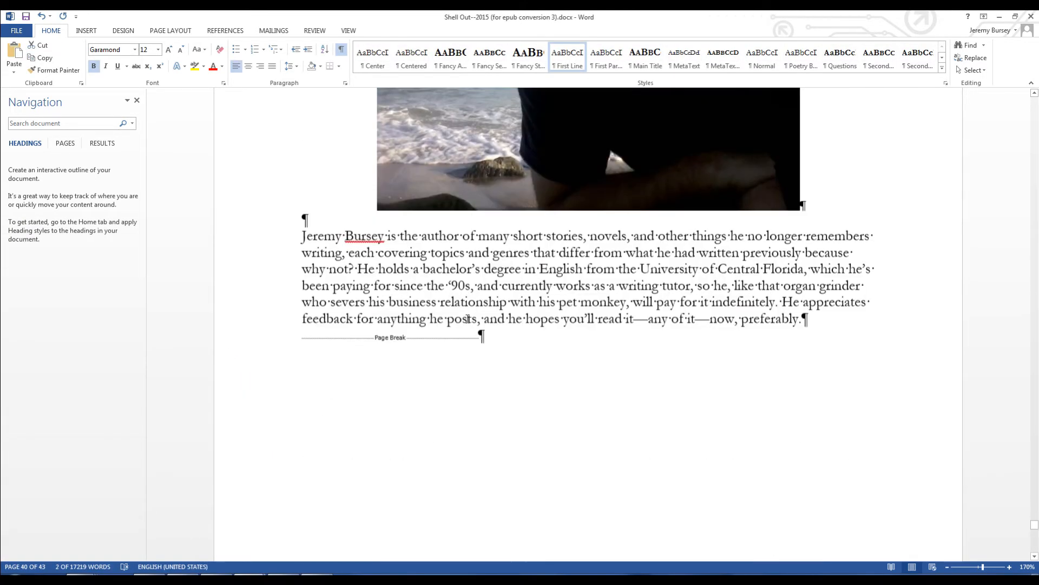
scroll(466, 312, "down", 15)
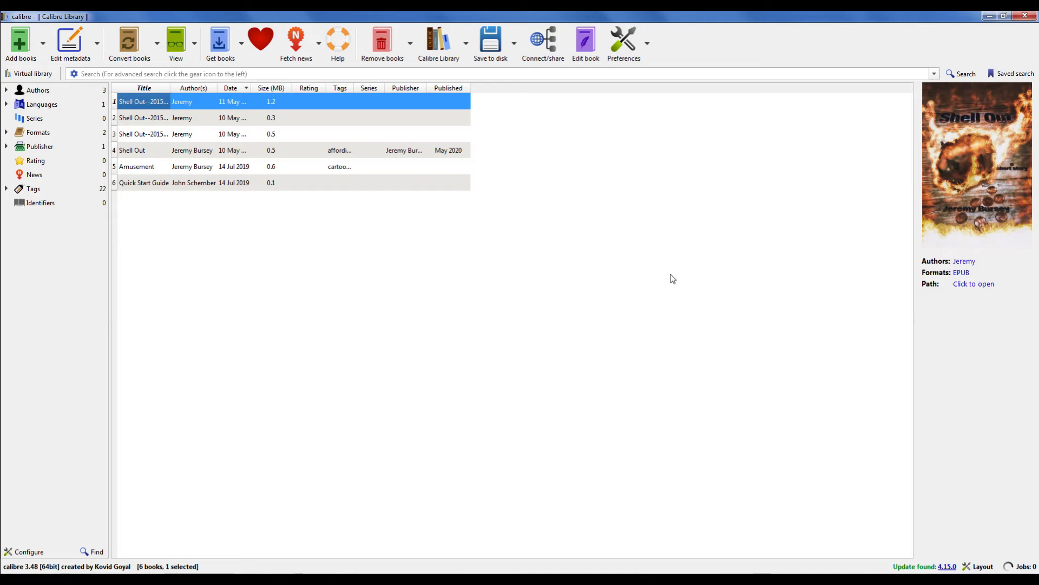
In calibre, add "Shell Out--2015 (for epub conversion 3).docx" from the Google Play folder to the library, and try to open it for editing.
left_click(42, 44)
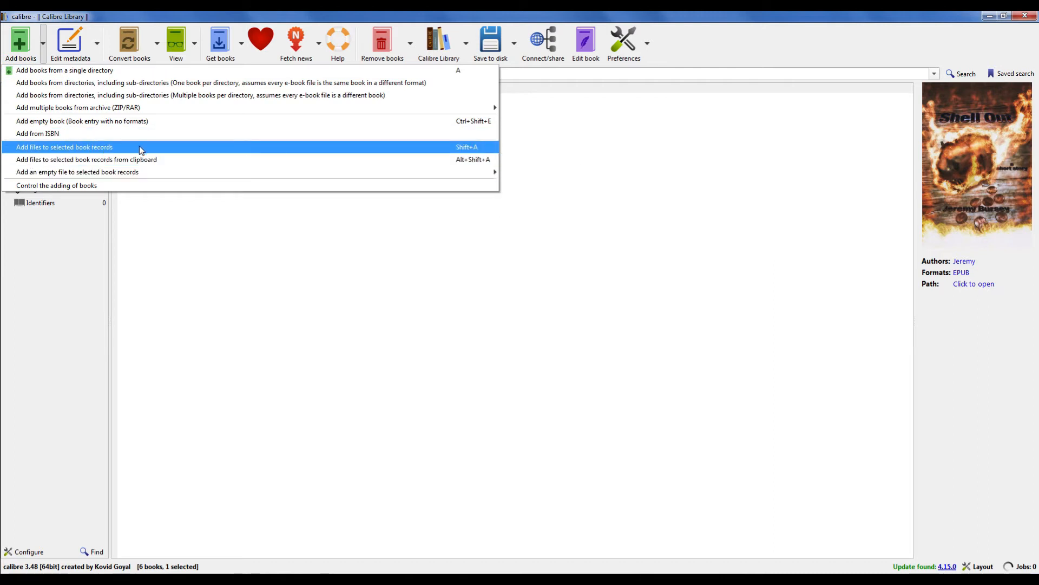
left_click(69, 75)
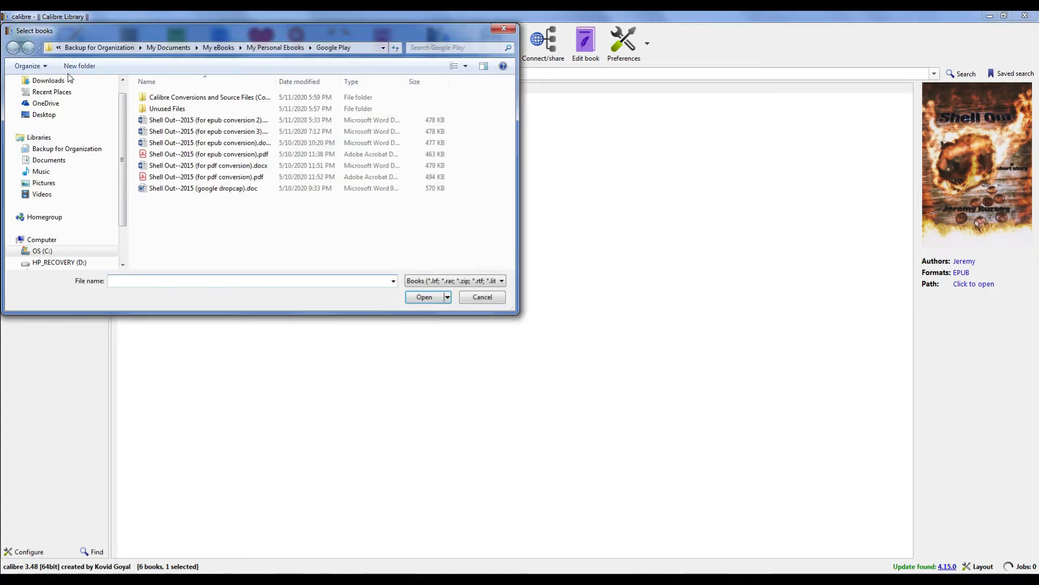
left_click(237, 133)
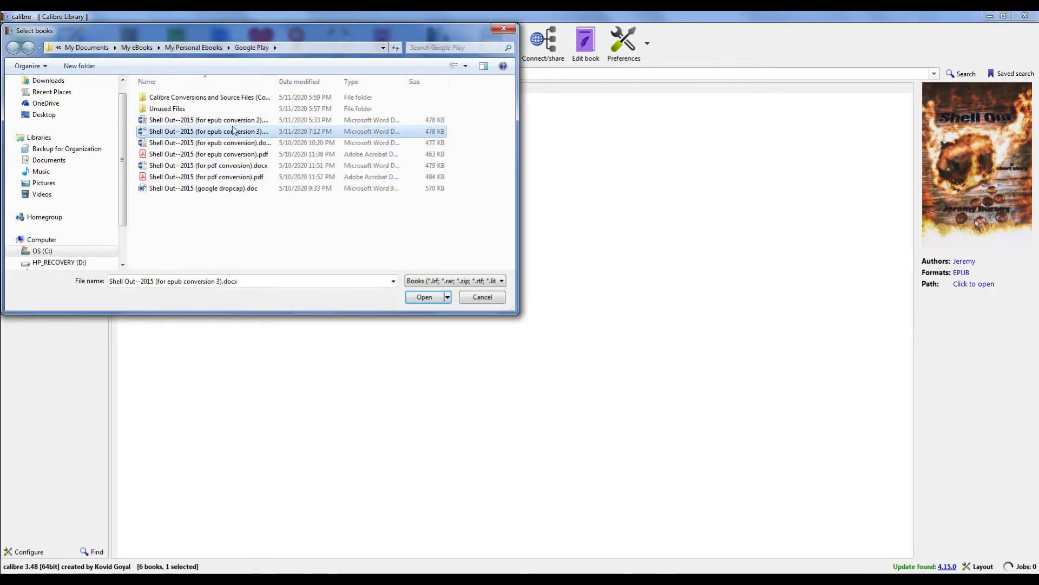
left_click(423, 297)
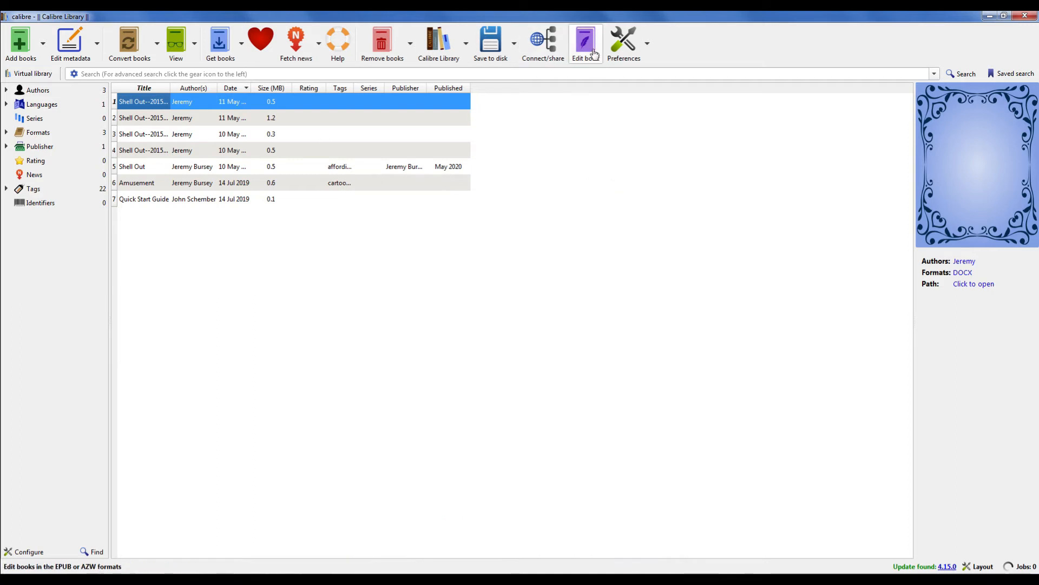
left_click(594, 54)
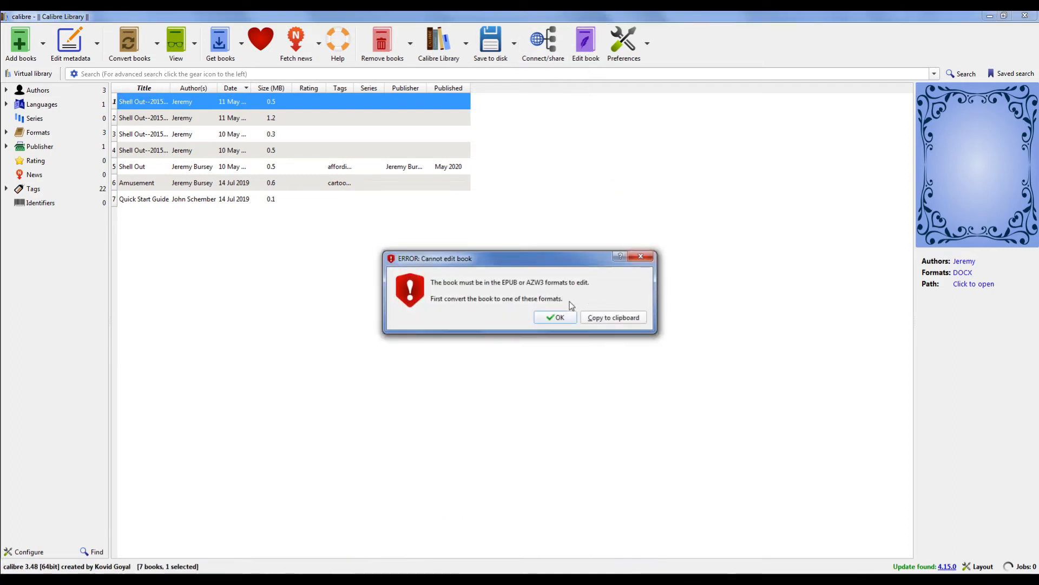
left_click(558, 317)
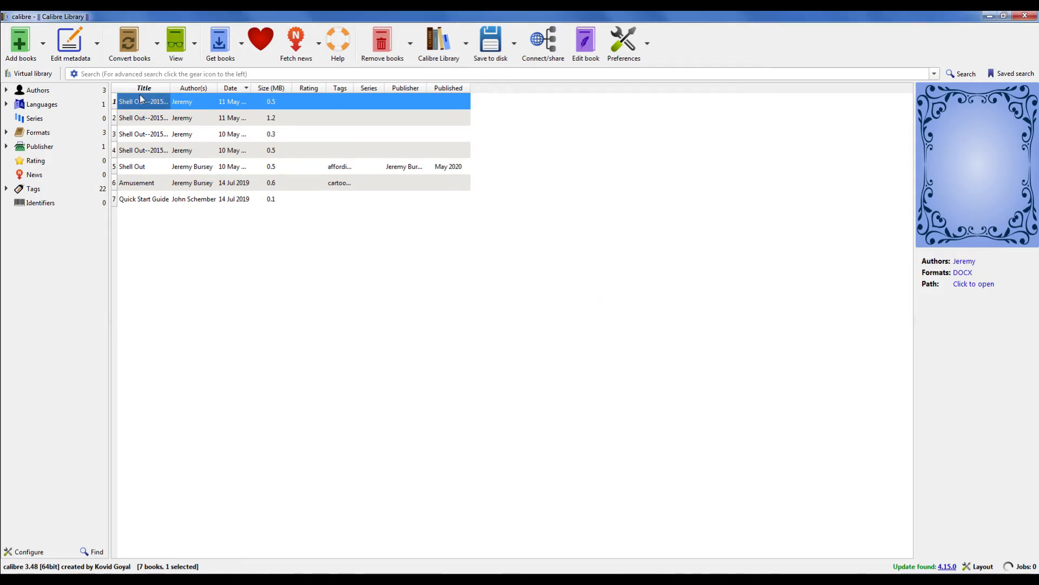
Set up an individual conversion of the added DOCX book, with the title "Shell Out" and the author's full name in the metadata.
left_click(158, 45)
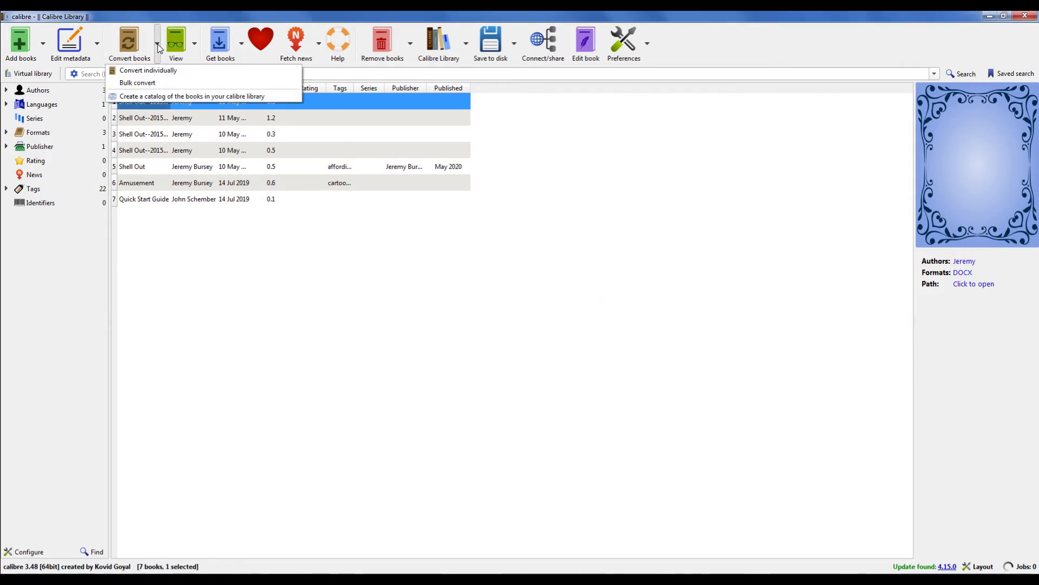
left_click(148, 70)
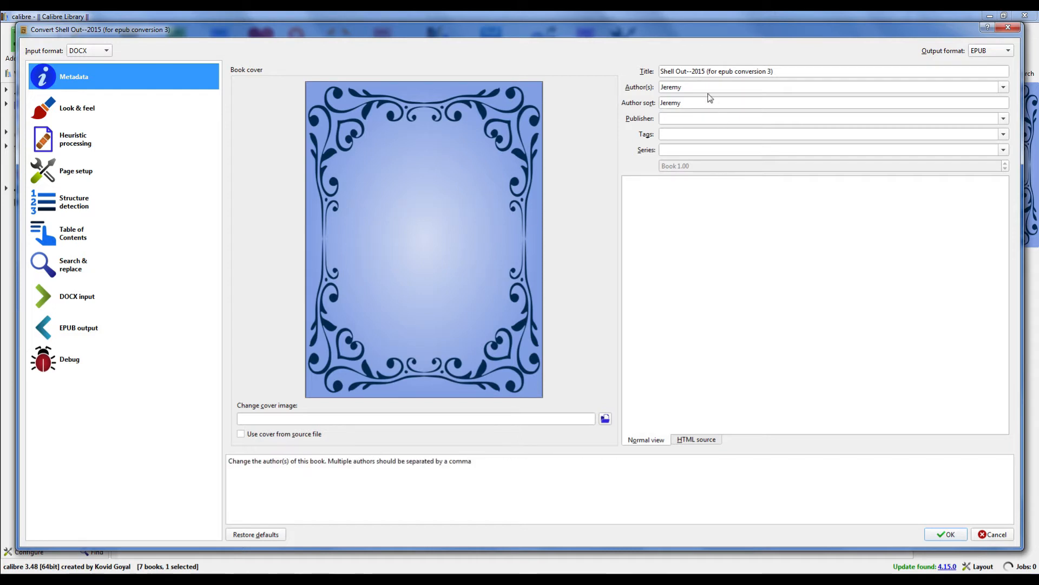
left_click_drag(785, 72, 630, 73)
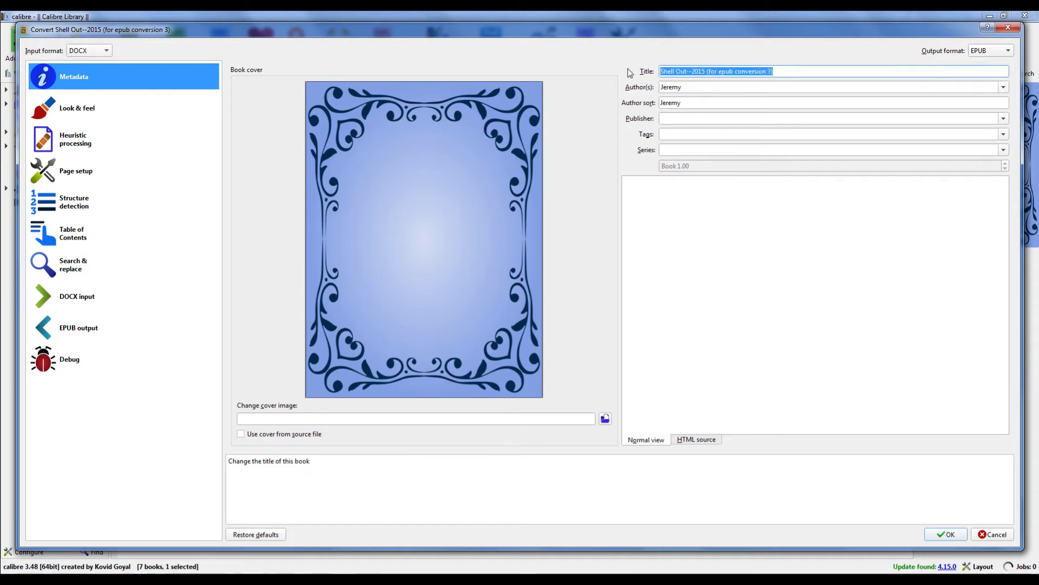
type("hell Out")
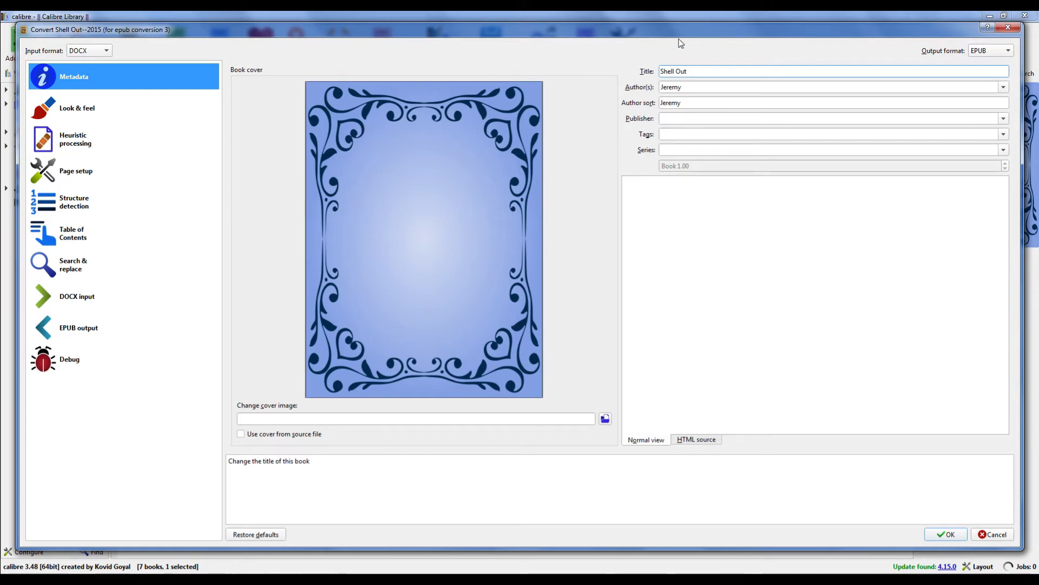
left_click(703, 86)
type("Bursey")
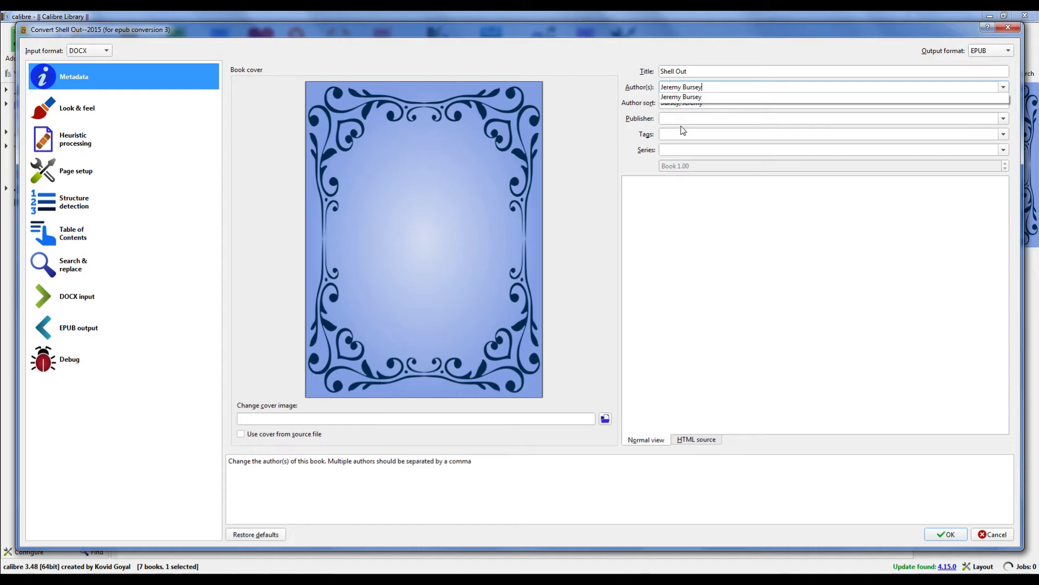
left_click(681, 134)
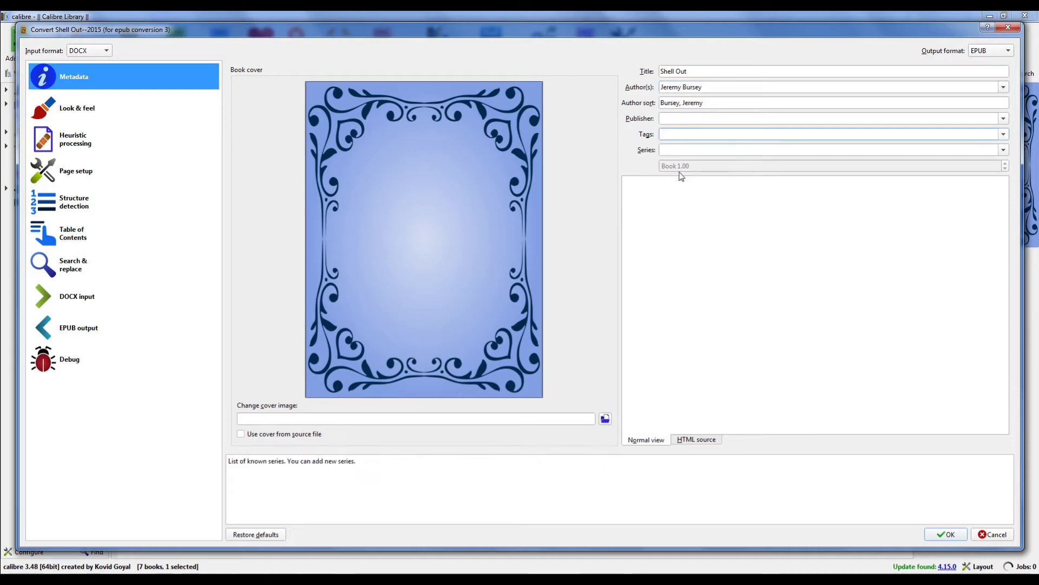
left_click(706, 222)
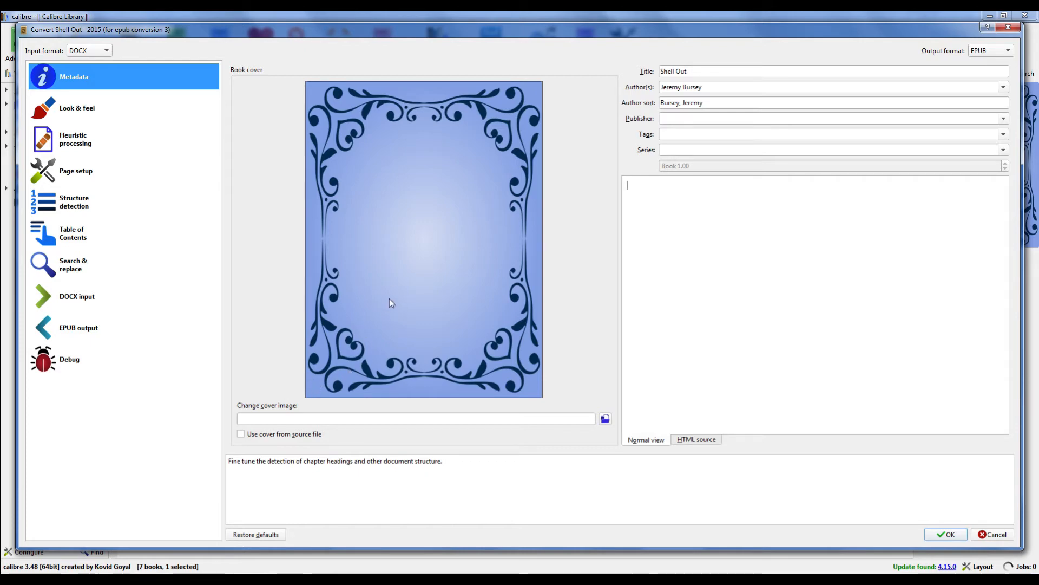
Set the conversion's cover image to "shell out cover alt new 3a.jpg" from the Book Parts folder.
left_click(605, 419)
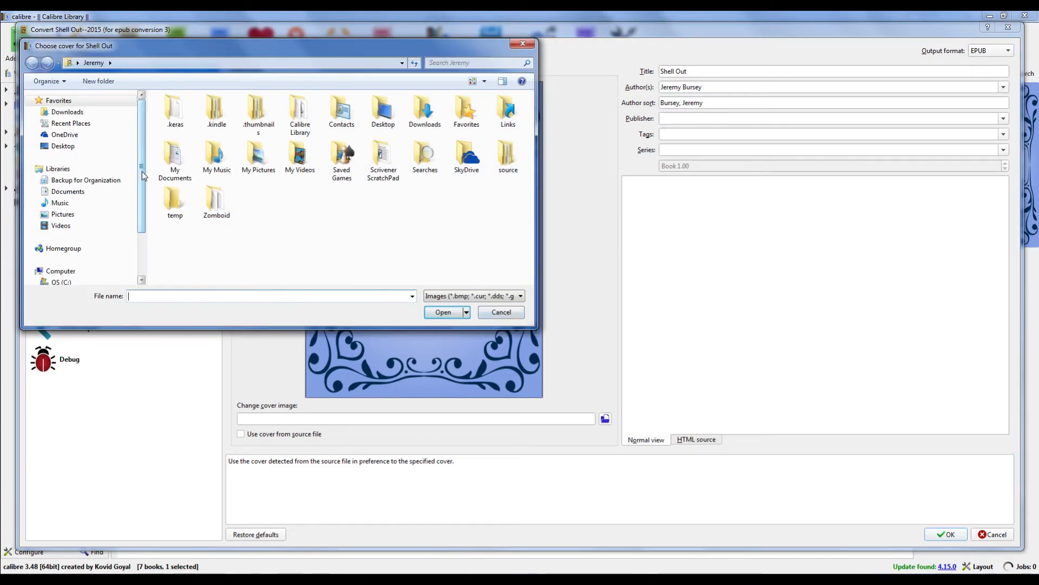
left_click_drag(142, 171, 144, 227)
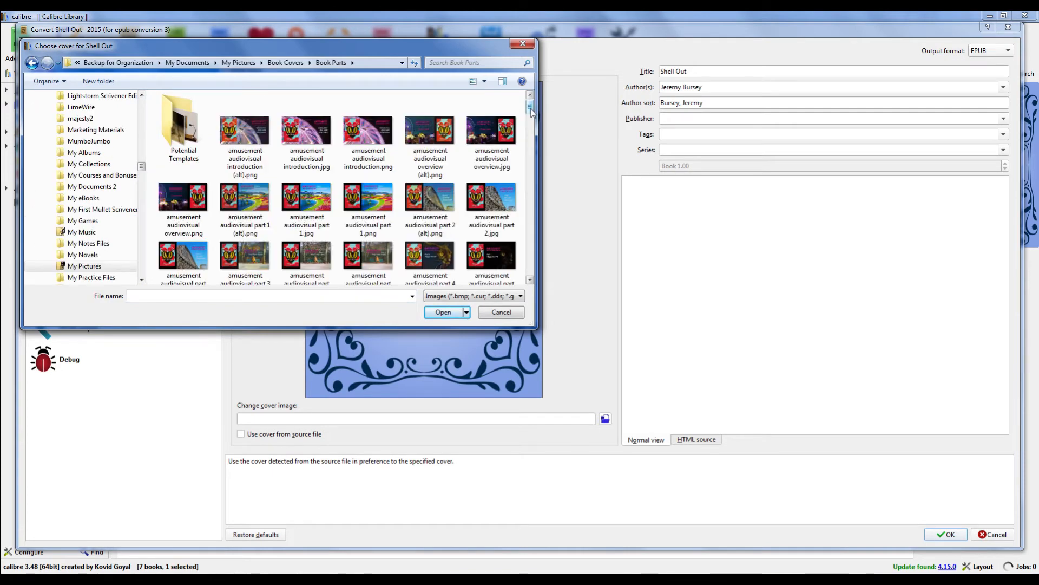
left_click_drag(529, 118, 530, 235)
left_click(311, 205)
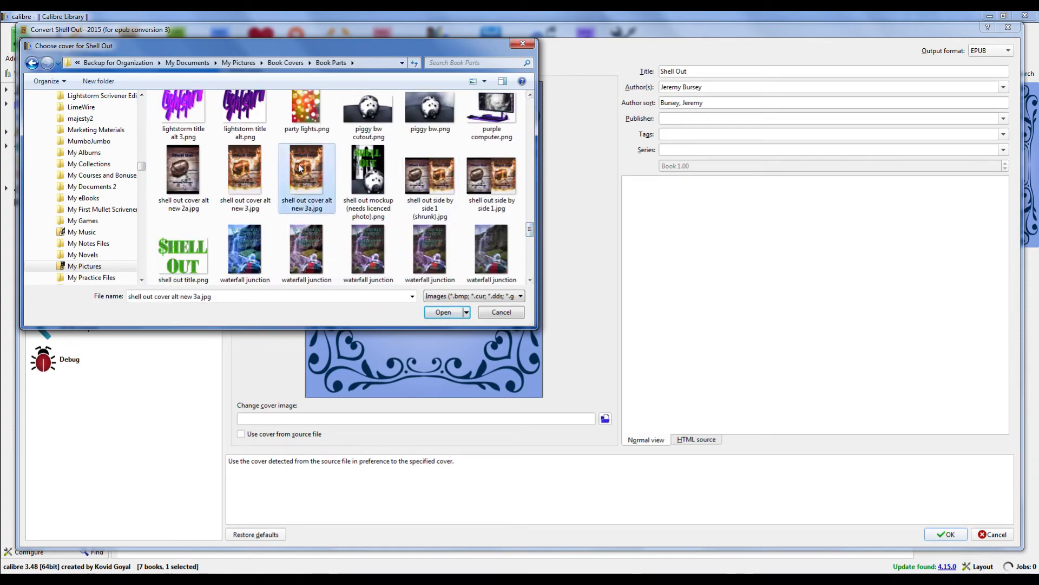
left_click(439, 312)
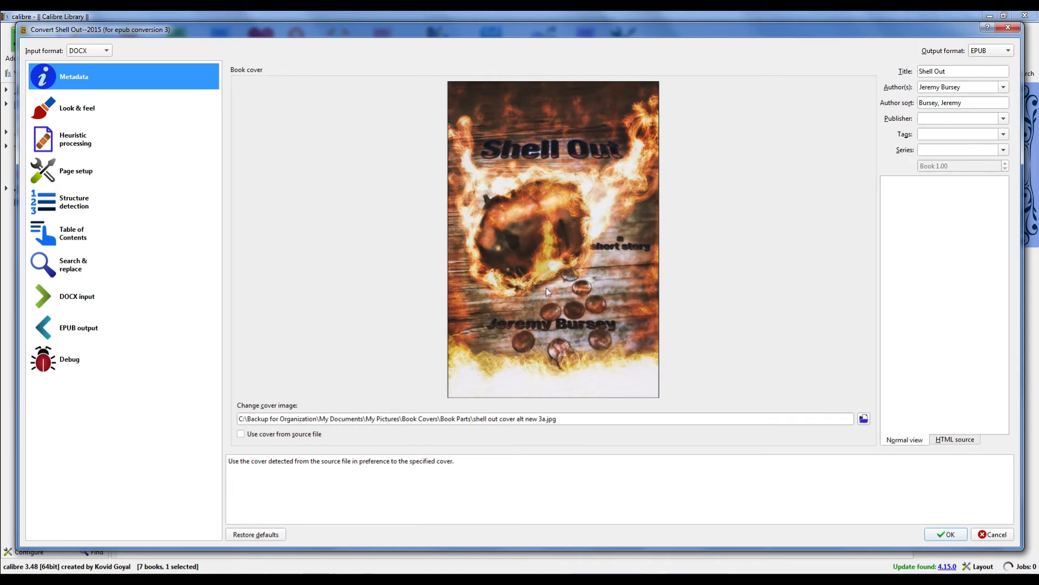
mouse_move(598, 197)
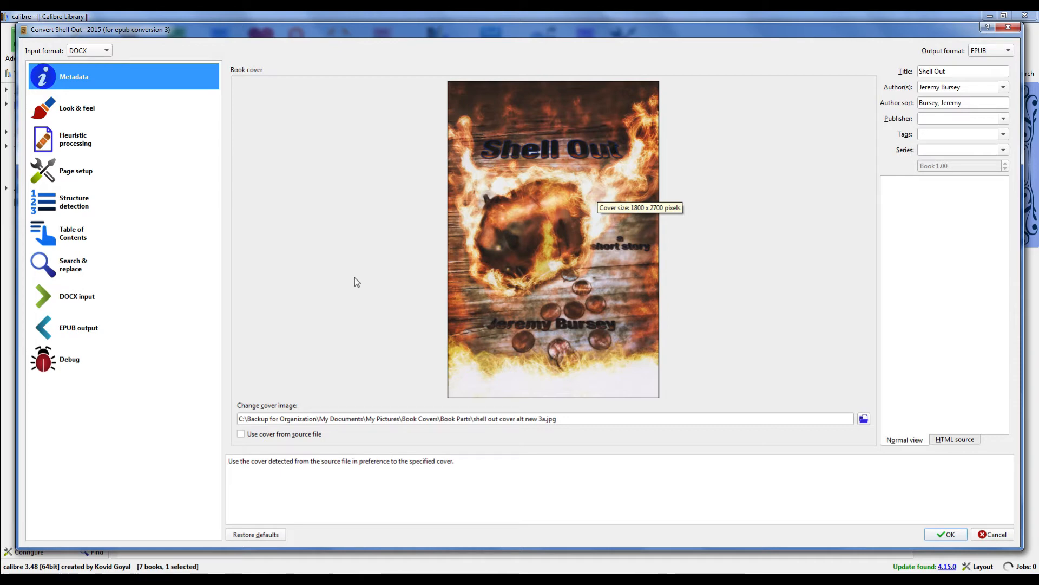
Turn off cover autodetection and the page after every endnote in the DOCX input options, and convert the book to EPUB version 2.
left_click(64, 109)
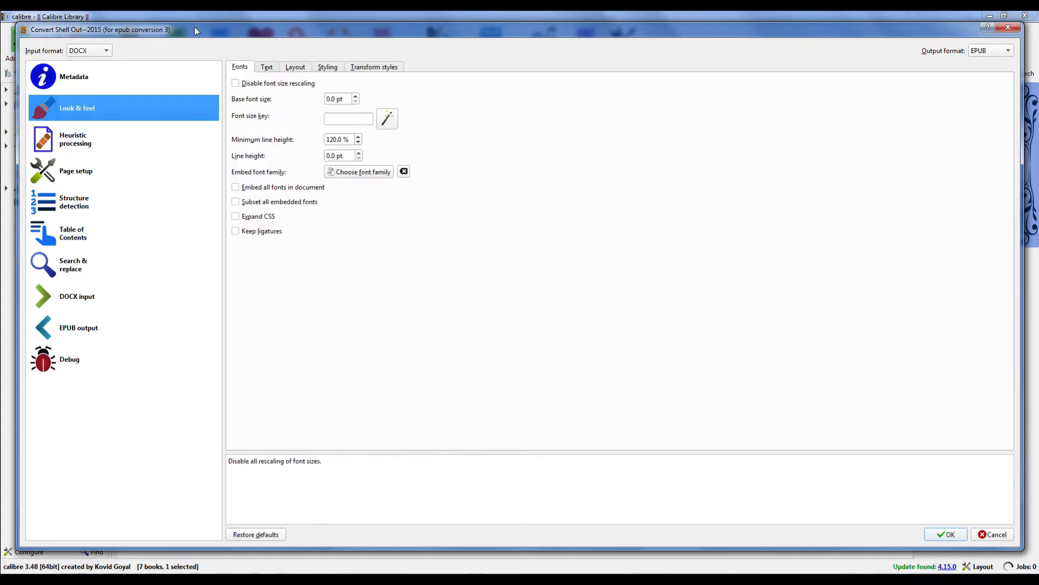
left_click(79, 234)
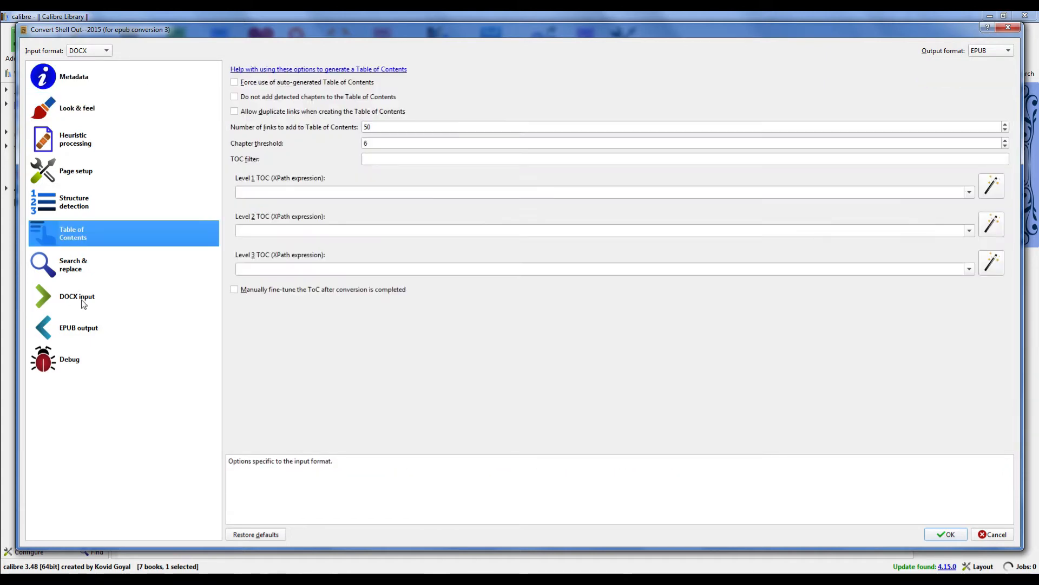
left_click(80, 296)
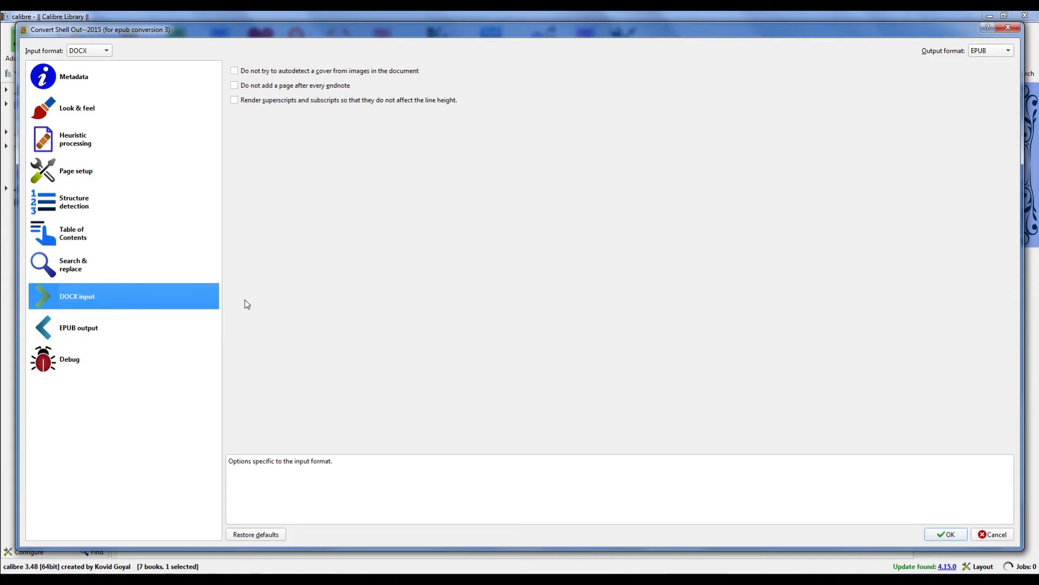
left_click(234, 71)
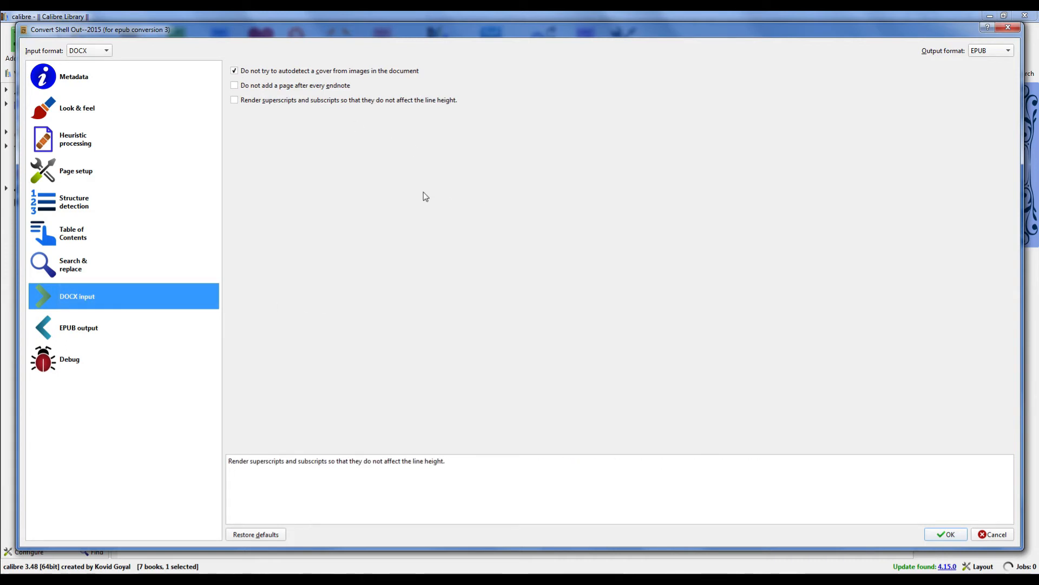
left_click(234, 86)
left_click(89, 335)
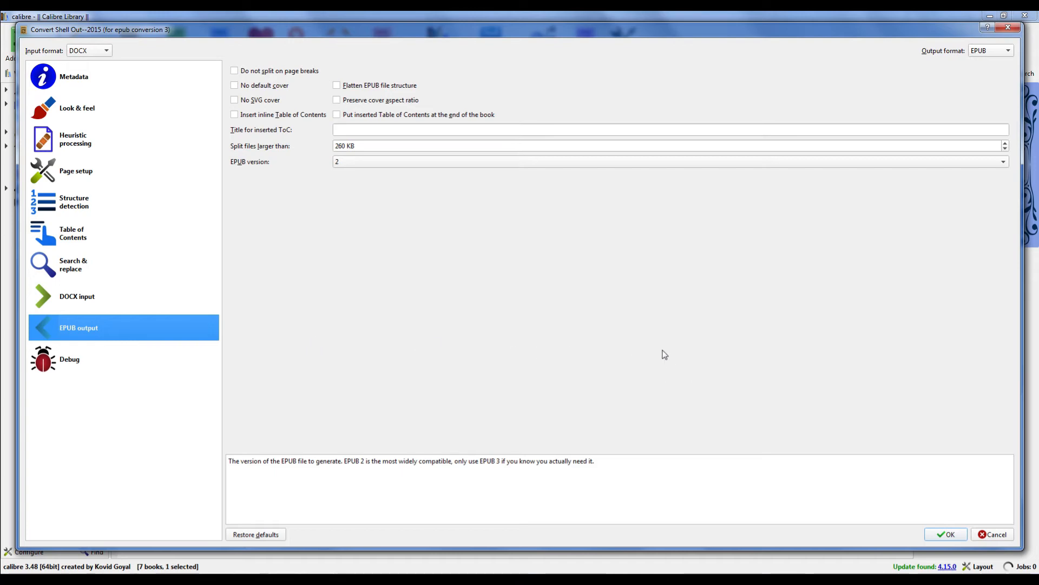
left_click(947, 535)
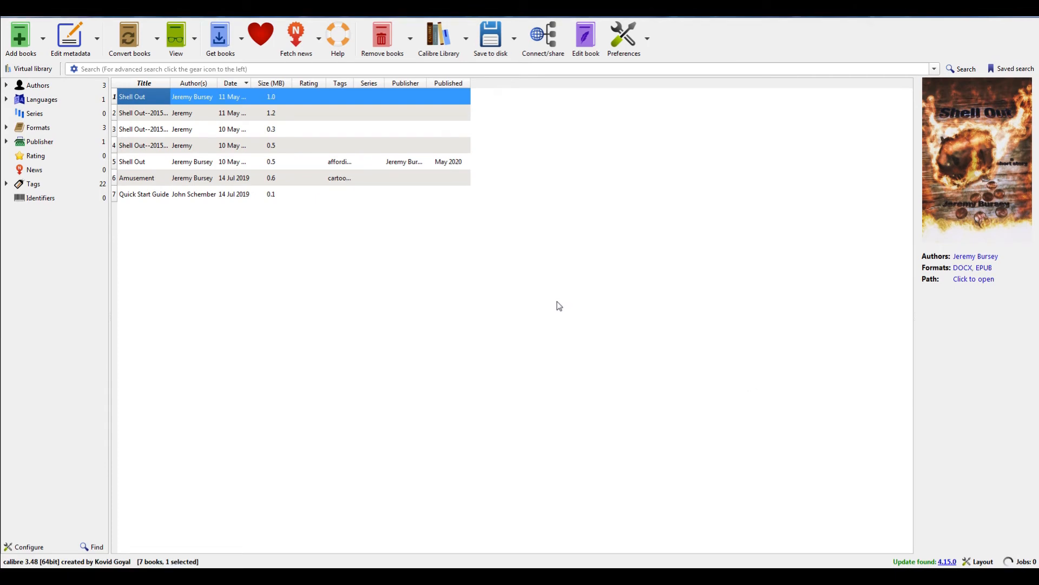
Open the converted Shell Out EPUB in the book editor and load titlepage.xhtml with its cover preview.
left_click(586, 38)
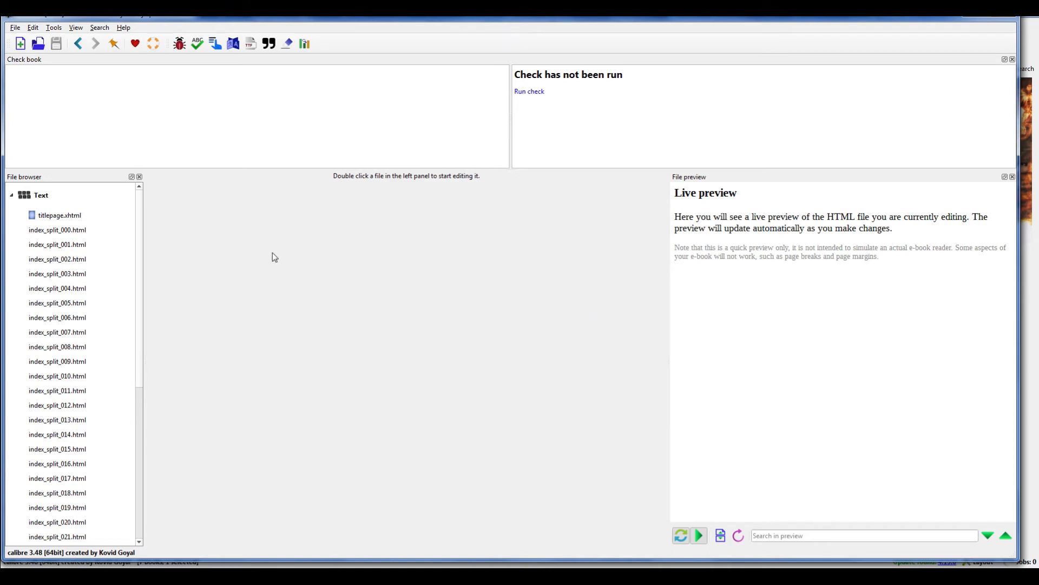
left_click(55, 215)
double_click(55, 215)
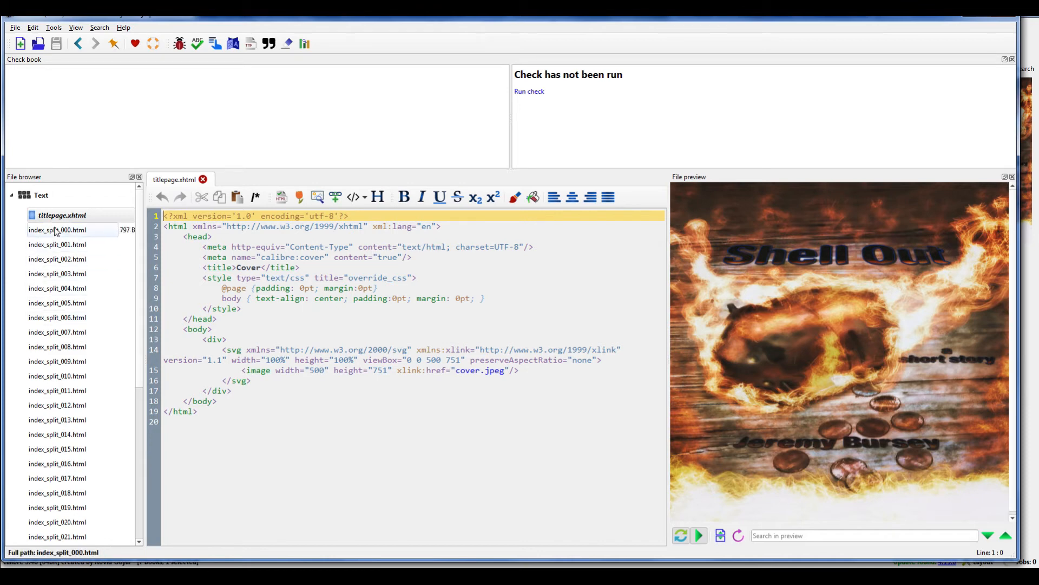
left_click(15, 27)
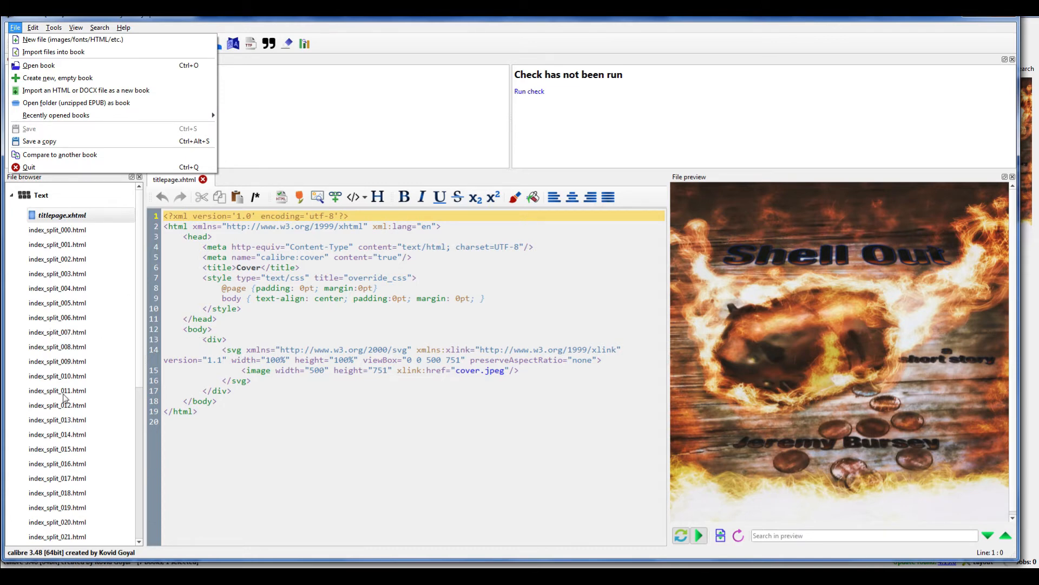
left_click(281, 440)
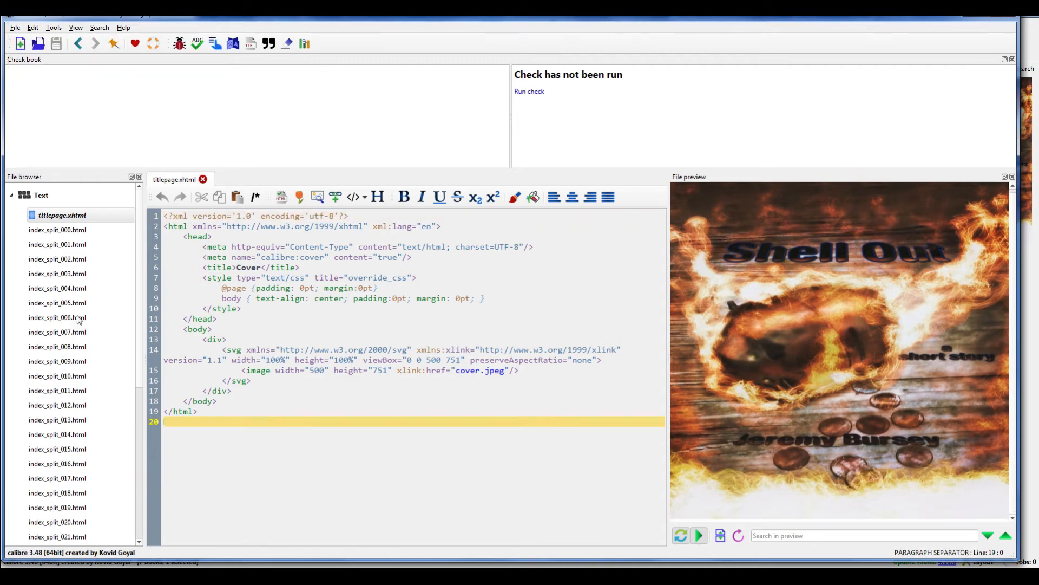
Open index_split_000.html through index_split_003.html in turn to examine their code and previews.
double_click(56, 232)
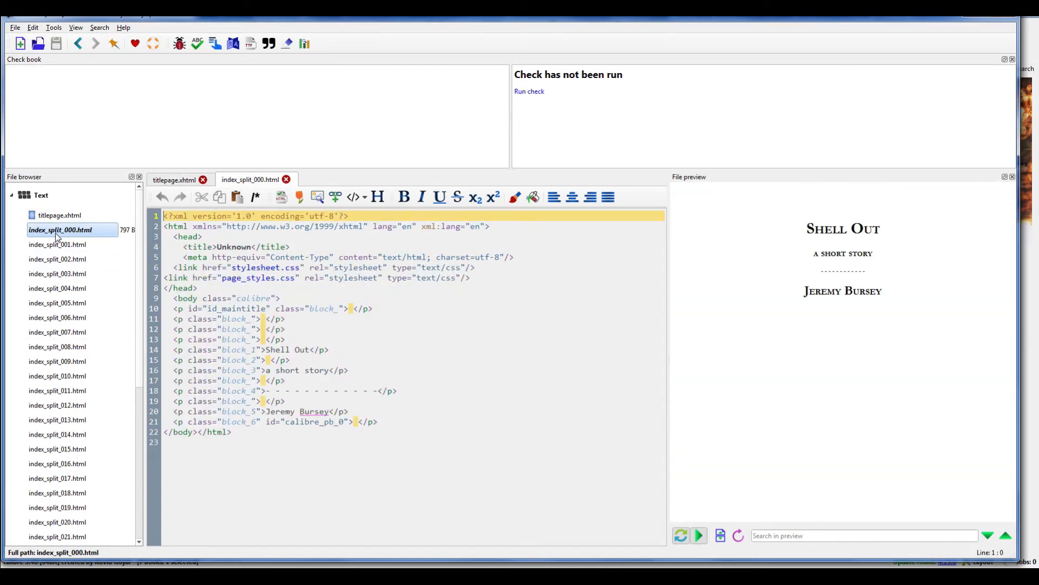
double_click(56, 244)
double_click(55, 259)
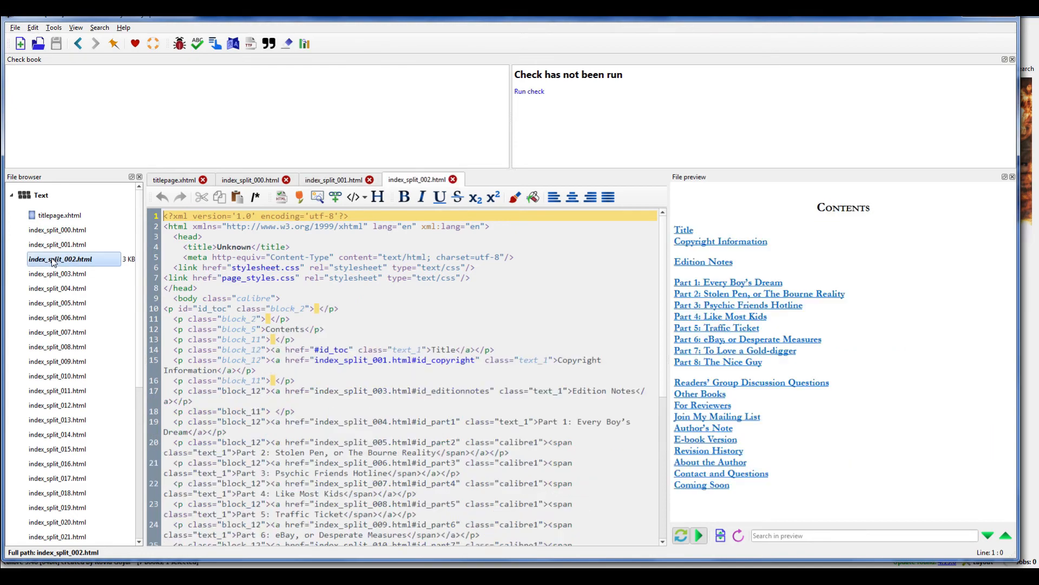
double_click(48, 277)
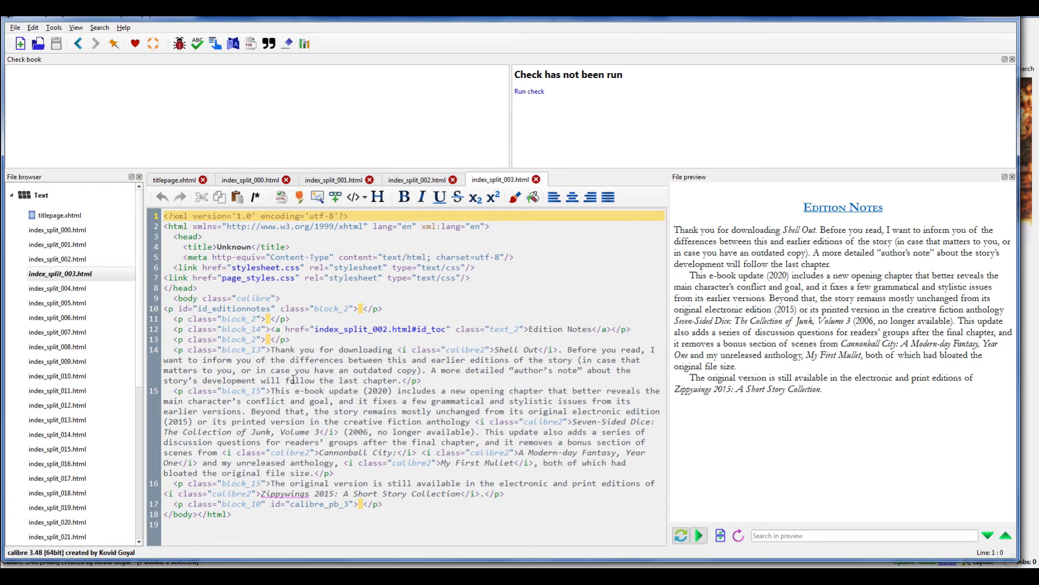
Run a check on the book, beautify the code of index_split_003.html, and look through the reformatted file.
left_click(536, 92)
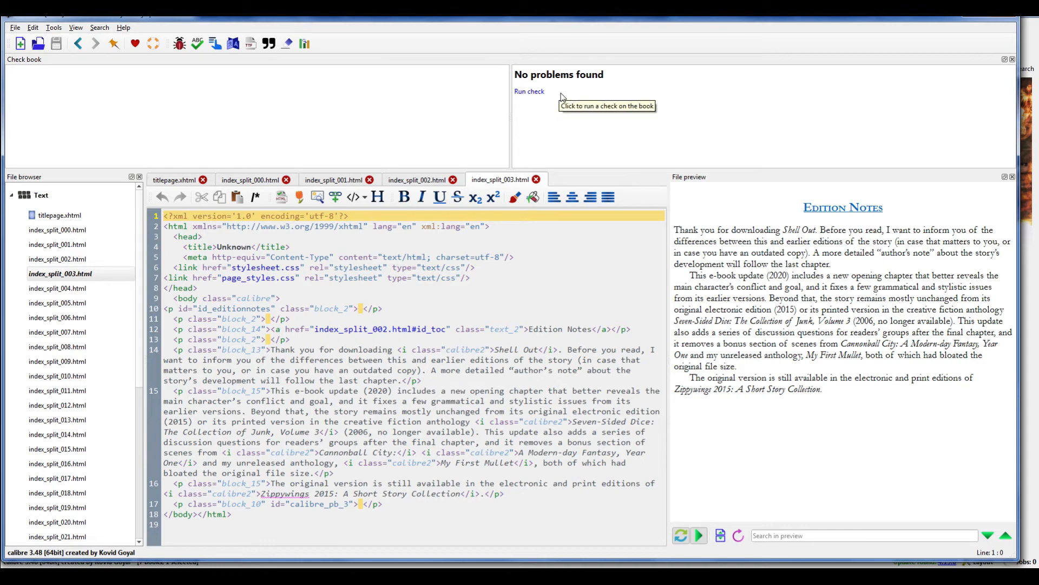
left_click(300, 196)
scroll(309, 458, "down", 4)
scroll(379, 455, "up", 4)
scroll(501, 446, "down", 4)
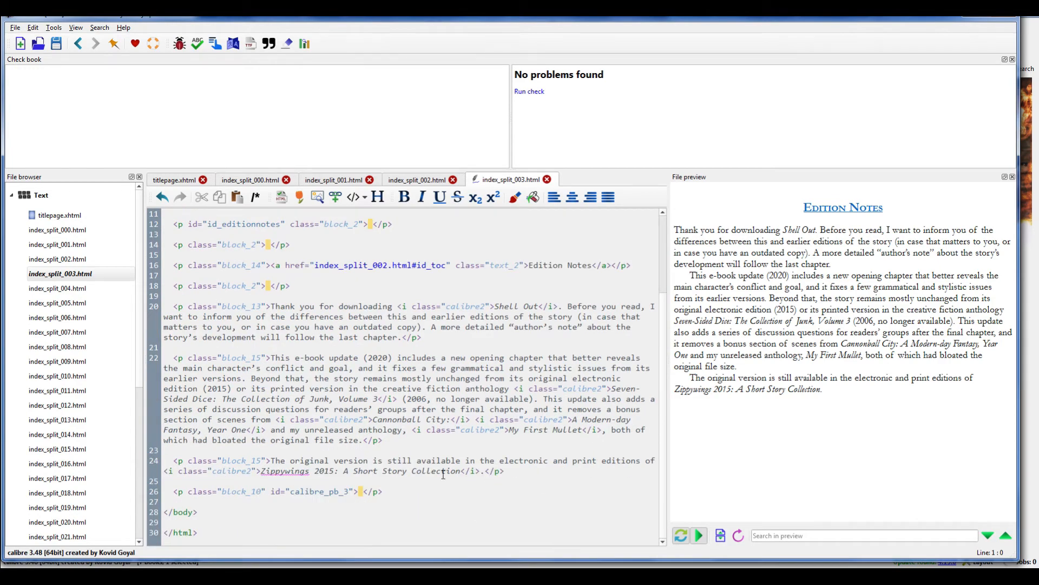
scroll(500, 446, "up", 3)
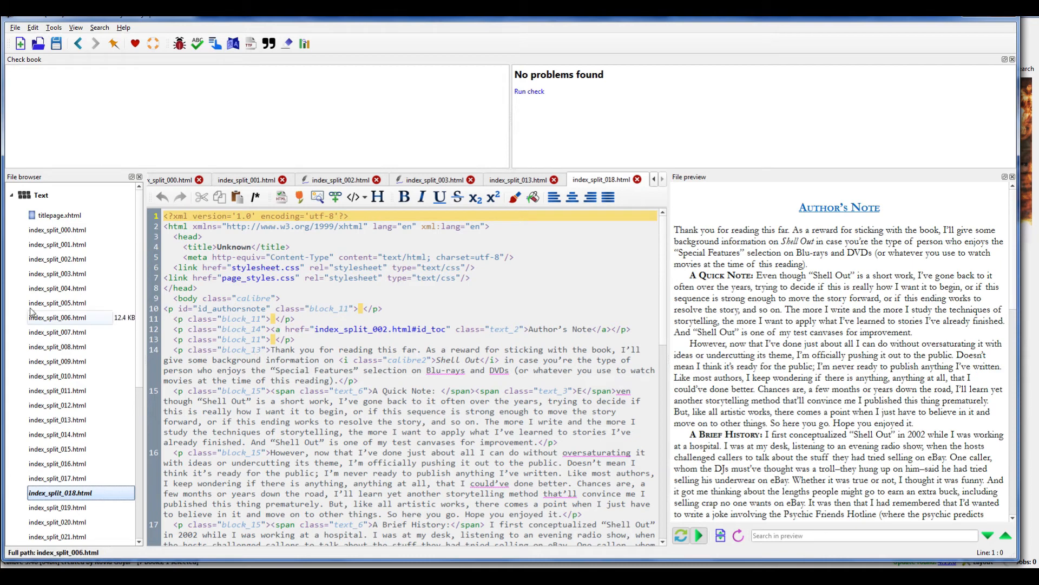
Open index_split_001.html, beautify its code, and look through the reformatted copyright page.
double_click(44, 246)
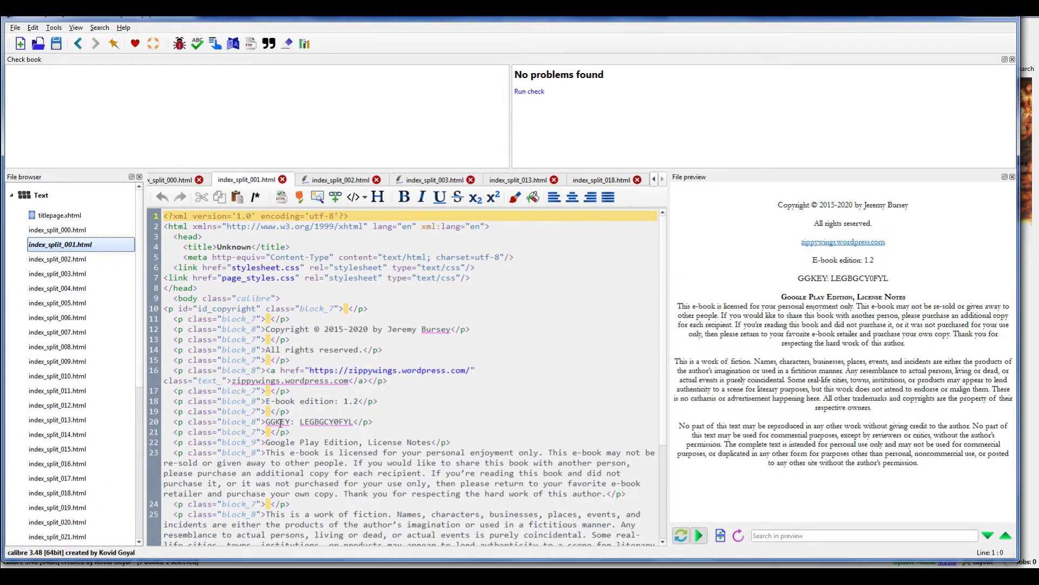
scroll(288, 344, "down", 2)
left_click(299, 198)
scroll(275, 377, "down", 12)
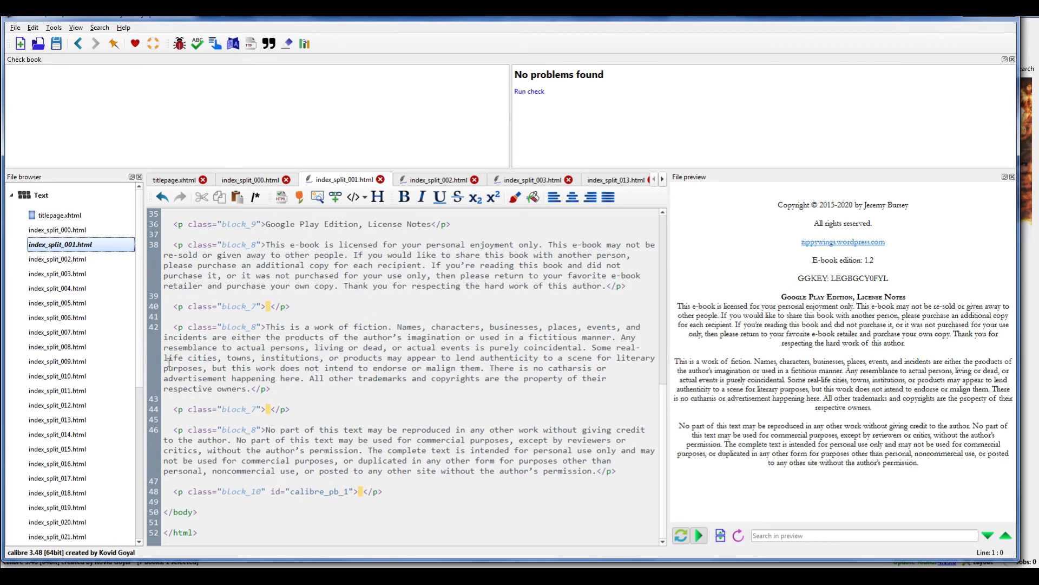
Open toc.ncx from the miscellaneous files and look through its navigation entries from start to end.
left_click_drag(140, 382, 144, 515)
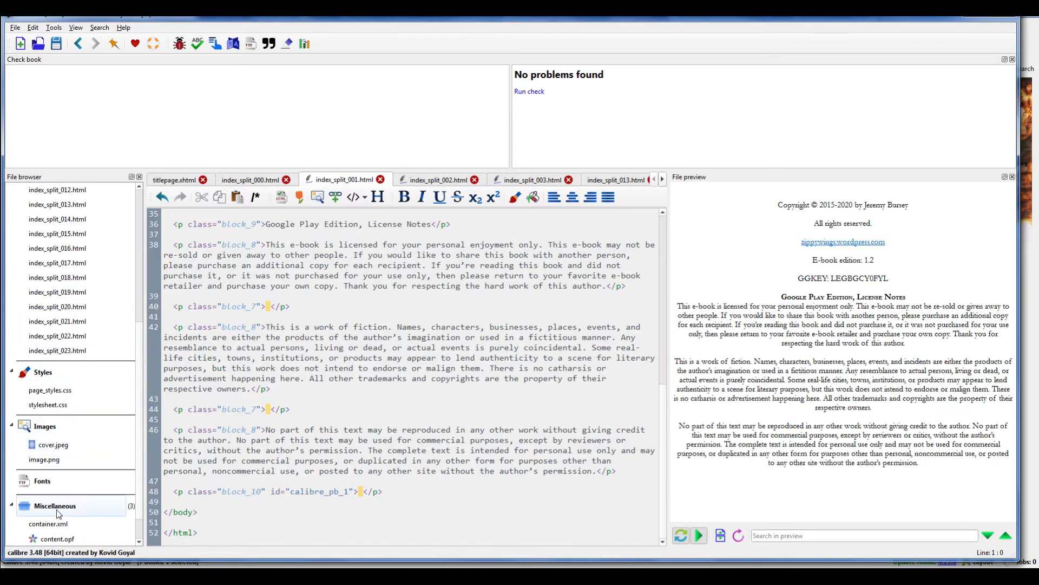
scroll(58, 513, "down", 1)
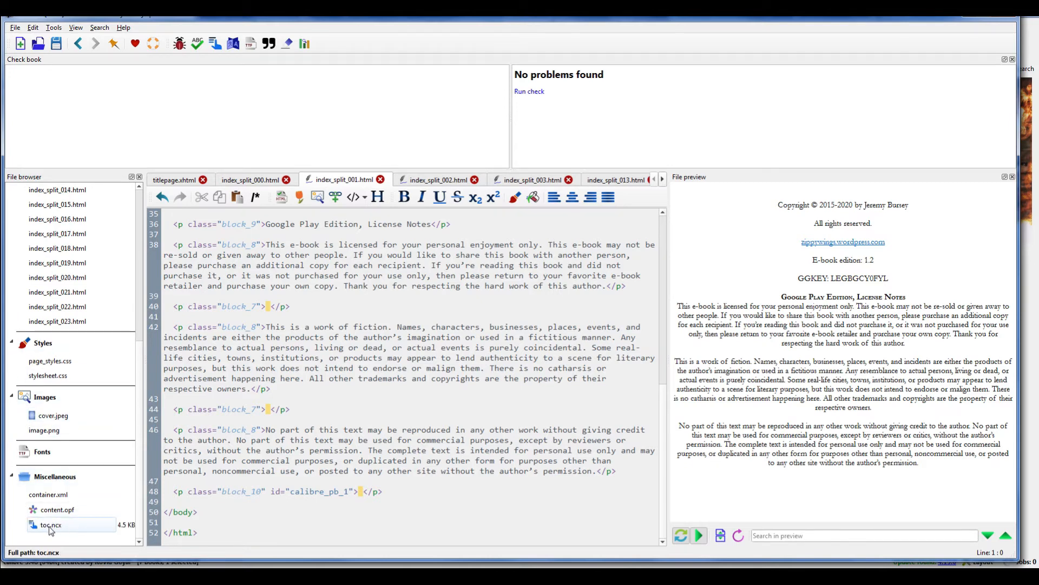
double_click(48, 525)
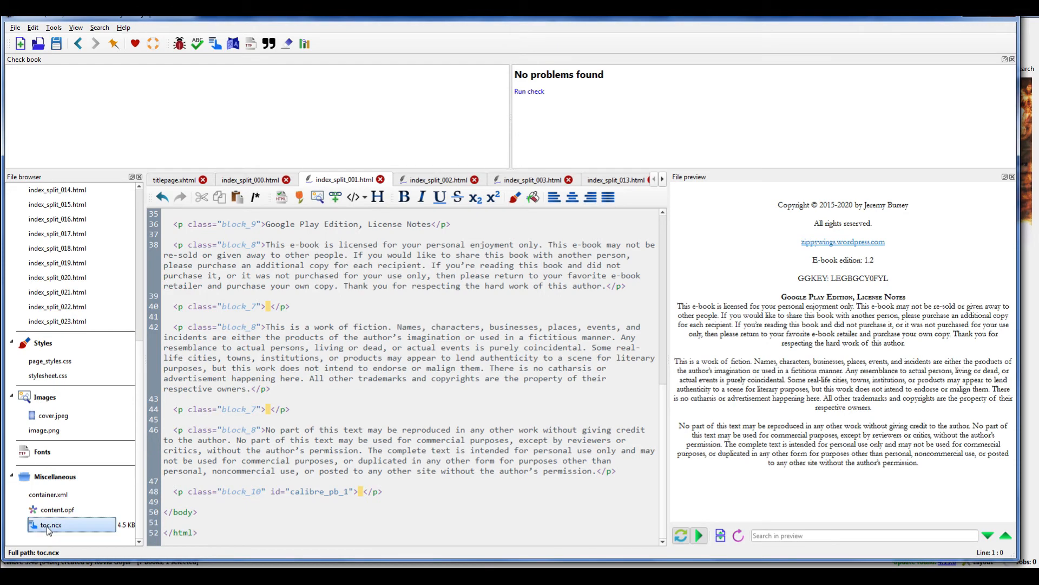
scroll(269, 467, "down", 20)
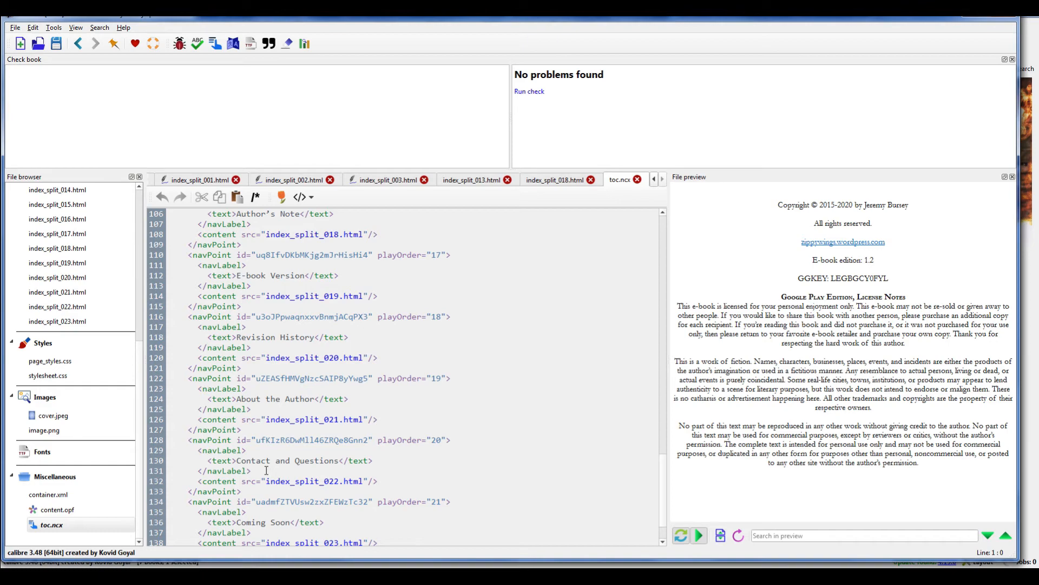
scroll(267, 471, "up", 20)
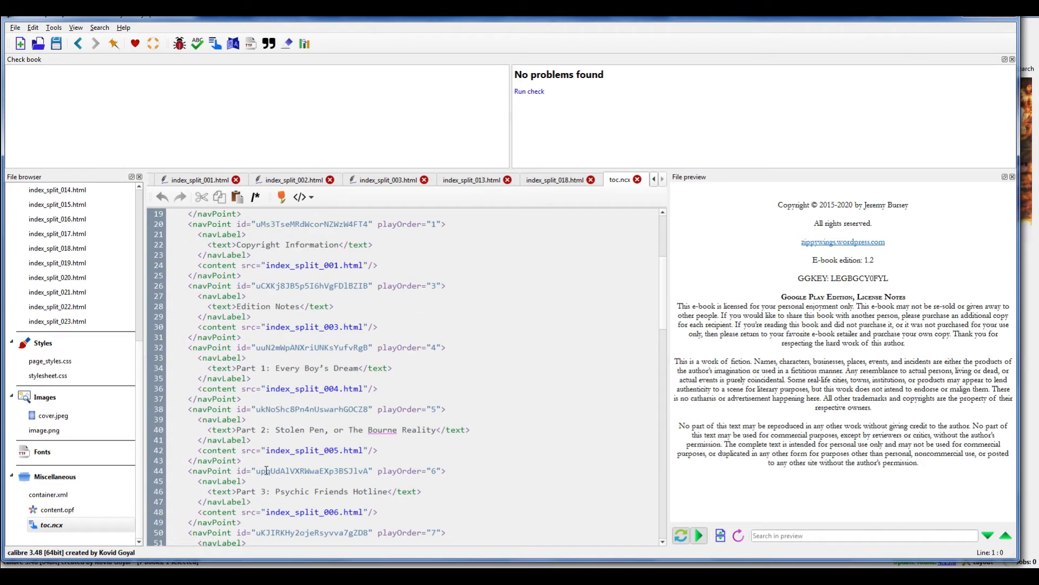
scroll(268, 477, "up", 6)
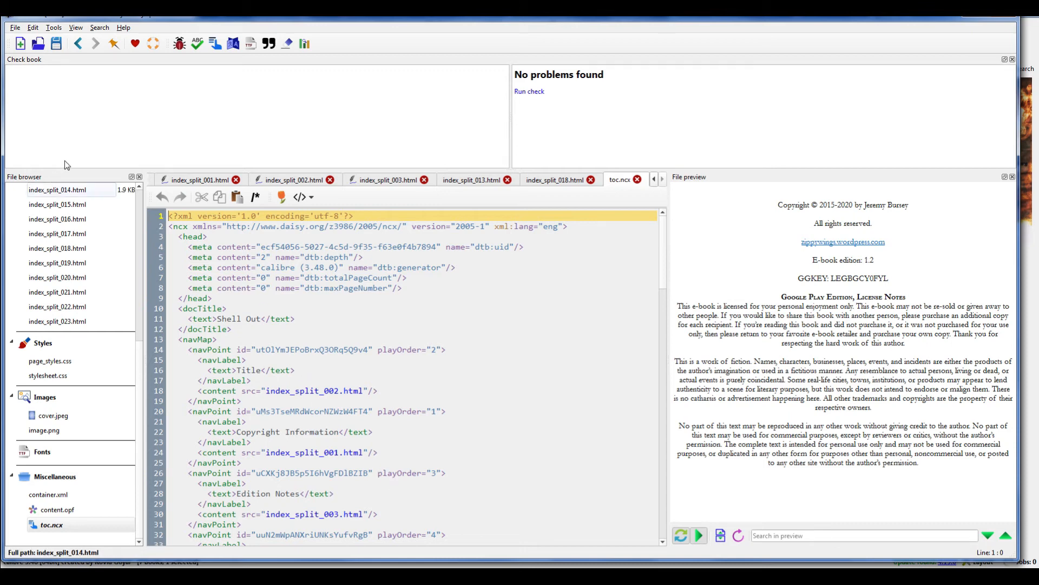
Review the book's entries in the table of contents editor and cancel out of it.
left_click(215, 45)
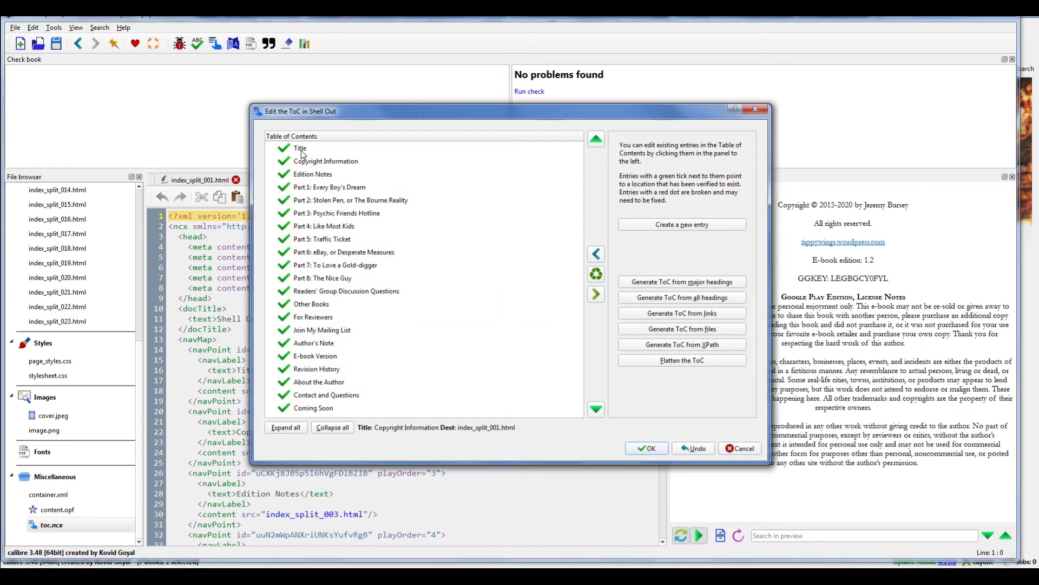
left_click(596, 409)
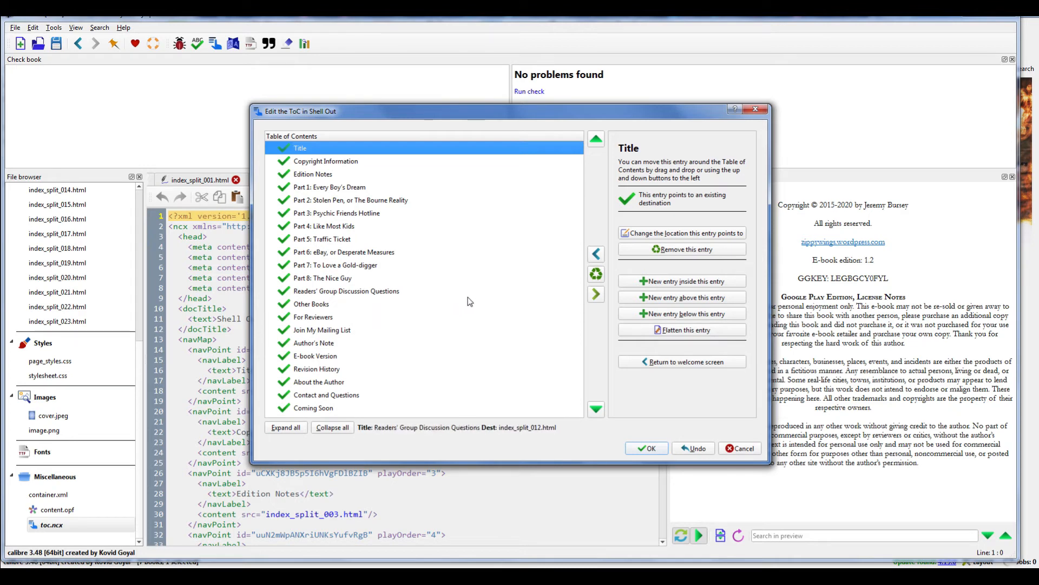
left_click(739, 449)
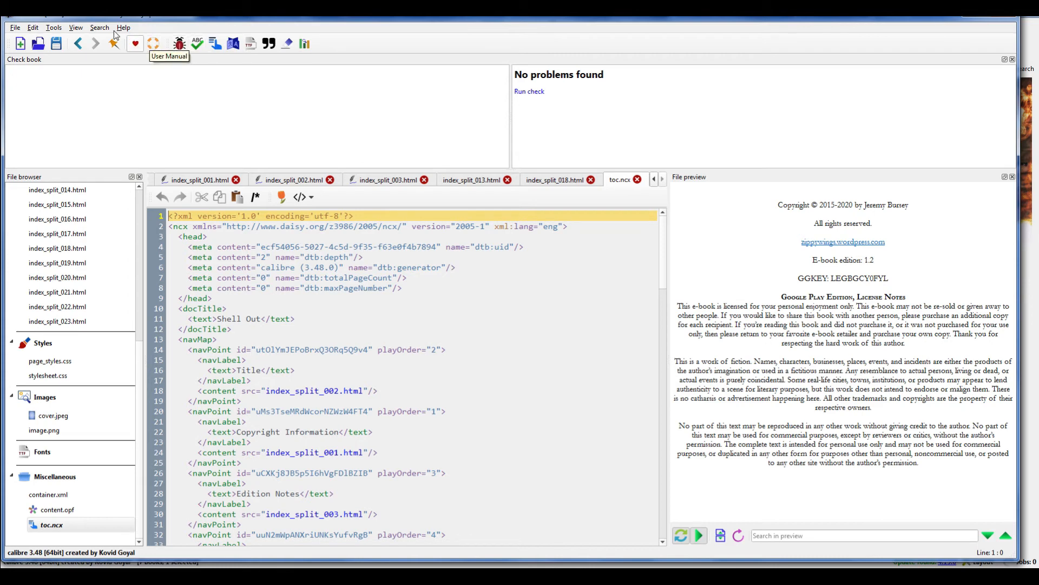
Check the book's external links, including anchors, for broken ones and close the report.
left_click(49, 28)
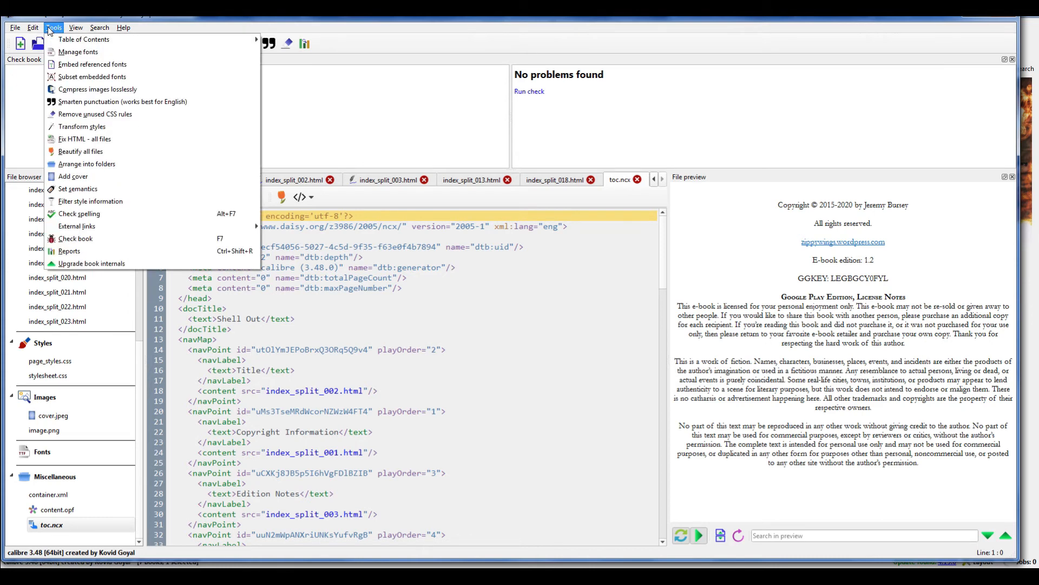
mouse_move(87, 227)
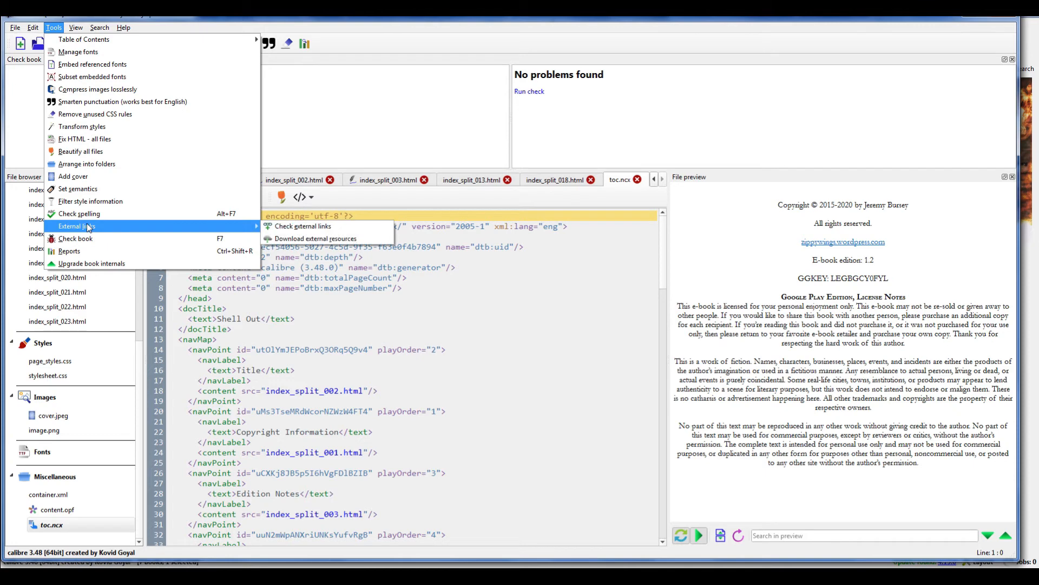
left_click(289, 228)
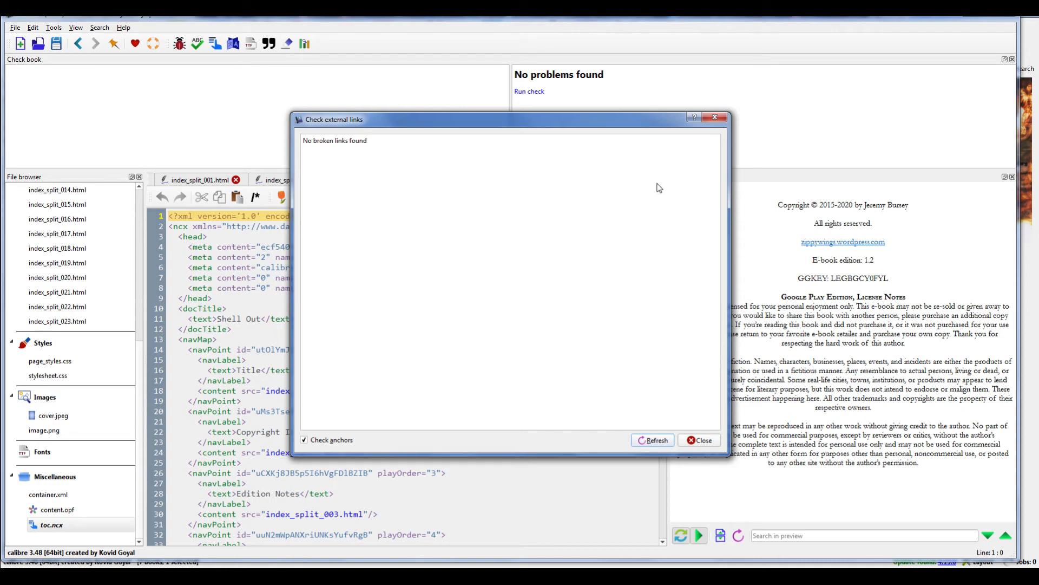
left_click(700, 440)
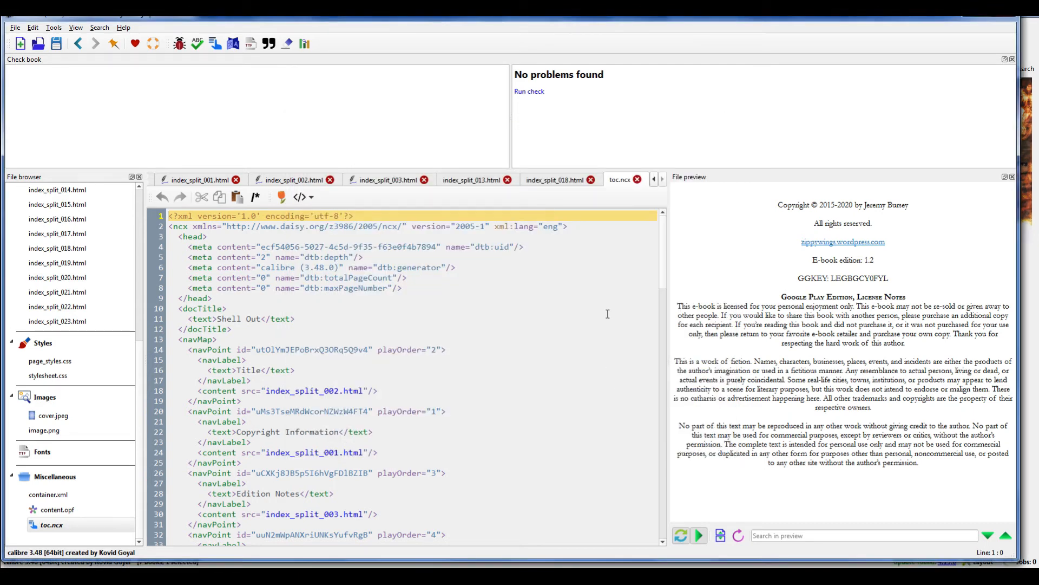
Save the edited book and close the book editor.
left_click(56, 45)
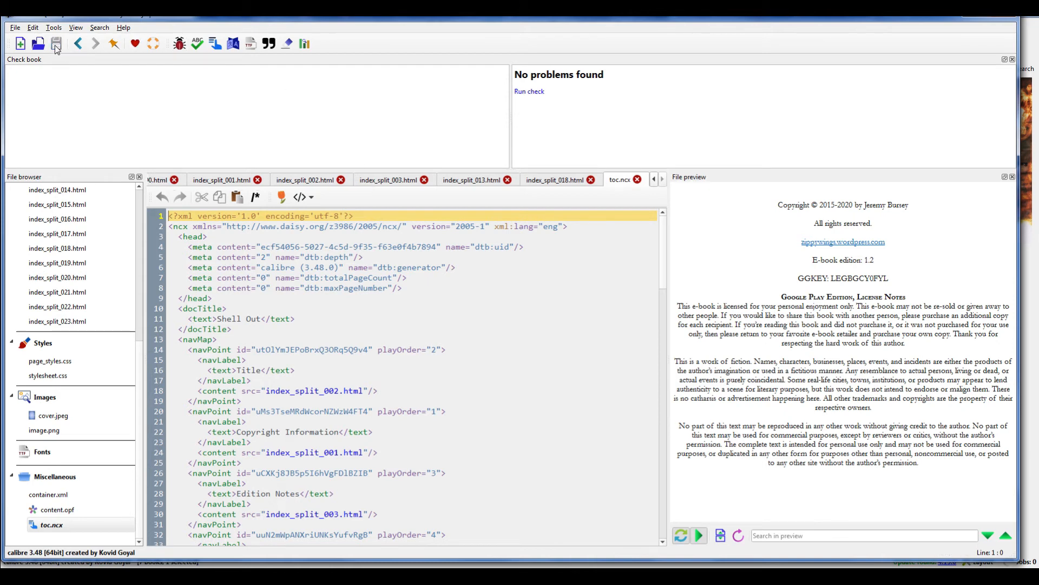
left_click(1001, 17)
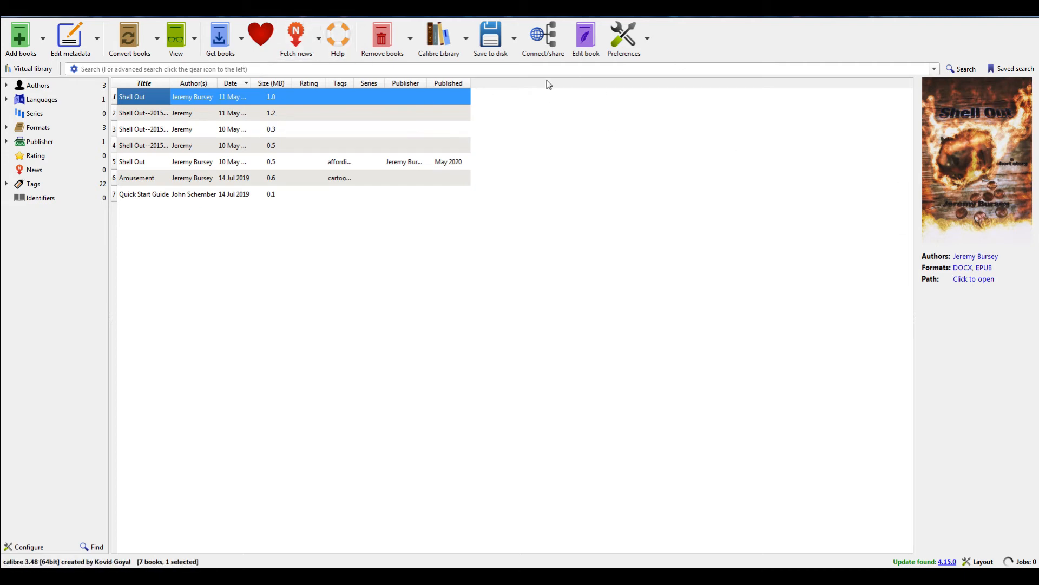
Open the Shell Out book's library folder and view cover.jpg at full size.
left_click(974, 279)
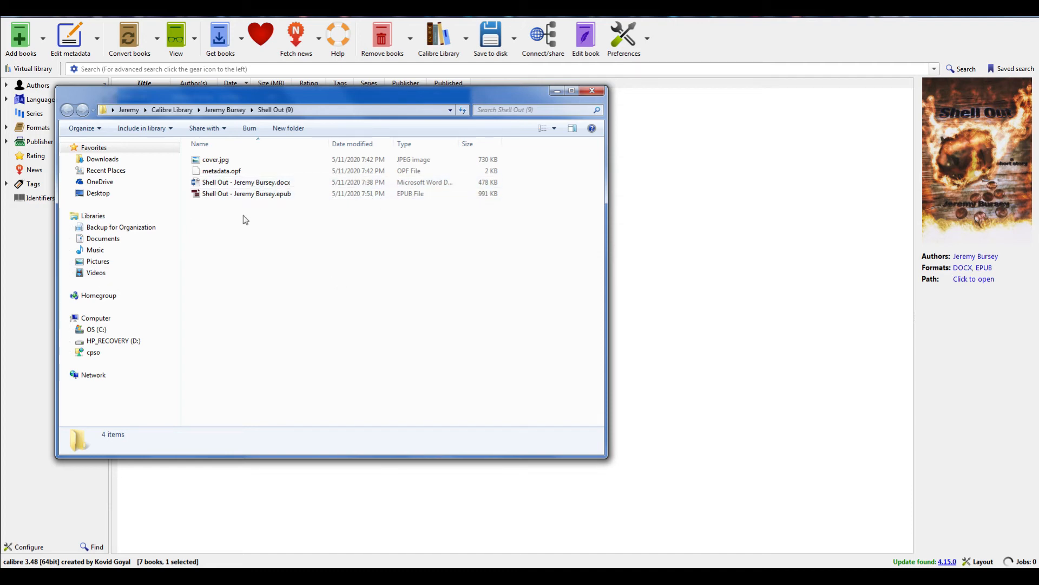
left_click(223, 164)
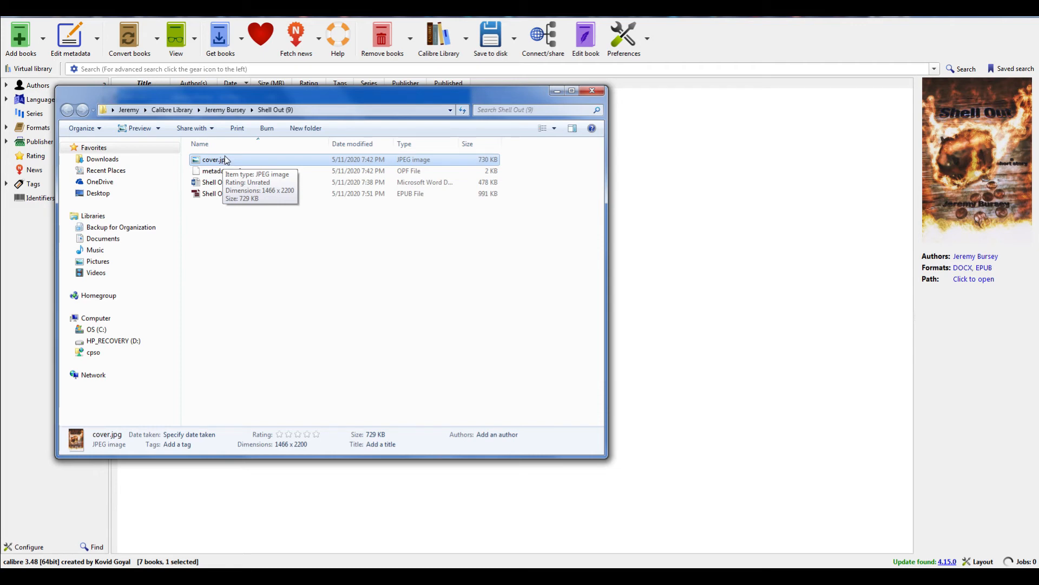
double_click(230, 159)
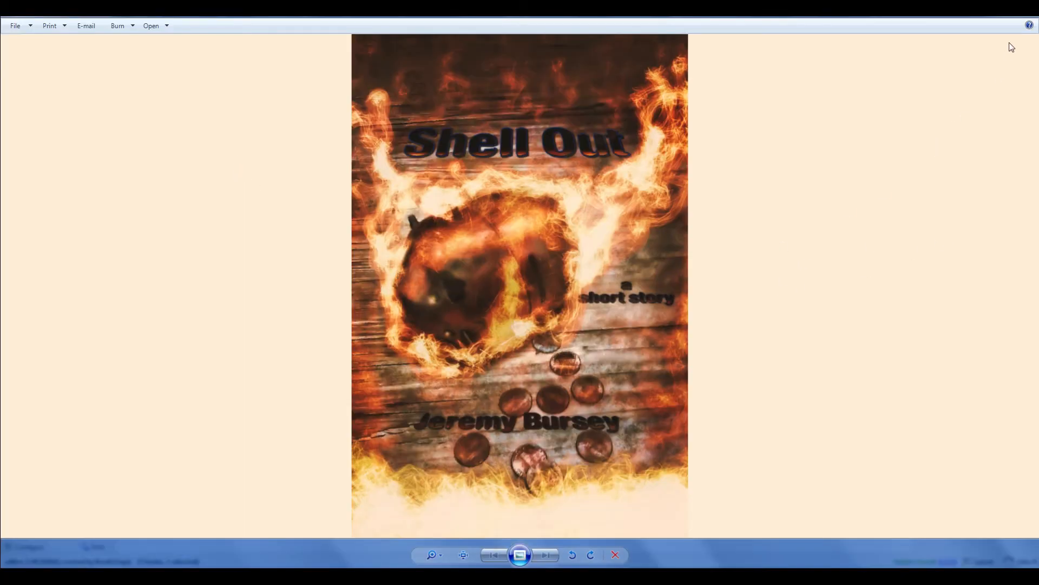
left_click(1027, 17)
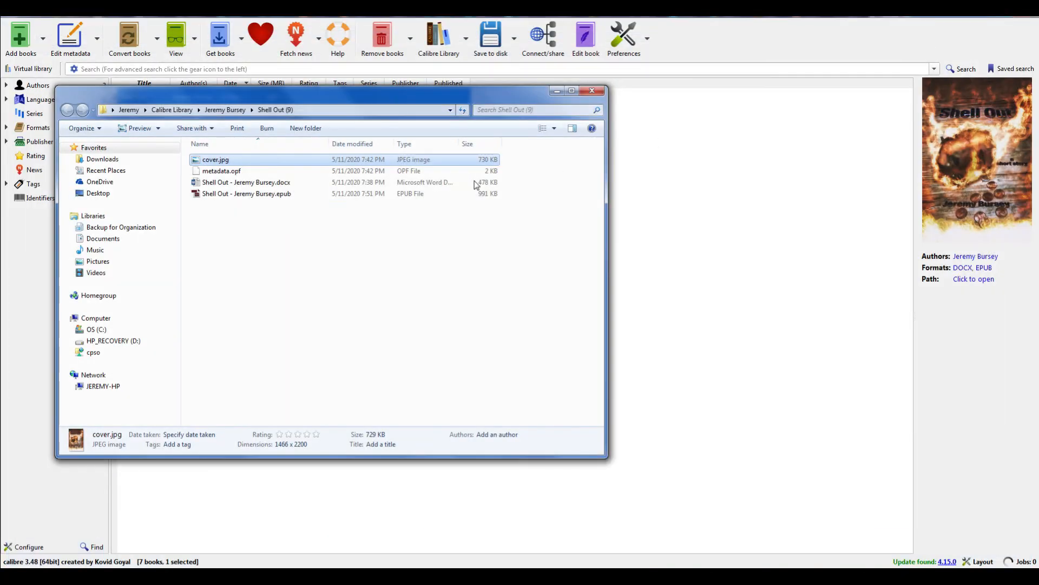
Open the Shell Out EPUB from the folder in Adobe Digital Editions and page forward to the copyright page.
left_click(245, 195)
double_click(244, 195)
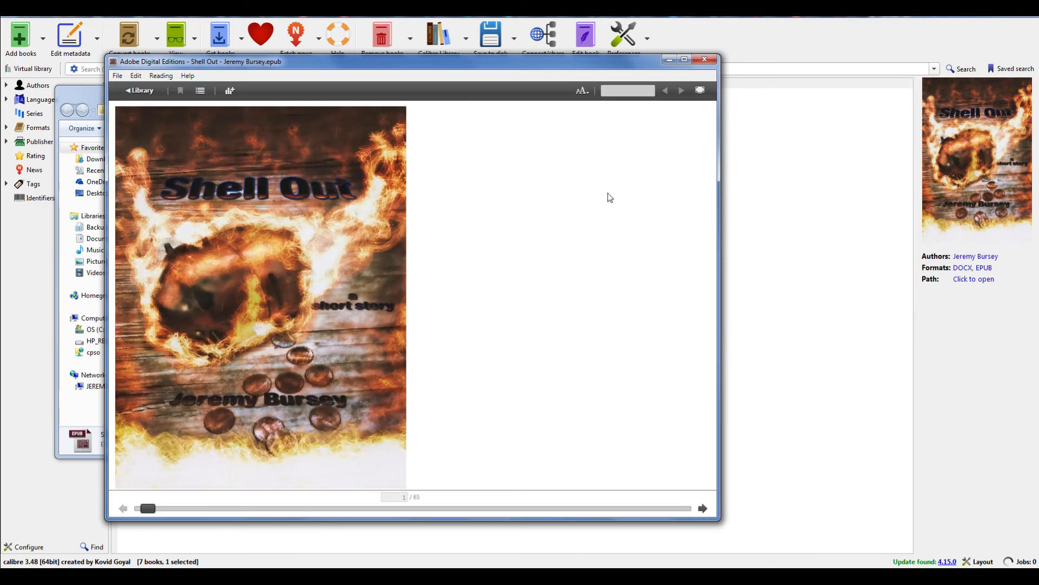
left_click(703, 508)
left_click(703, 509)
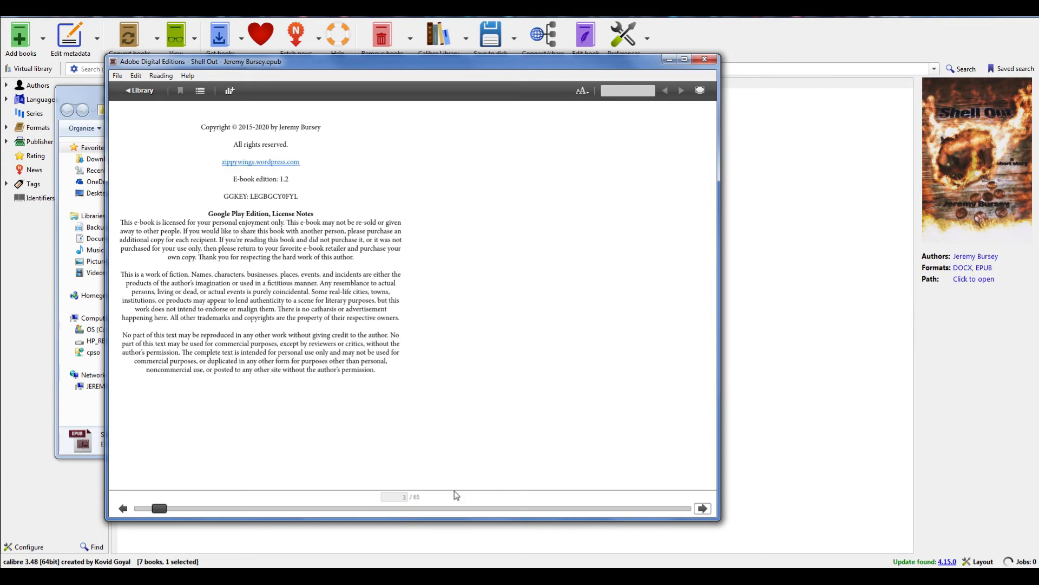
Widen the Adobe Digital Editions window so the pages have more room.
left_click(724, 371)
left_click(339, 576)
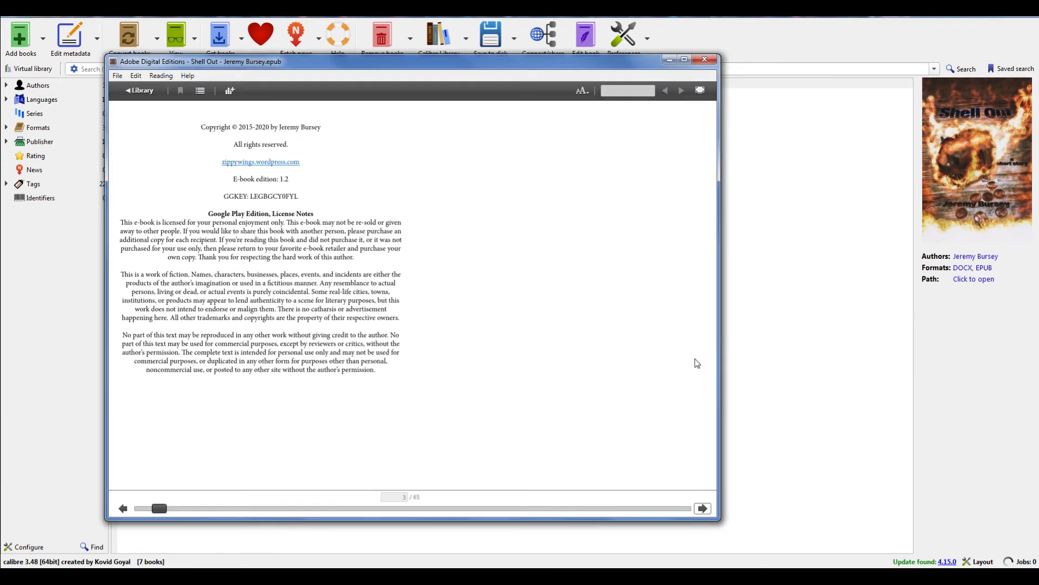
left_click_drag(718, 340, 831, 334)
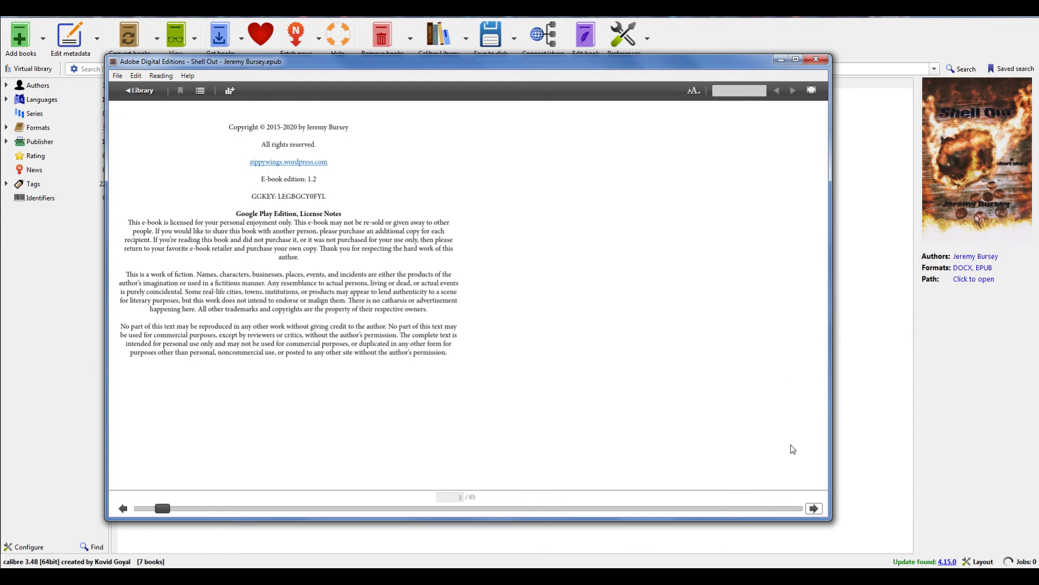
left_click(118, 76)
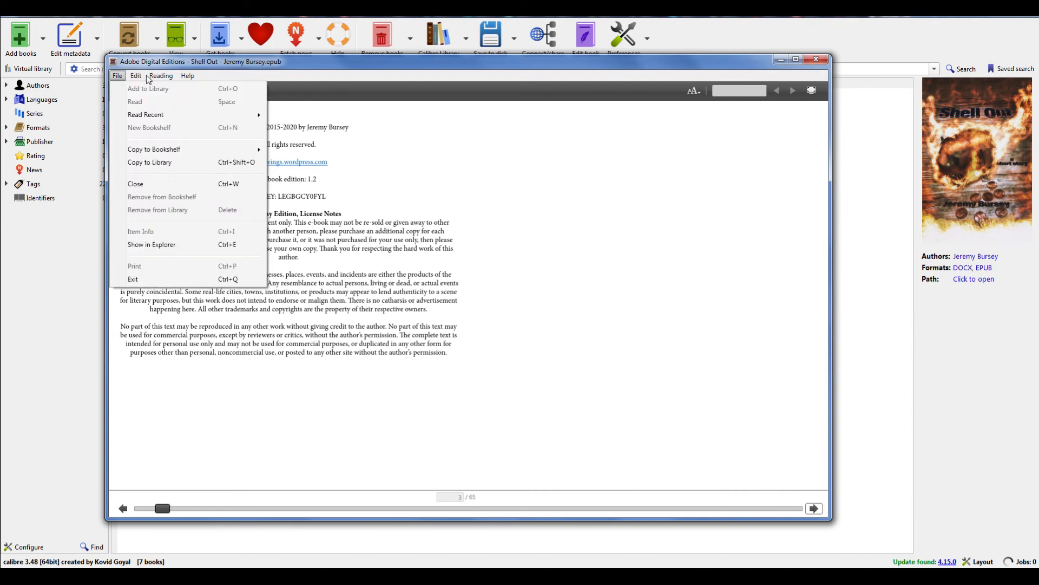
mouse_move(157, 79)
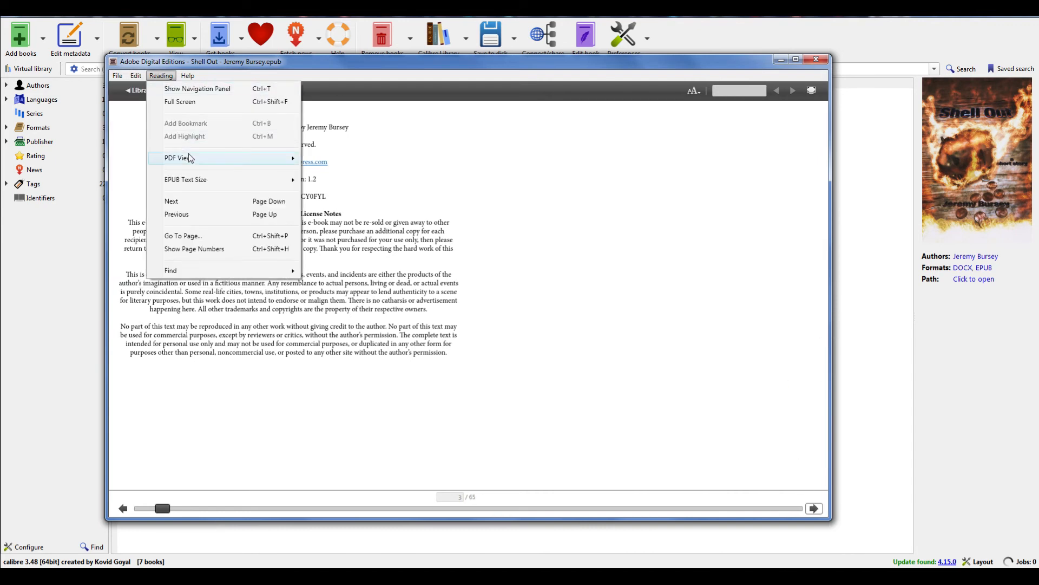
mouse_move(197, 184)
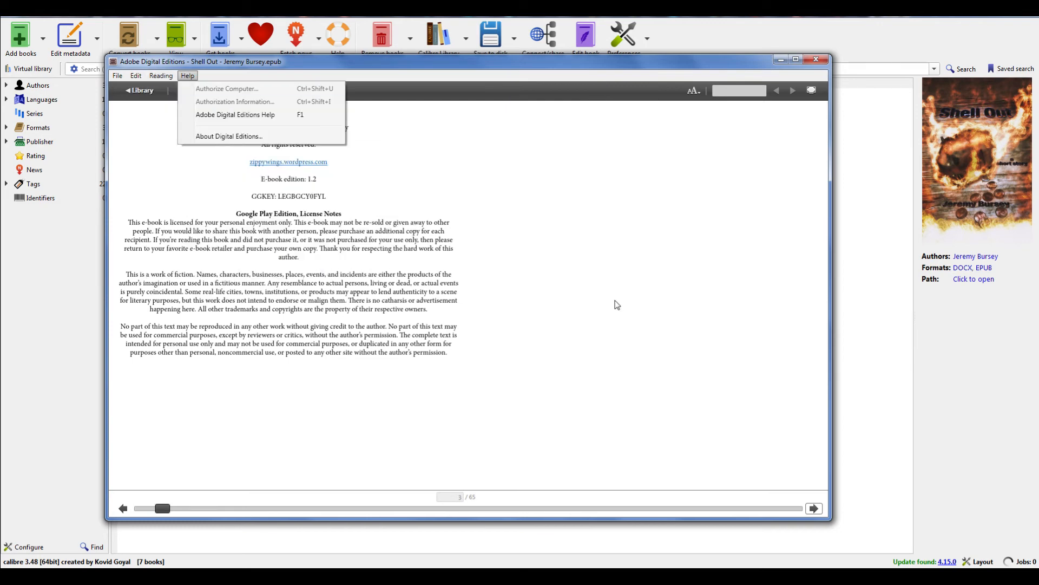
Page forward through the contents to Part 1 and back to the title page to examine the front matter's layout.
left_click(815, 508)
left_click(815, 509)
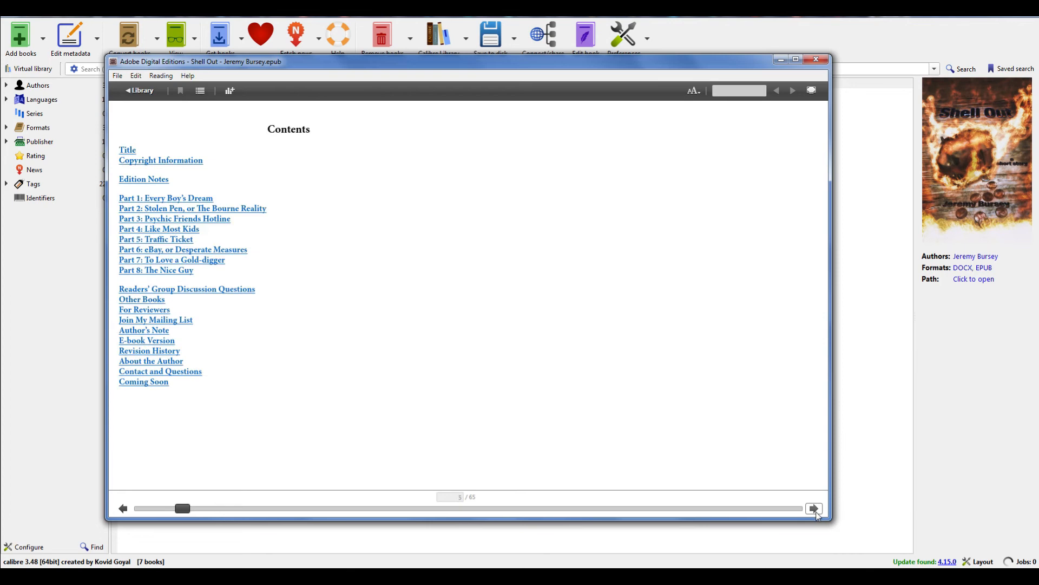
left_click(815, 509)
left_click(814, 508)
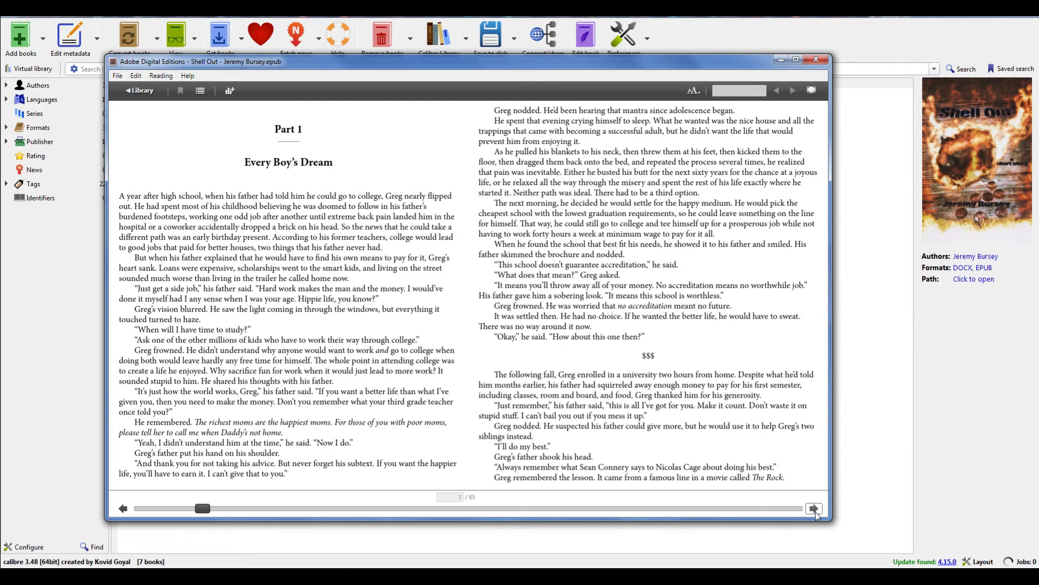
left_click(122, 511)
left_click(122, 511)
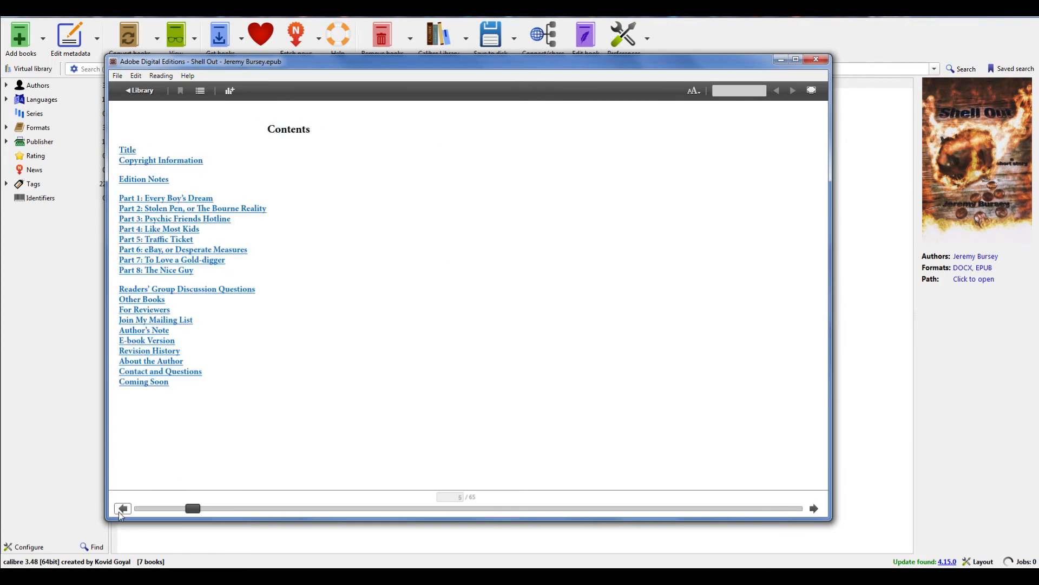
left_click(121, 509)
left_click(121, 509)
left_click(121, 510)
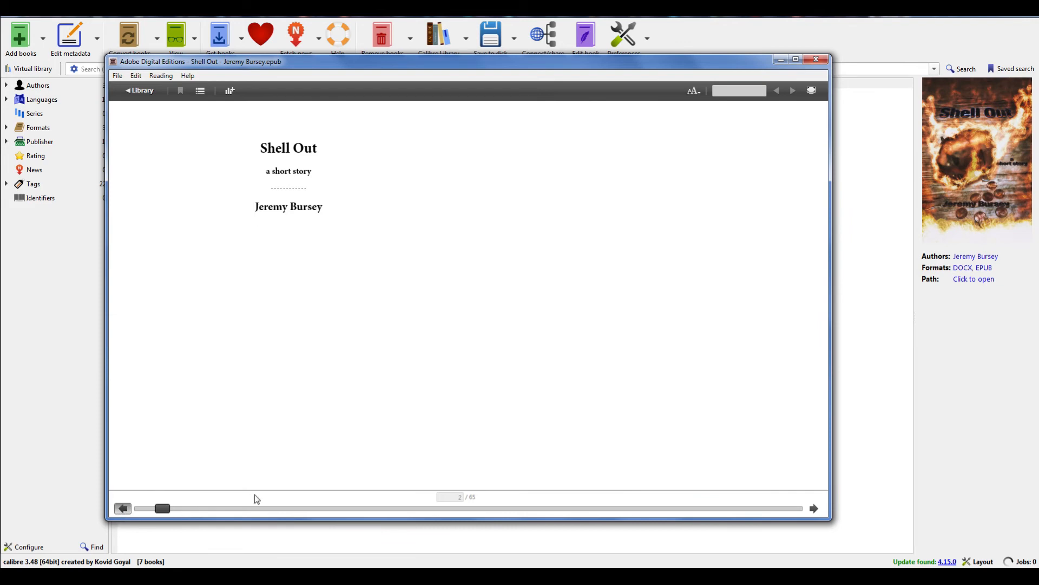
Page forward from the title page through the edition notes and all story parts to the Readers' Group Discussion Questions to proof the layout.
left_click(815, 510)
left_click(815, 509)
left_click(815, 510)
left_click(815, 510)
left_click(814, 509)
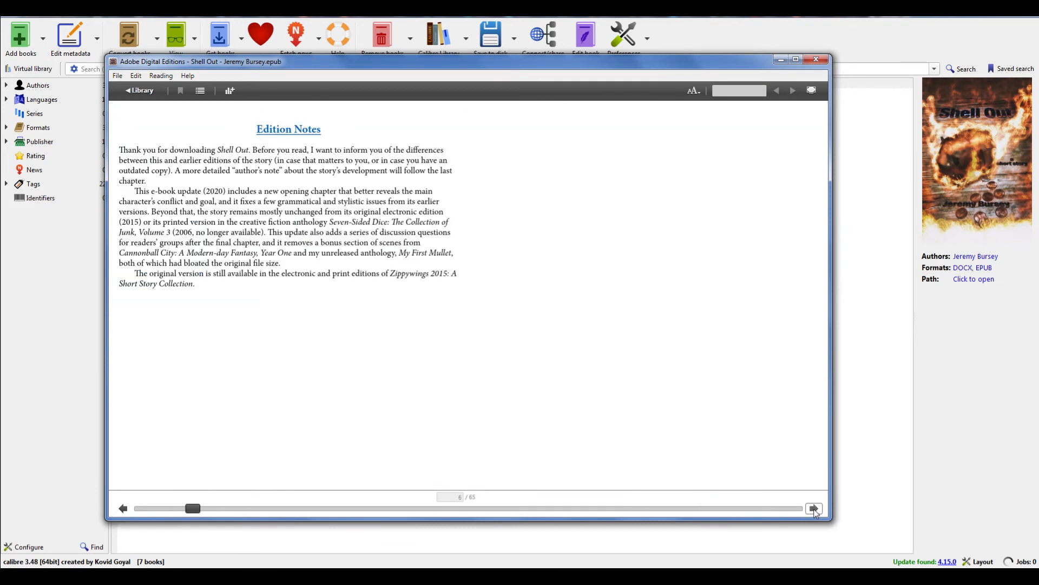
left_click(815, 510)
left_click(814, 510)
left_click(814, 509)
left_click(815, 509)
left_click(815, 509)
left_click(815, 510)
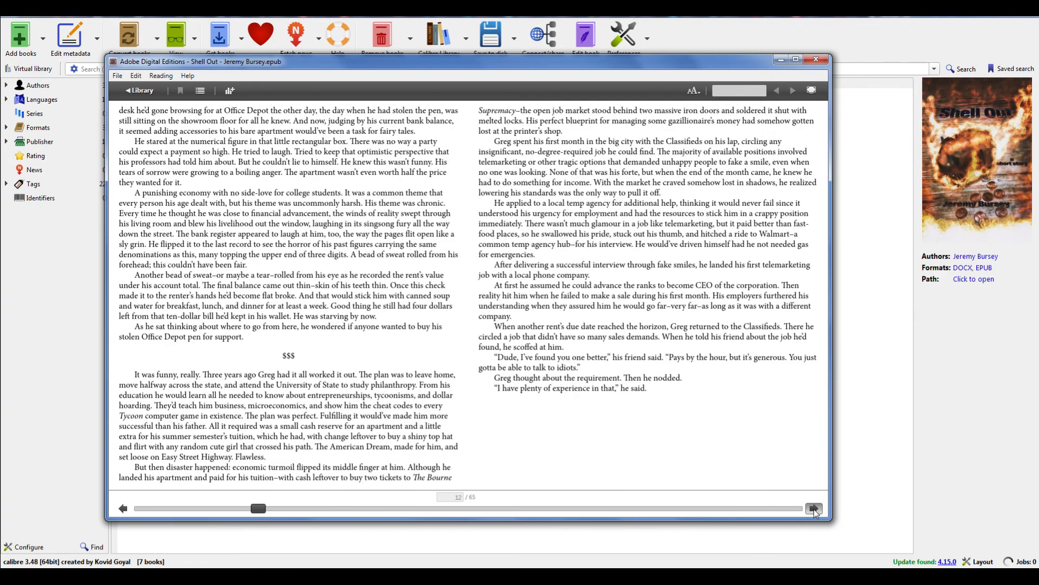
left_click(815, 509)
left_click(815, 510)
left_click(815, 509)
left_click(815, 509)
left_click(814, 510)
left_click(815, 509)
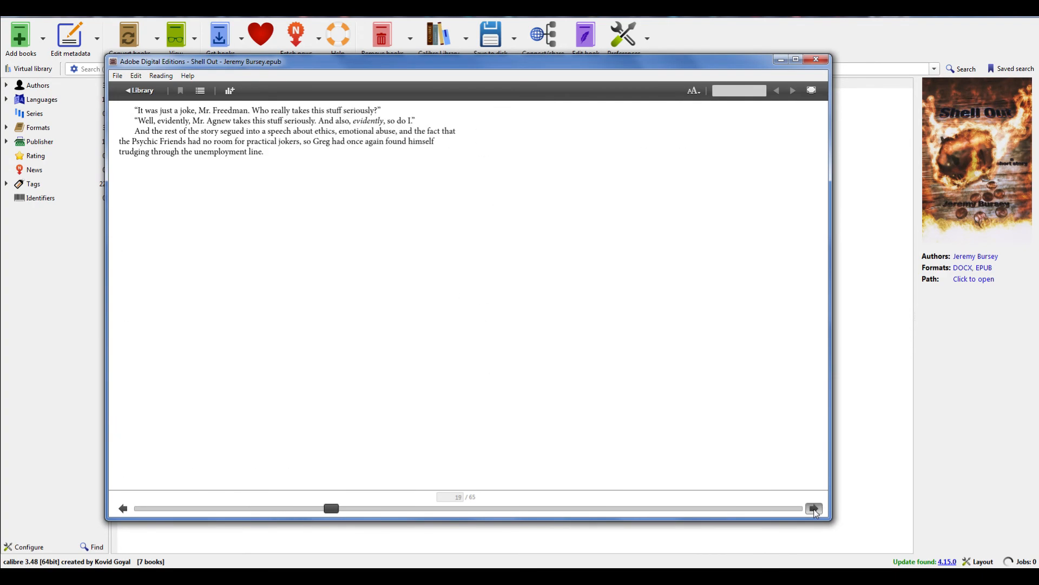
left_click(814, 509)
left_click(815, 509)
left_click(815, 509)
left_click(814, 510)
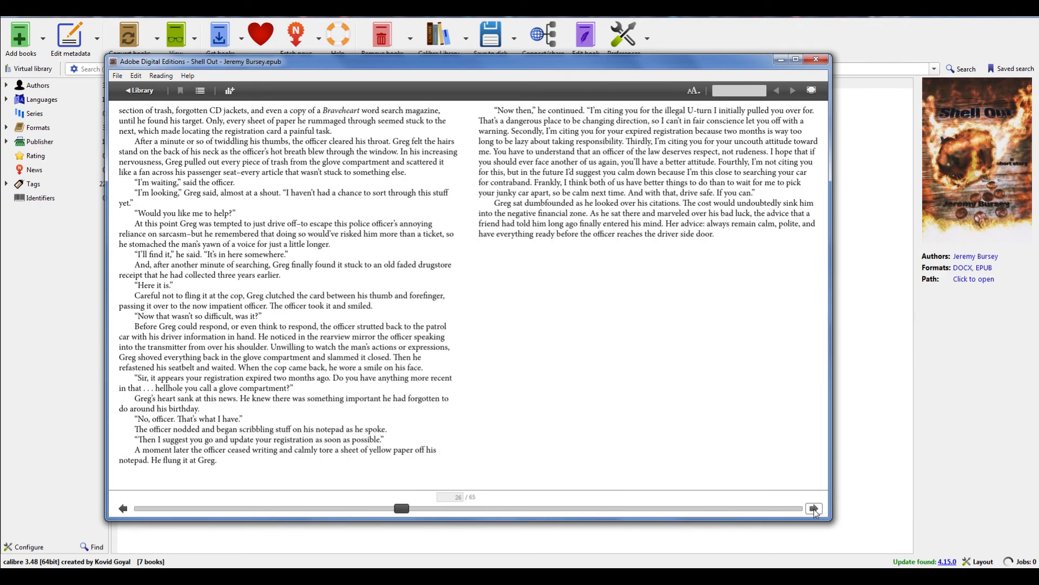
left_click(815, 509)
left_click(814, 510)
left_click(815, 510)
left_click(815, 510)
left_click(814, 509)
left_click(815, 509)
left_click(815, 509)
left_click(815, 509)
left_click(815, 510)
left_click(814, 510)
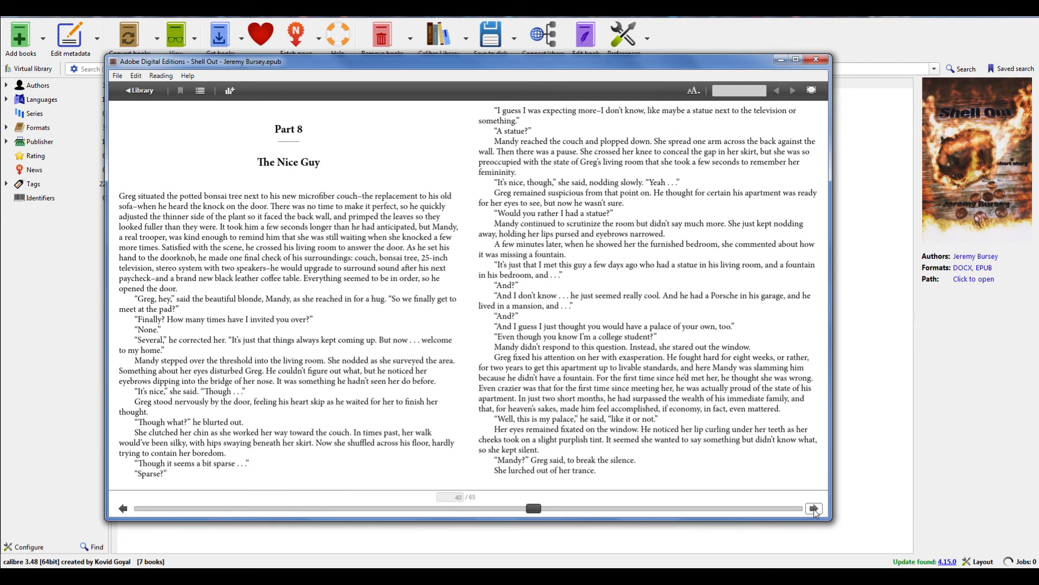
left_click(815, 510)
left_click(815, 509)
left_click(815, 509)
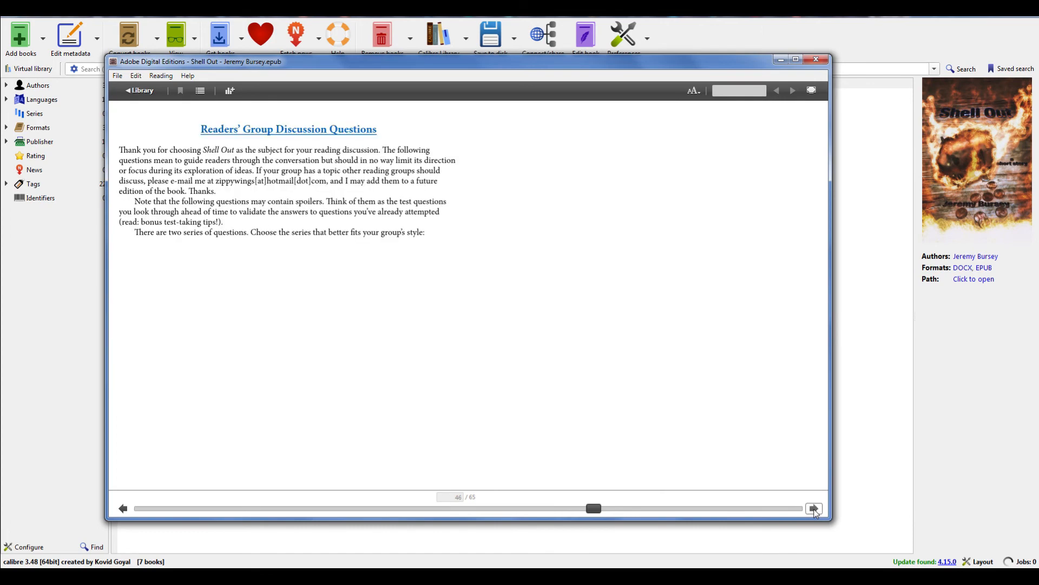
Page through the back matter from the discussion questions to the Coming Soon page to check its formatting.
left_click(815, 509)
left_click(814, 509)
left_click(815, 510)
left_click(815, 509)
left_click(815, 510)
left_click(815, 509)
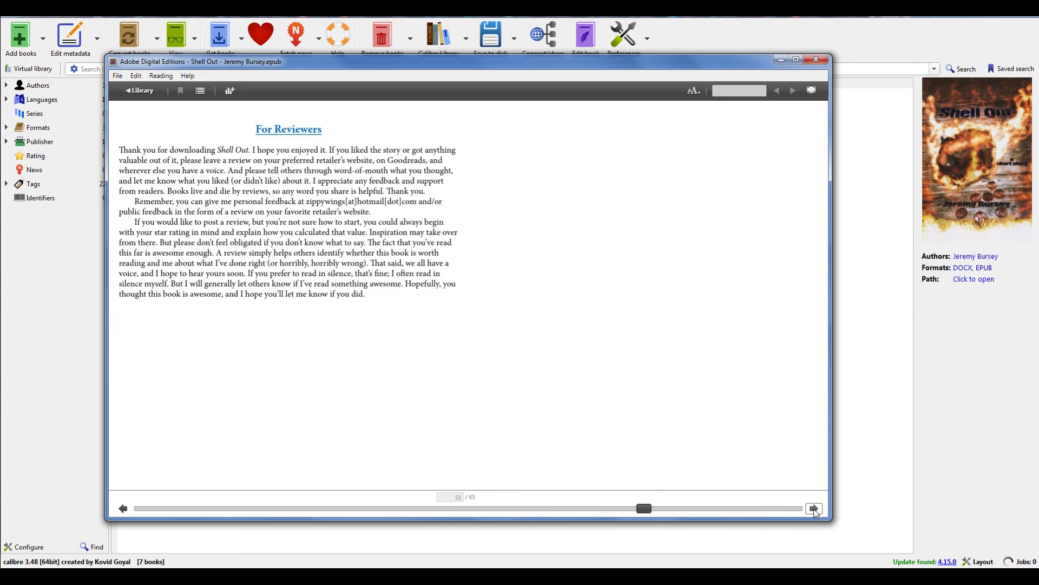
left_click(814, 509)
left_click(814, 509)
left_click(813, 508)
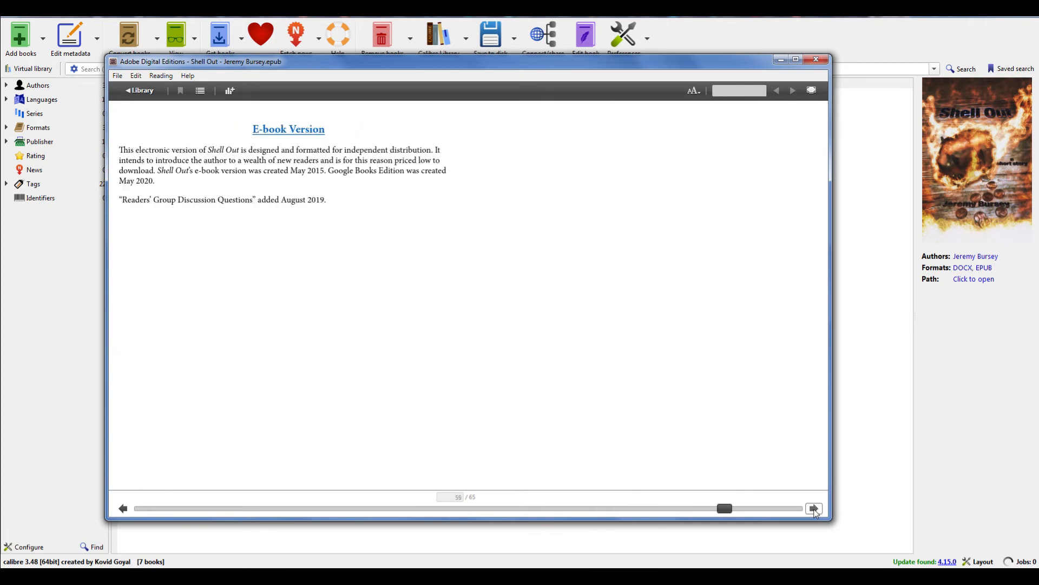
left_click(814, 509)
left_click(813, 509)
left_click(814, 508)
left_click(813, 508)
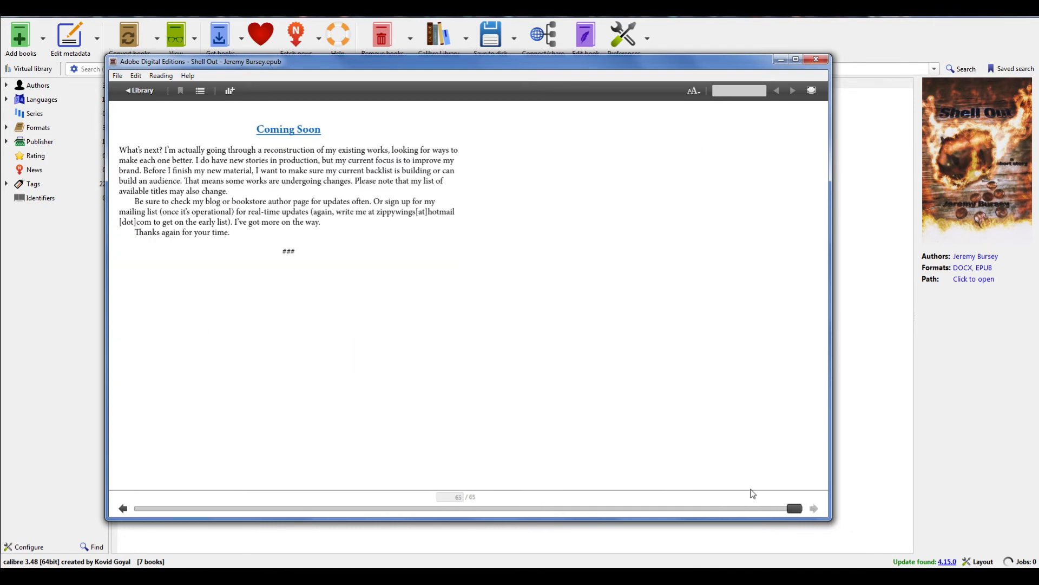
Page back to Part 6 and close the book without copying it to the Adobe Digital Editions library.
left_click(123, 508)
left_click(123, 508)
left_click(123, 509)
left_click(122, 509)
left_click(123, 509)
left_click(123, 509)
left_click(123, 509)
left_click(122, 508)
left_click(123, 509)
left_click(123, 509)
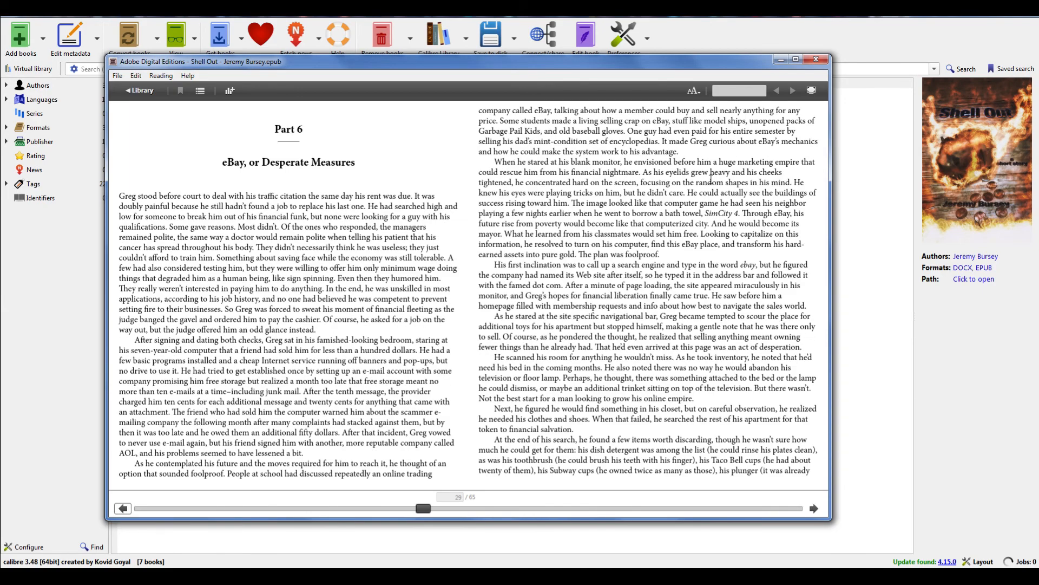
left_click(822, 63)
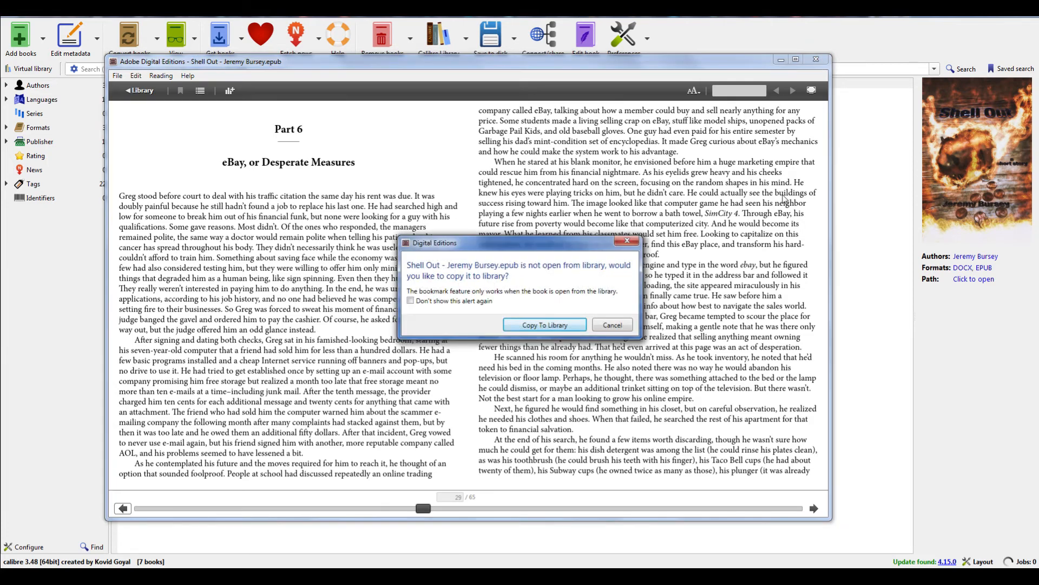
left_click(612, 327)
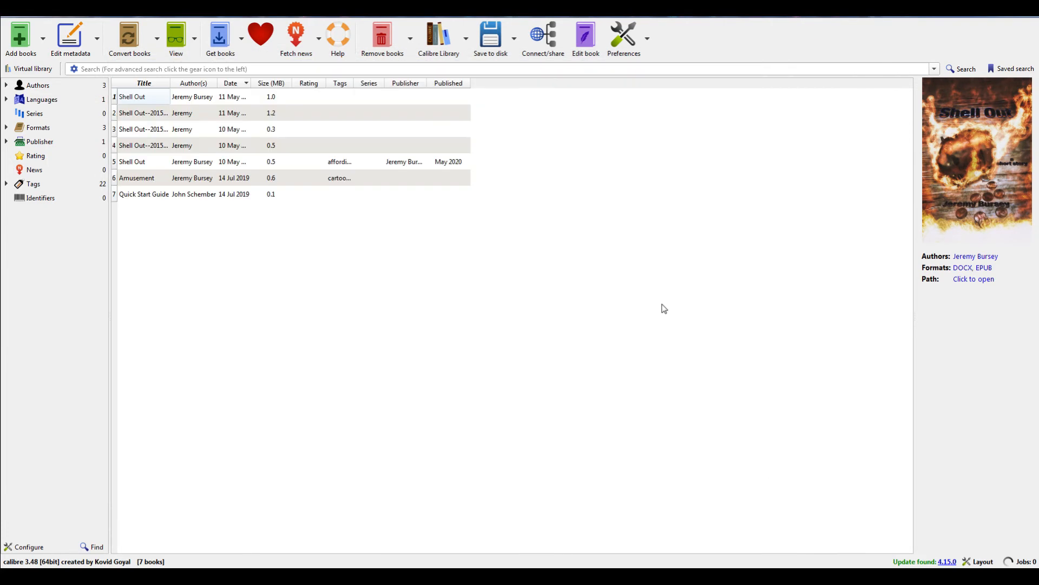
Open the first Shell Out entry in calibre's book editor and display the code of index_split_000.html.
left_click(252, 98)
left_click(589, 53)
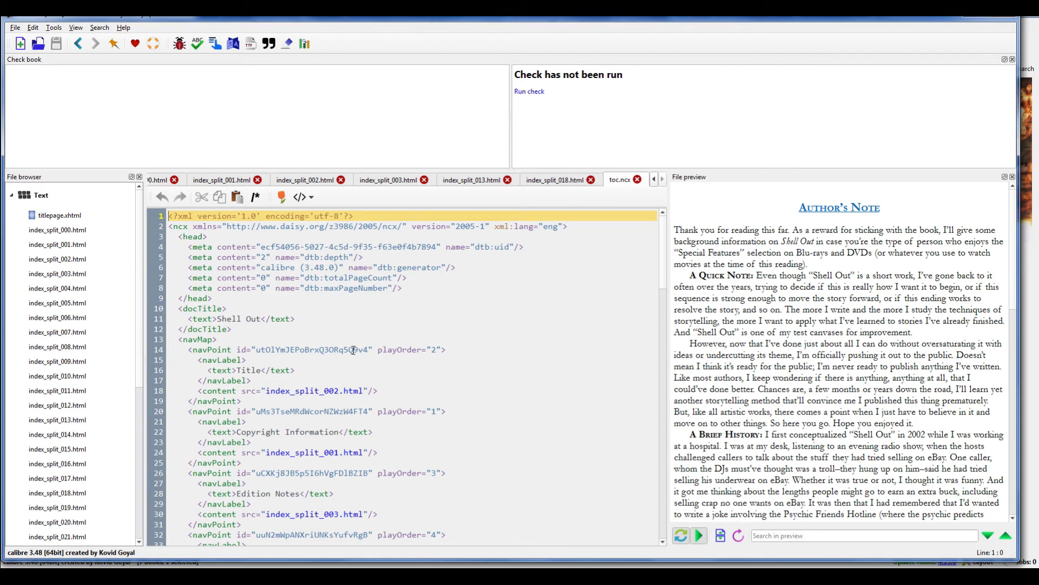
double_click(69, 231)
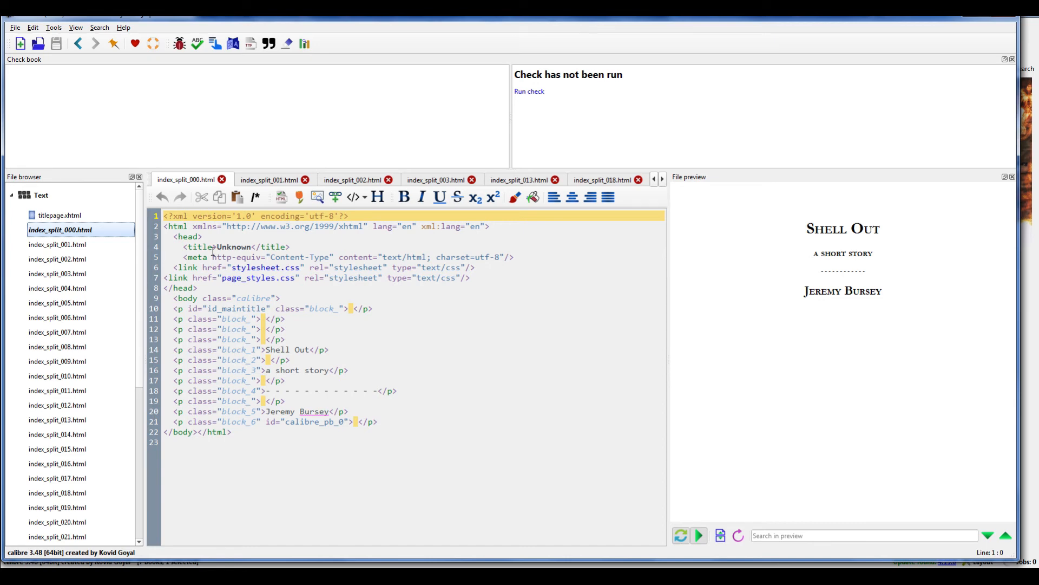
Open index_split_001.html and read through the copyright page's code.
double_click(47, 244)
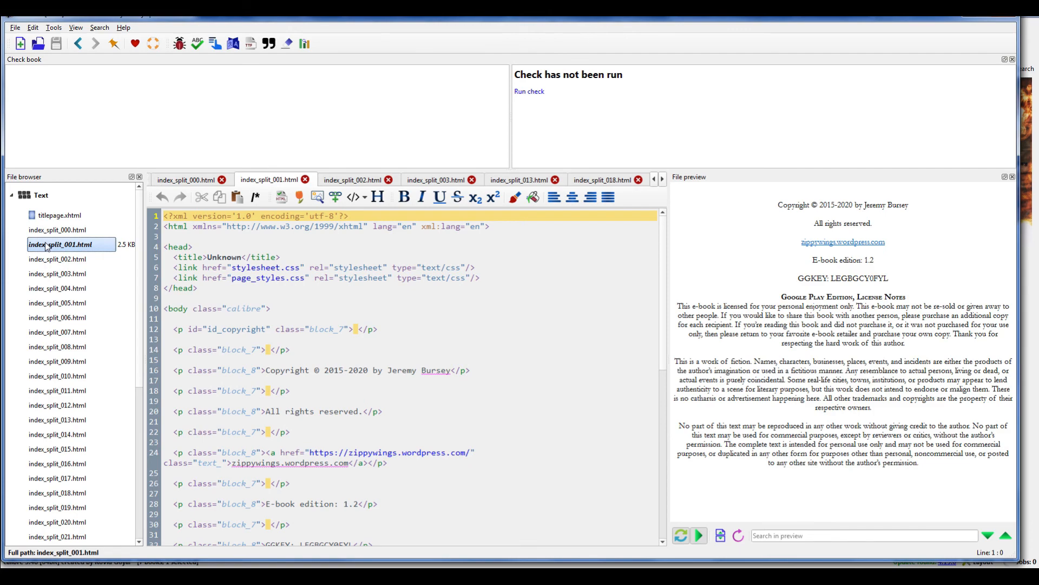
scroll(424, 448, "down", 12)
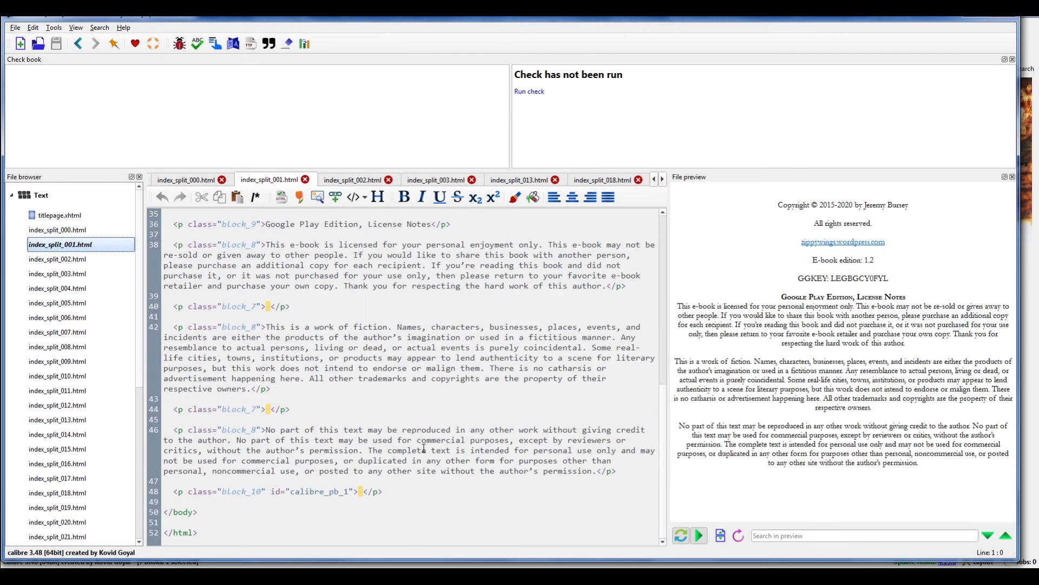
scroll(424, 448, "up", 3)
scroll(424, 448, "up", 1)
scroll(424, 448, "down", 3)
scroll(424, 448, "up", 11)
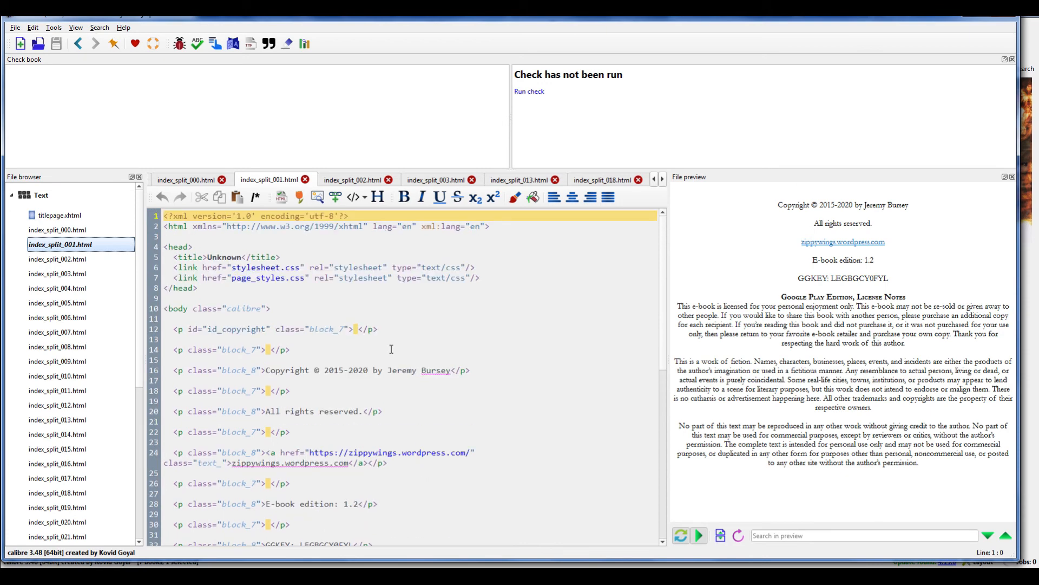
Open index_split_002.html and examine the link code of the contents page.
double_click(58, 259)
scroll(482, 344, "down", 2)
scroll(482, 344, "down", 14)
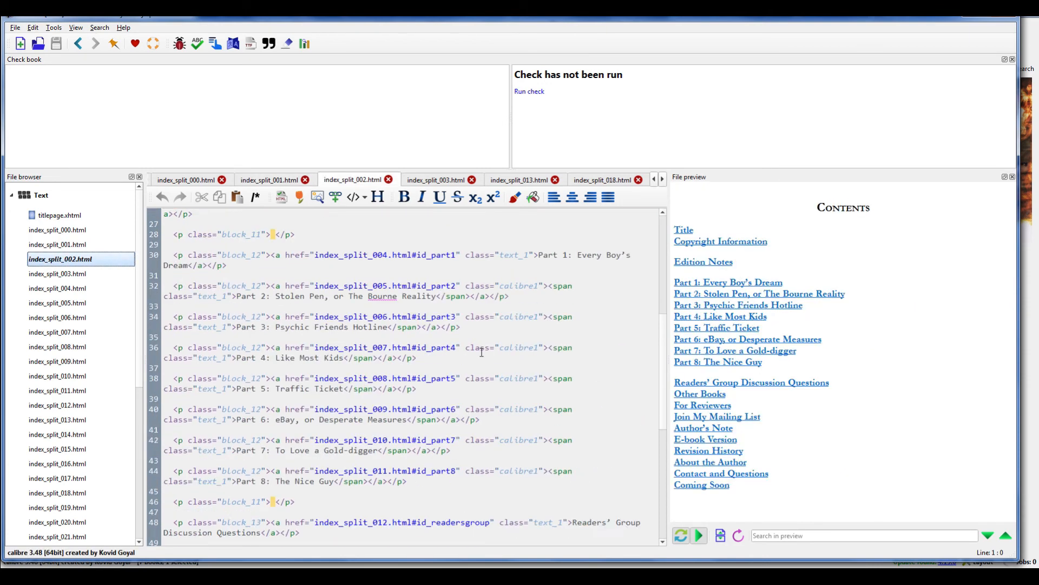
scroll(480, 362, "up", 6)
scroll(480, 362, "up", 10)
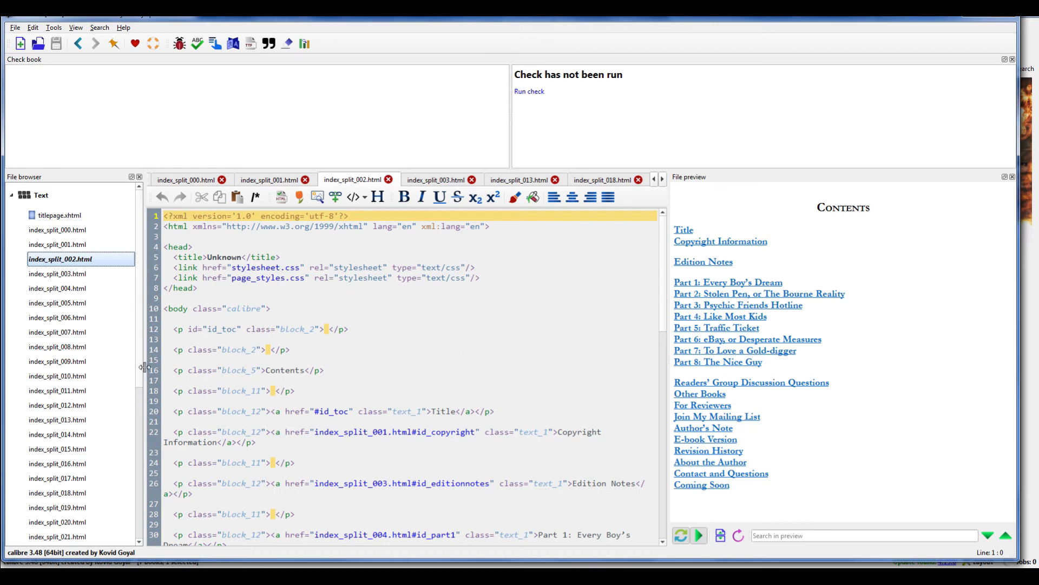
Open page_styles.css and stylesheet.css and read through their style rules.
left_click_drag(140, 366, 140, 461)
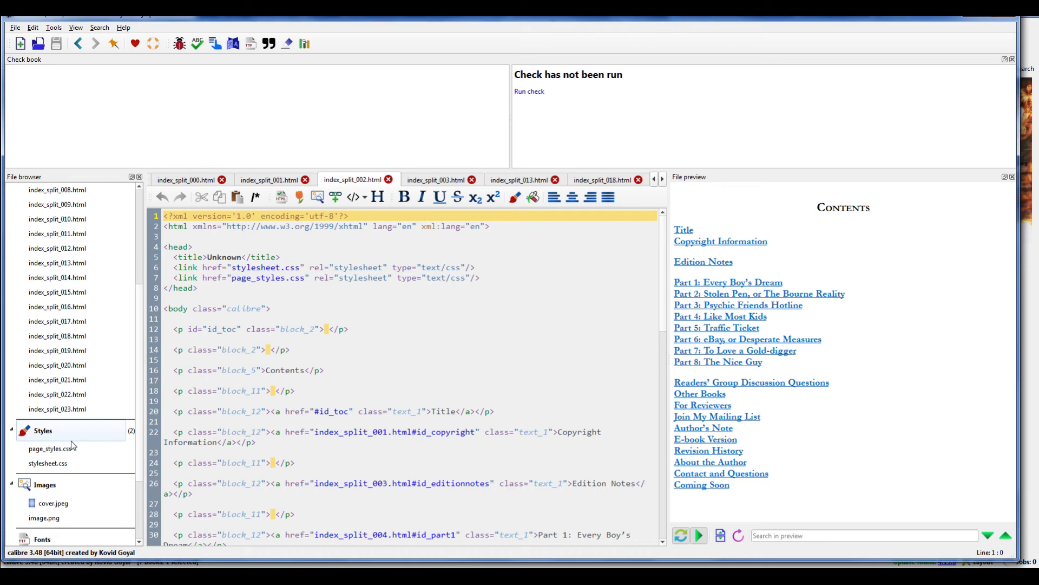
double_click(57, 447)
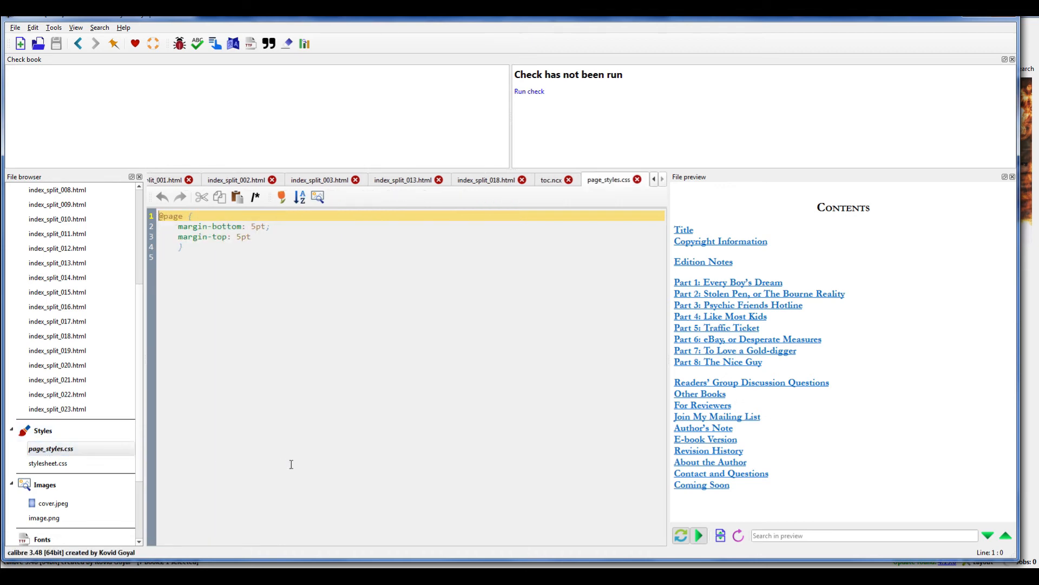
double_click(34, 463)
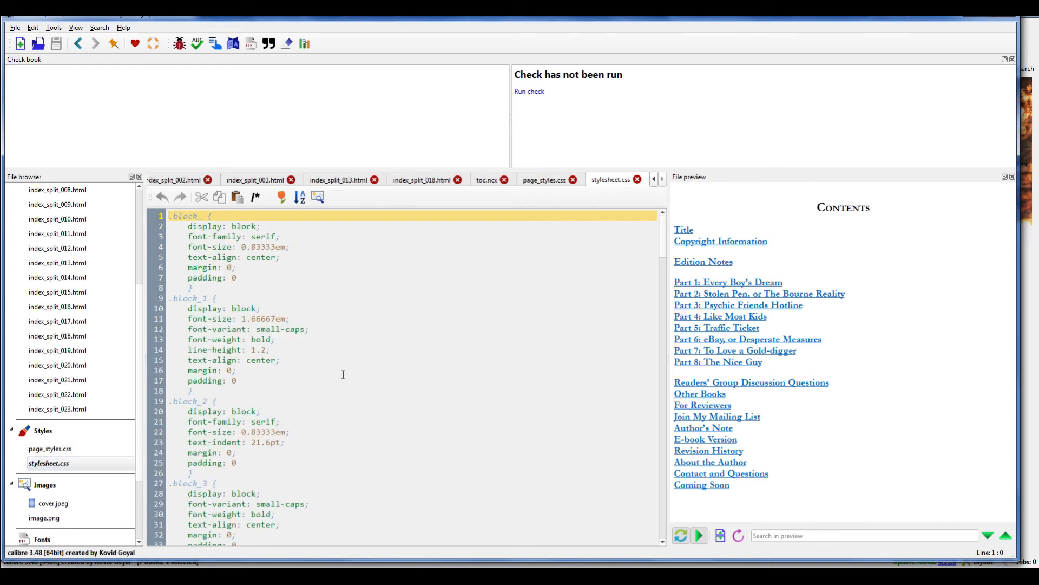
scroll(346, 373, "down", 20)
scroll(349, 374, "down", 20)
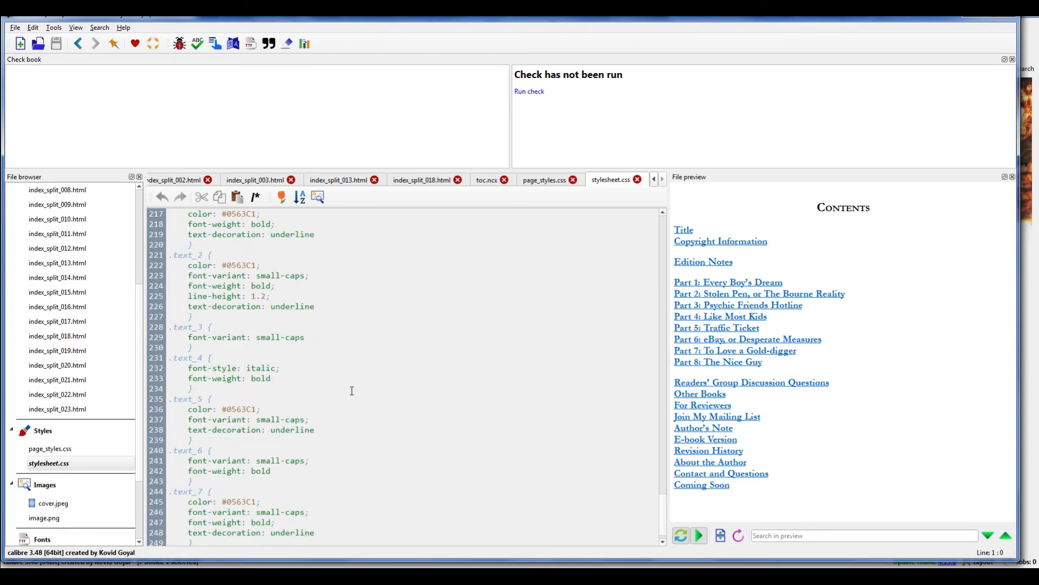
scroll(353, 391, "up", 16)
scroll(357, 393, "up", 20)
scroll(373, 384, "up", 10)
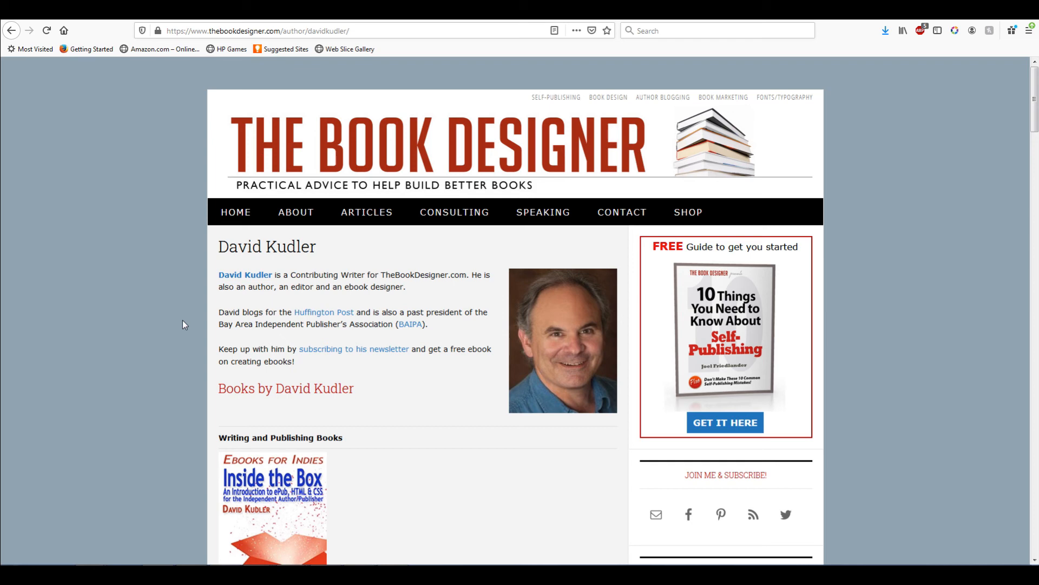
In the browser, go from The Book Designer author page to Amazon's Inside the Box listing and read through the book's preview.
scroll(197, 336, "down", 3)
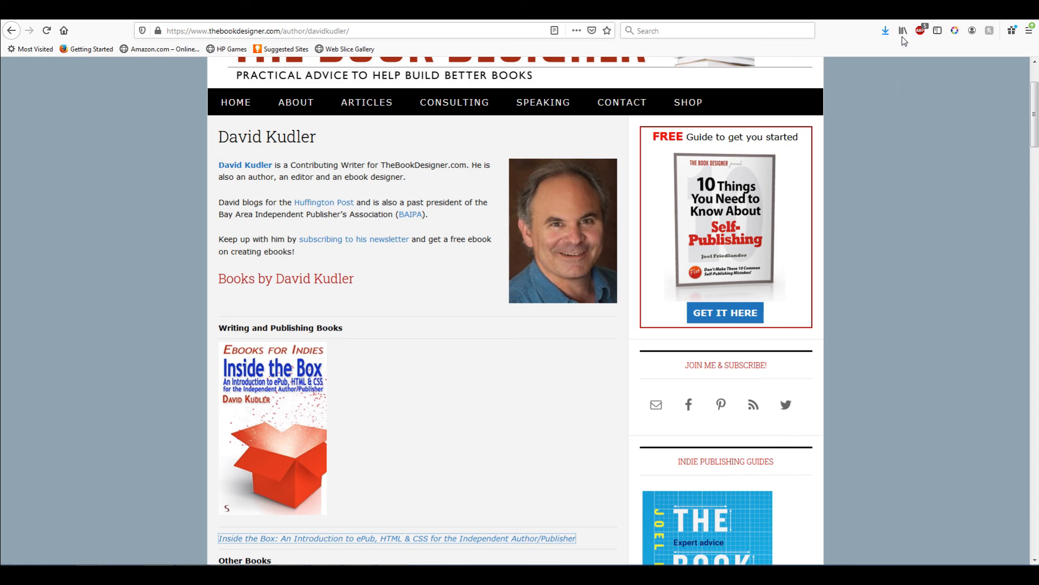
key("alt+Left")
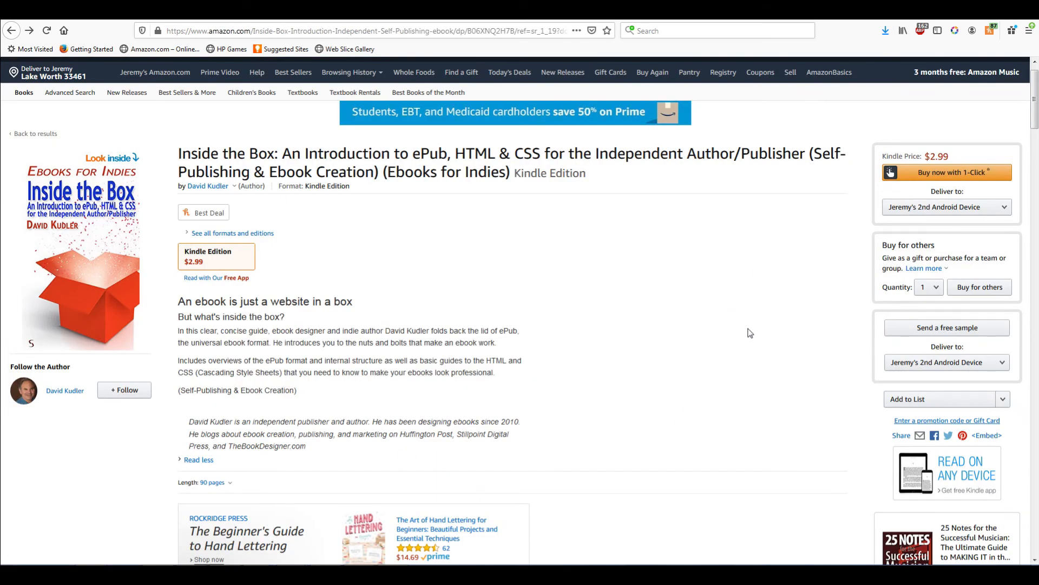
left_click(99, 282)
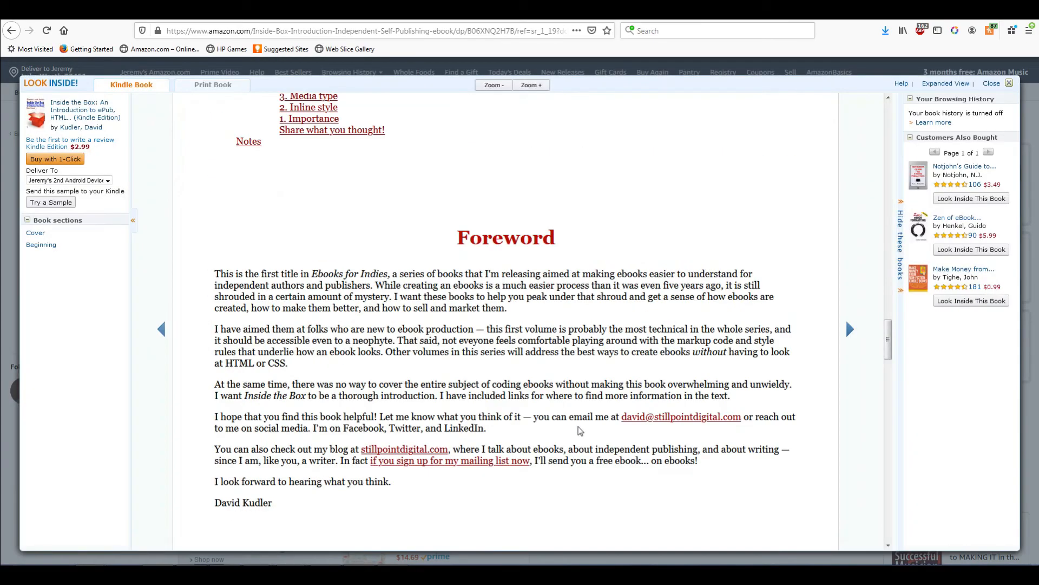
scroll(548, 390, "down", 5)
scroll(547, 389, "up", 15)
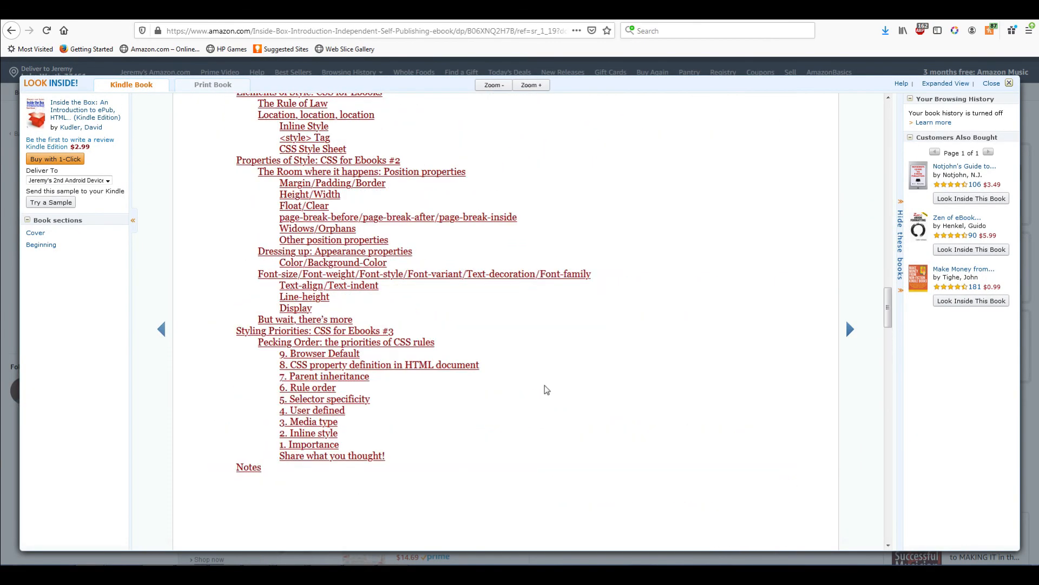
scroll(547, 393, "up", 15)
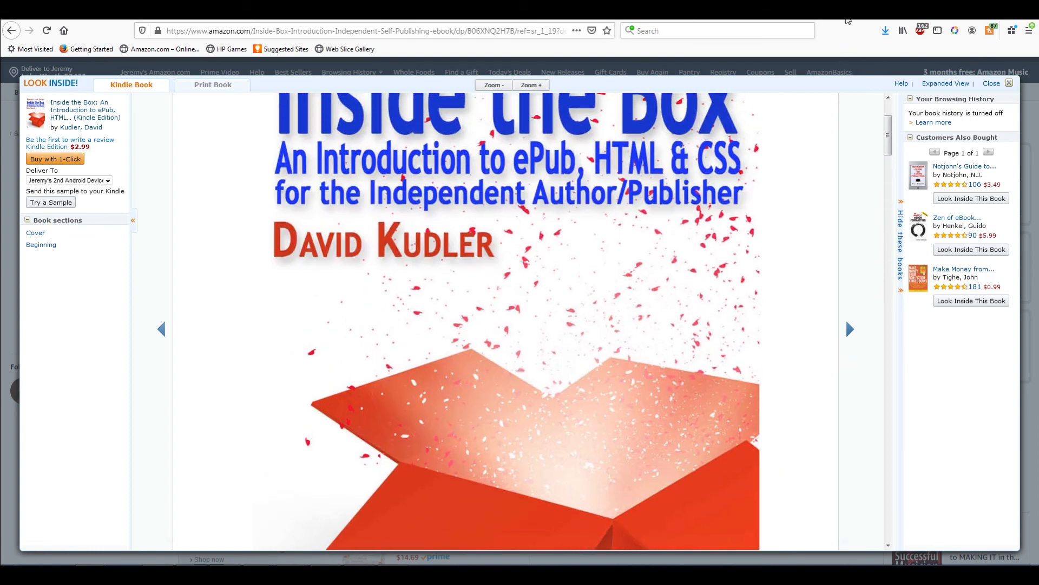
Return to The Book Designer author page and look through the listed books and articles.
left_click(846, 13)
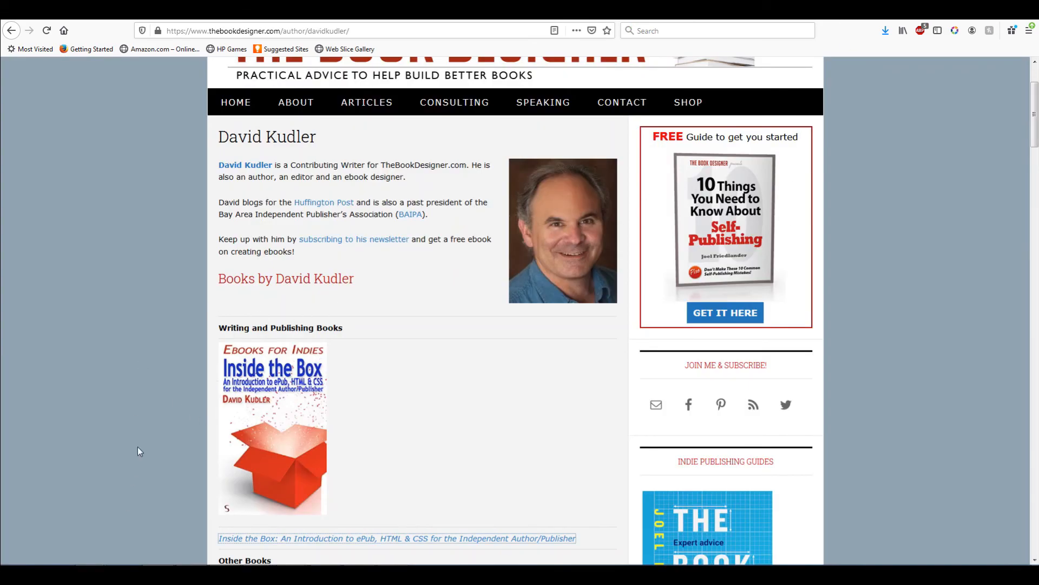
scroll(140, 447, "down", 15)
scroll(145, 439, "down", 5)
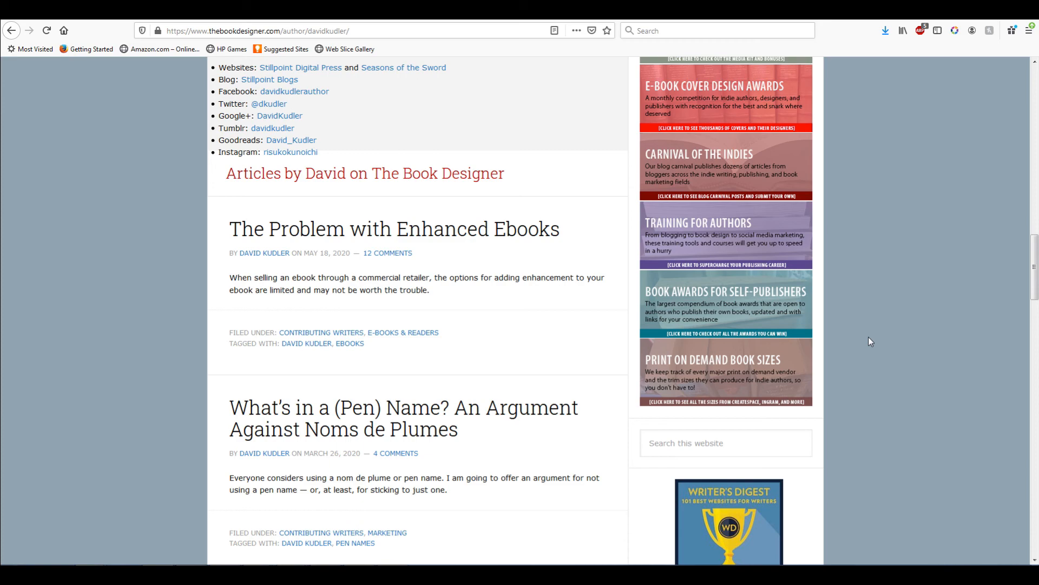
scroll(869, 342, "up", 15)
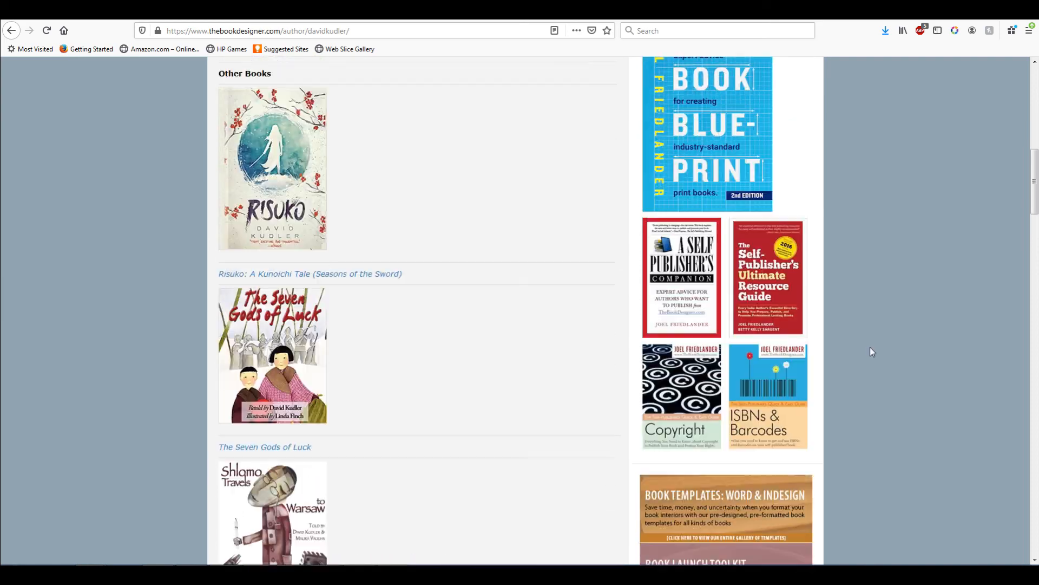
scroll(871, 350, "up", 2)
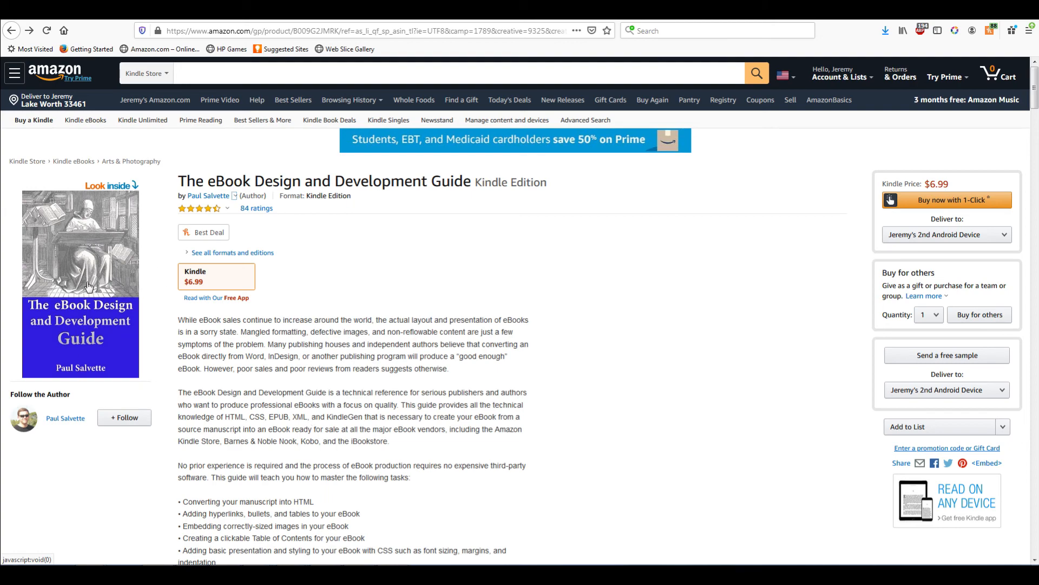
Preview The eBook Design and Development Guide on Amazon, read its introductory sections including eBook Workflow, and close the preview.
left_click(64, 281)
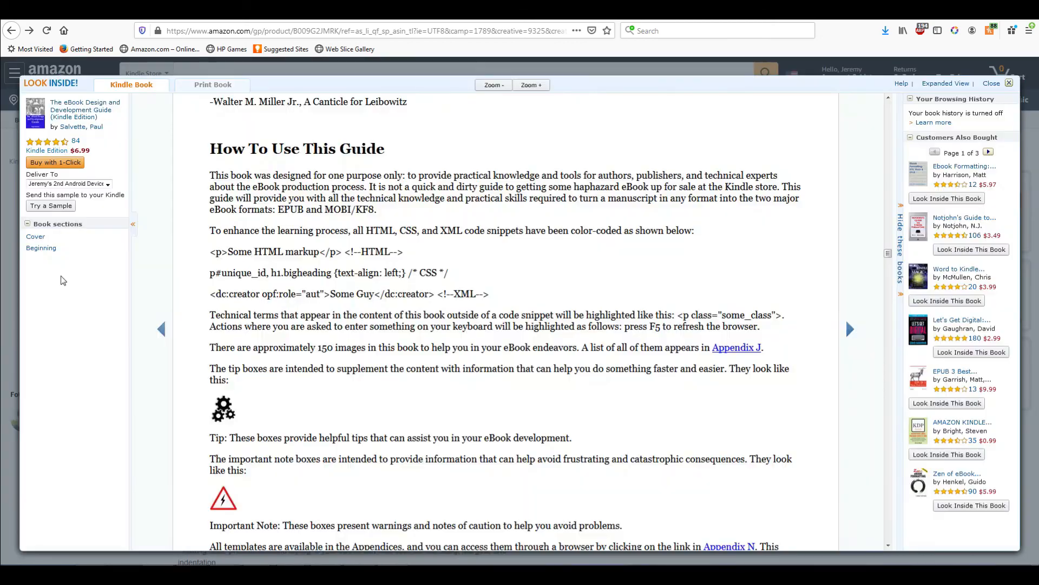
scroll(388, 385, "up", 4)
scroll(596, 445, "down", 7)
scroll(596, 447, "up", 8)
scroll(563, 435, "up", 3)
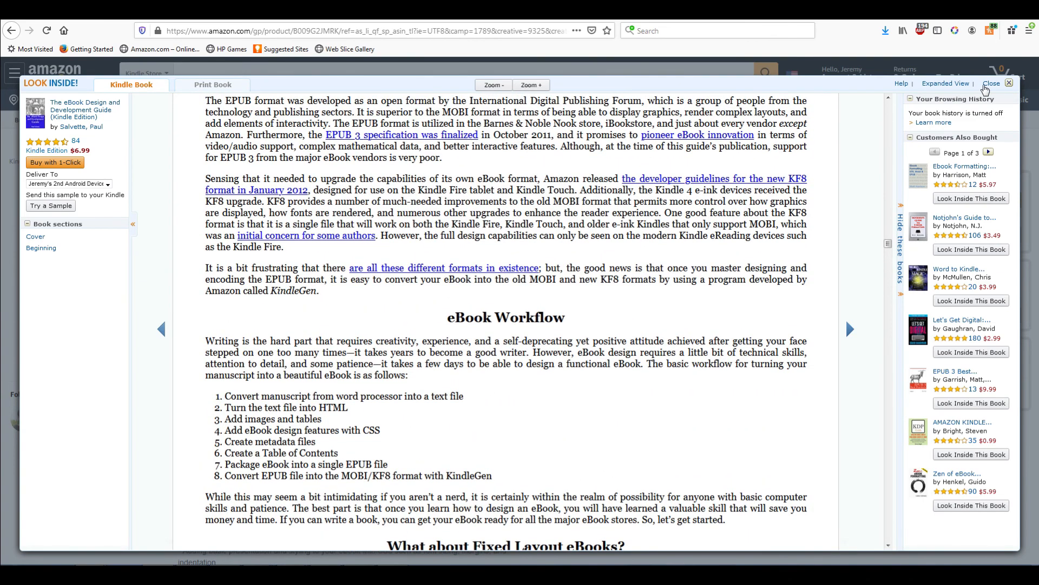
left_click(988, 85)
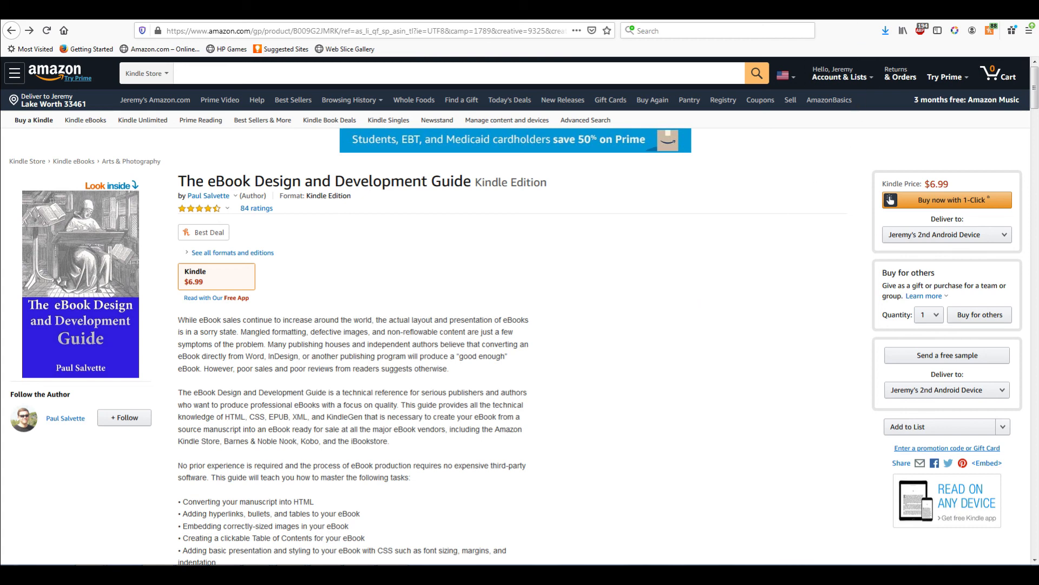
Leave the browser and close the book editor to return to the calibre library.
left_click(856, 10)
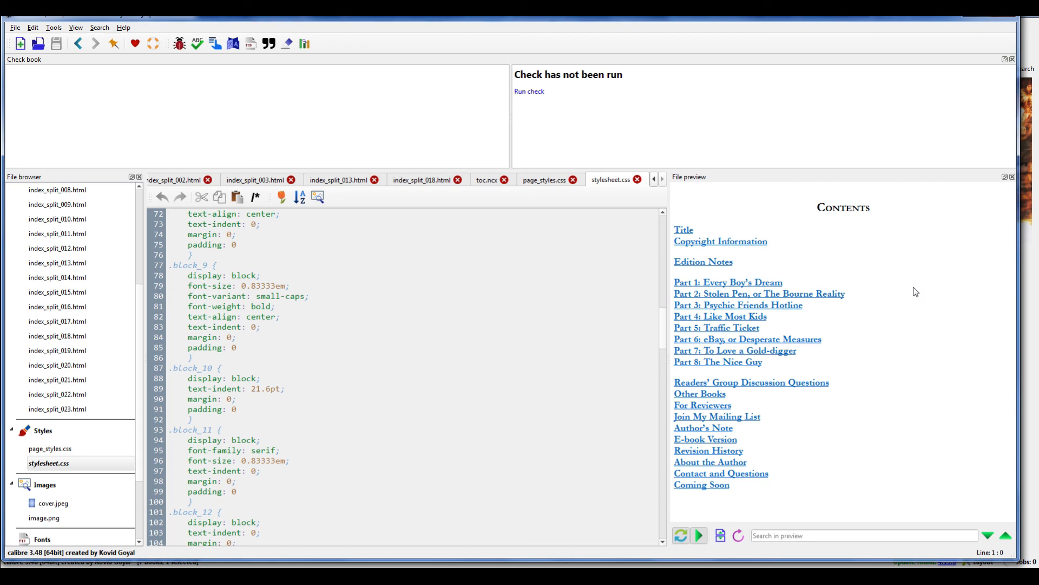
left_click(1007, 23)
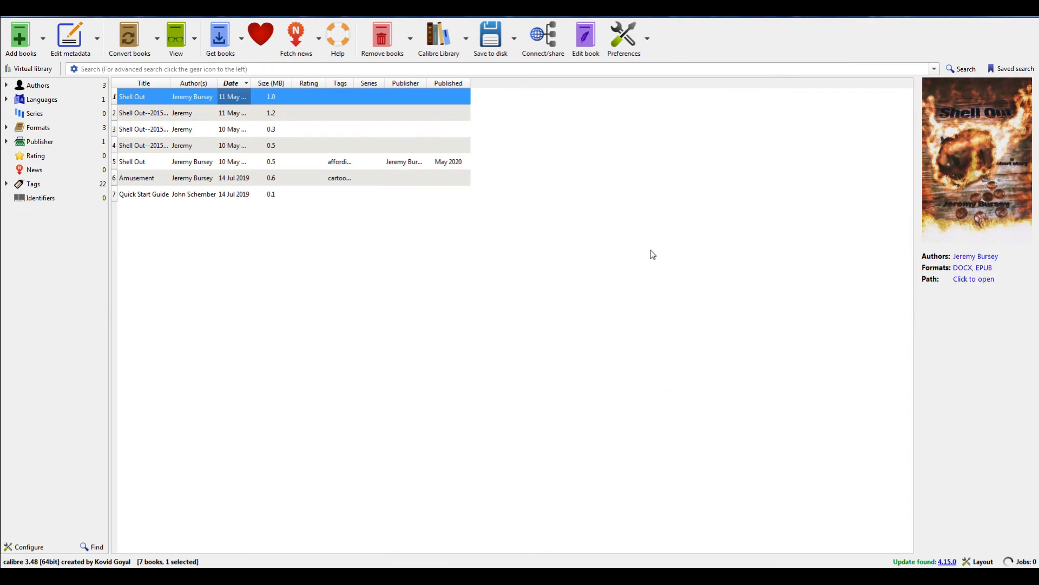